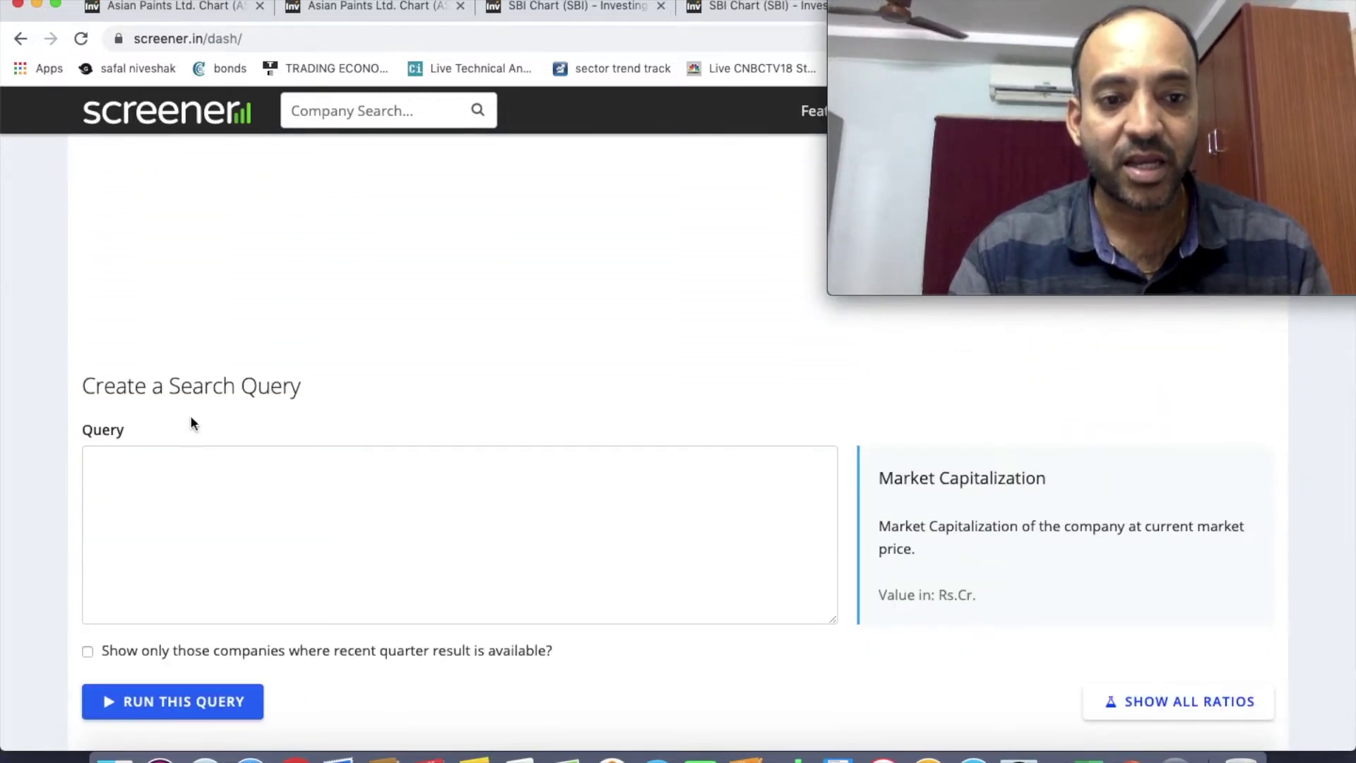
Create a search query for companies with Market Capitalization > 1000 and run it
left_click(195, 479)
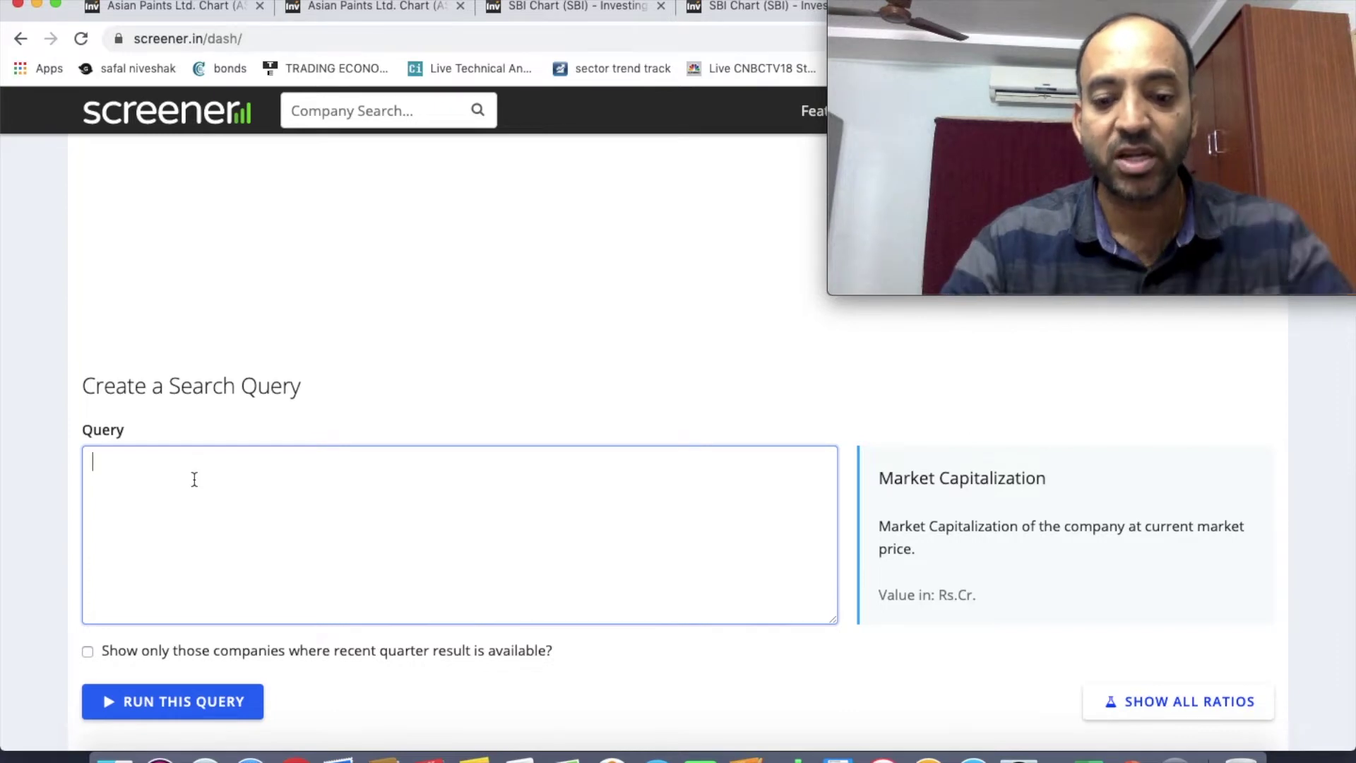
type("marke")
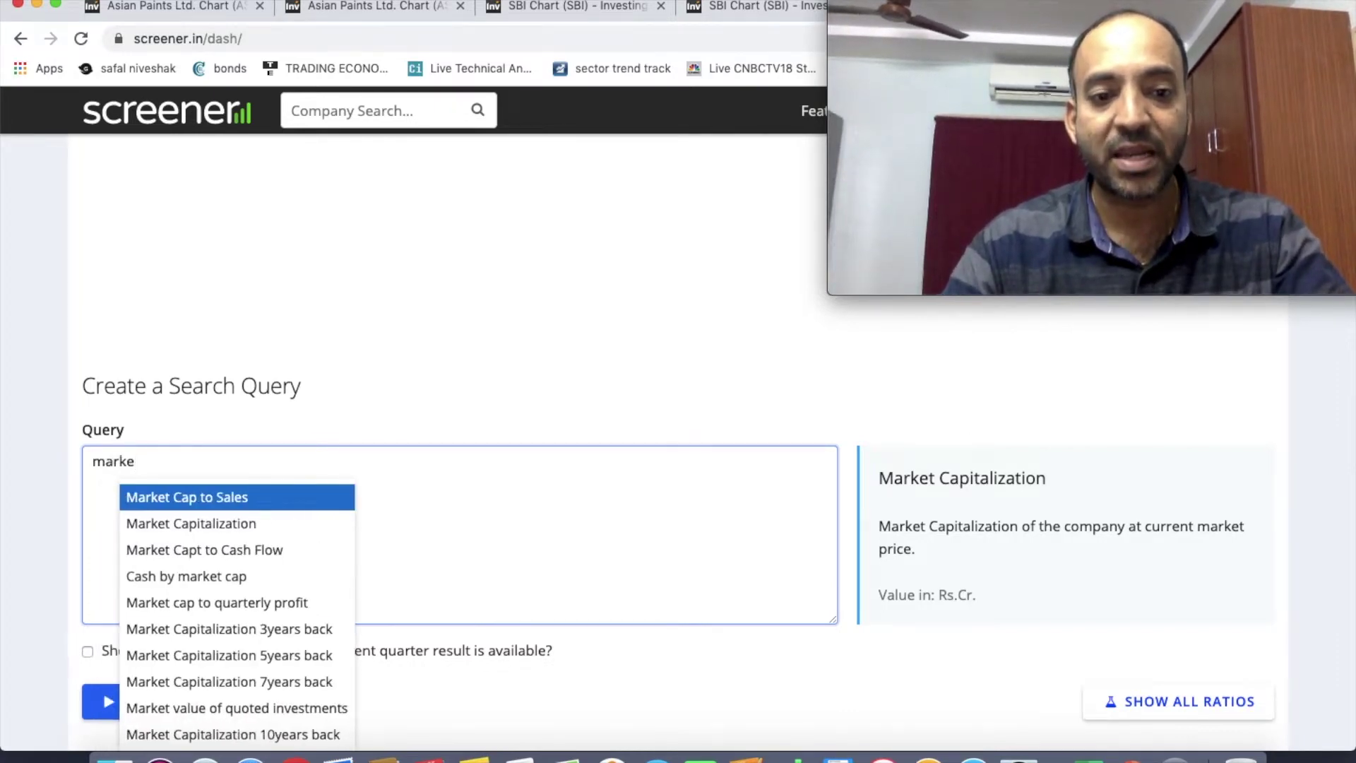
left_click(196, 526)
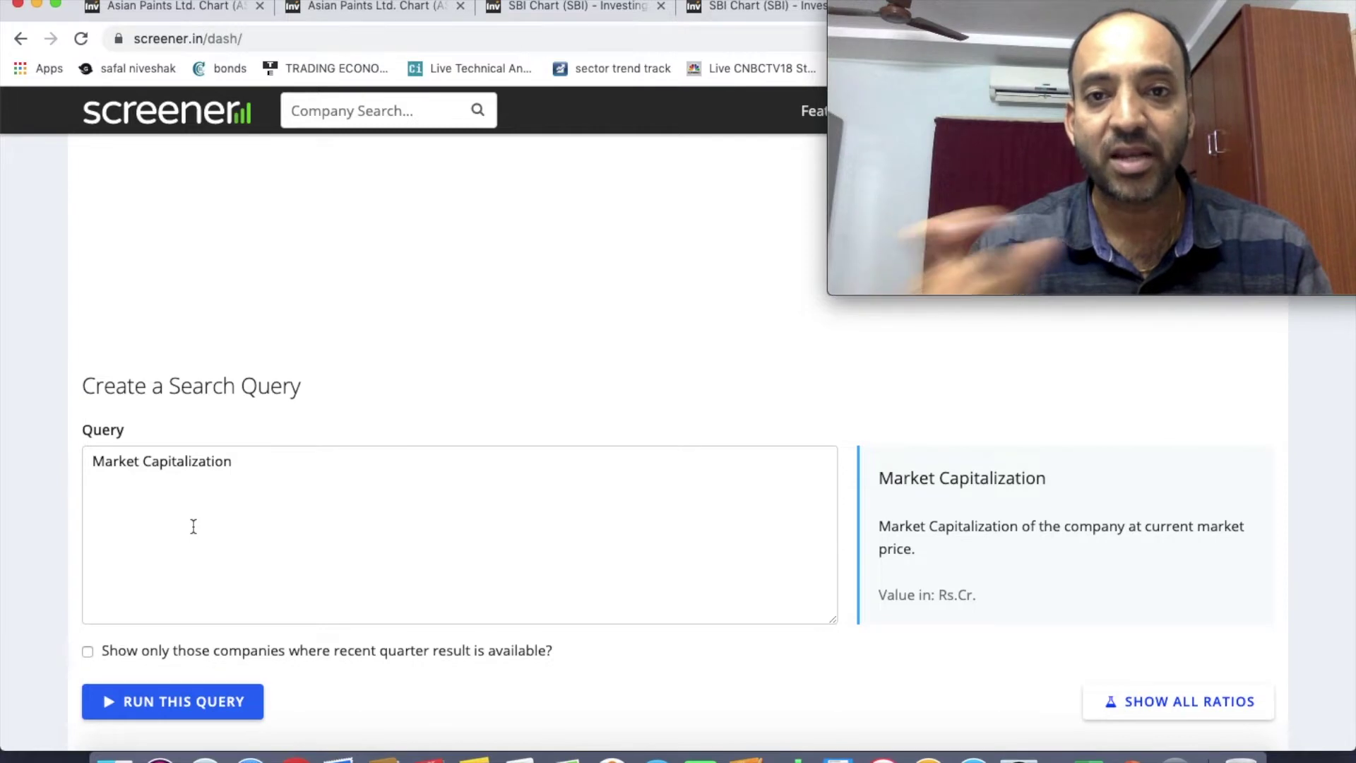
left_click(263, 472)
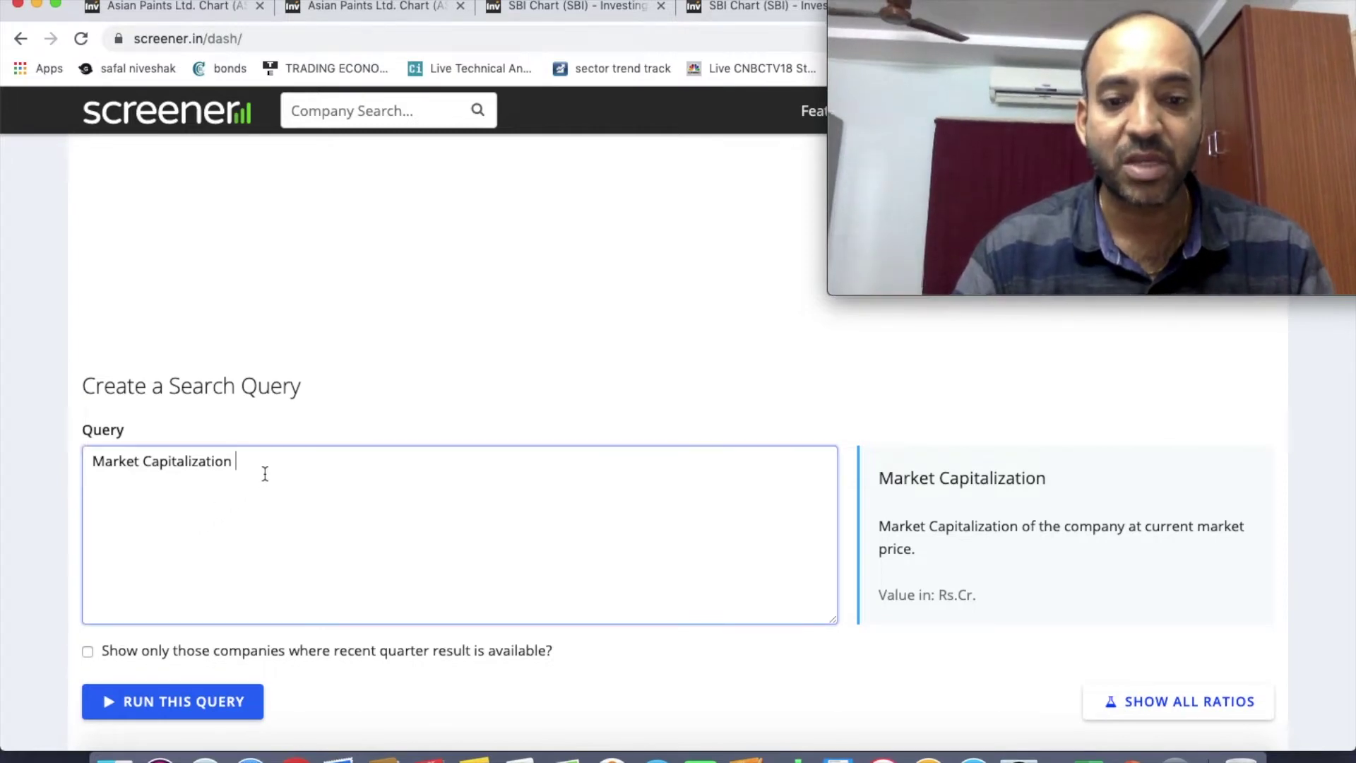
type("> 1000")
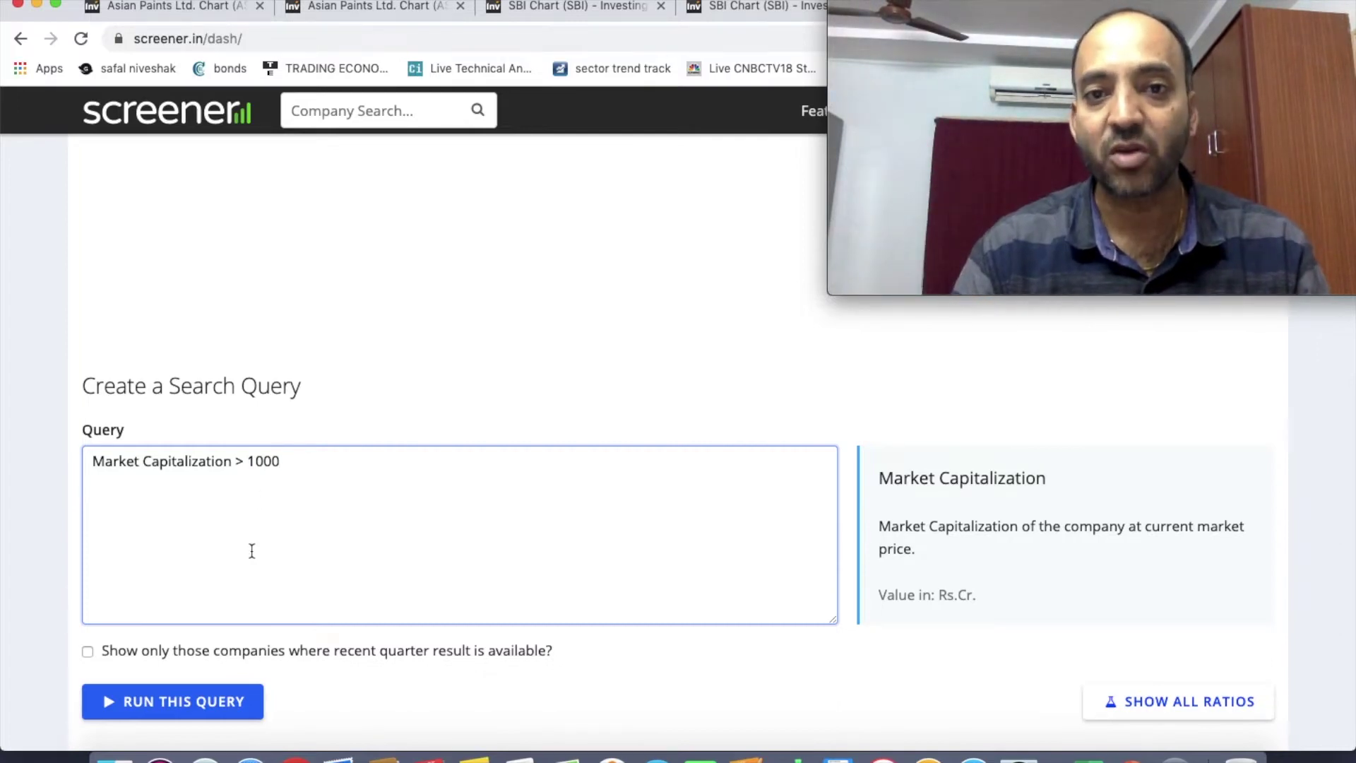
left_click(181, 701)
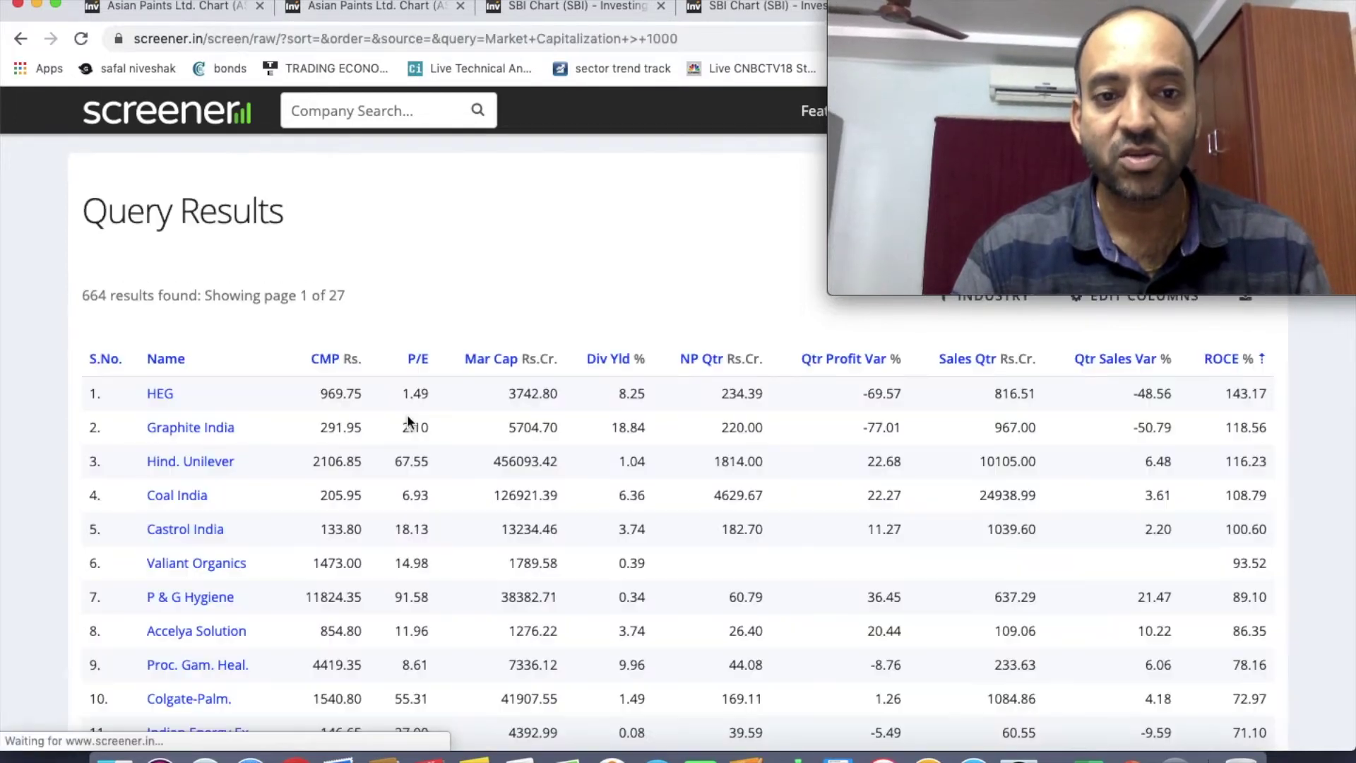
Extend the query with the AND condition Price to Earning < 25 on a new line and run it
scroll(407, 414, "down", 1)
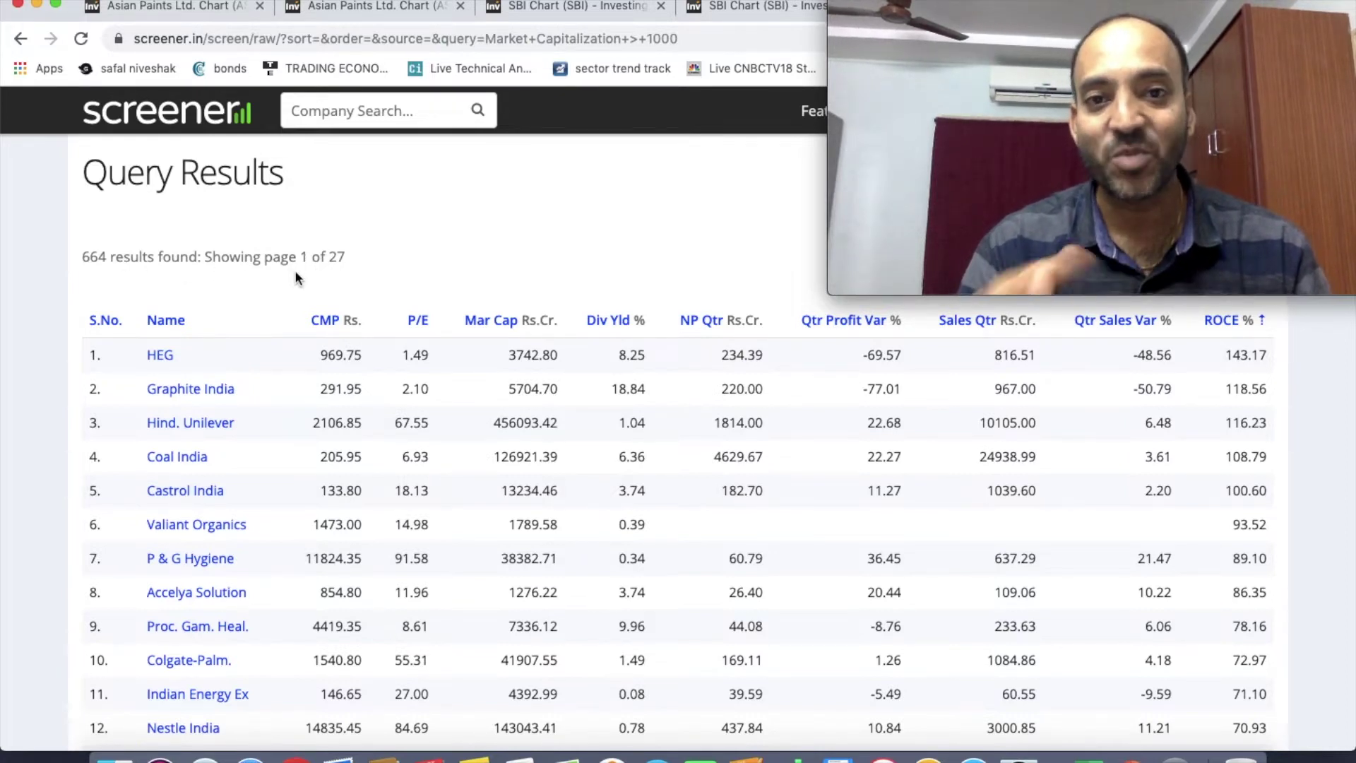
scroll(448, 450, "down", 15)
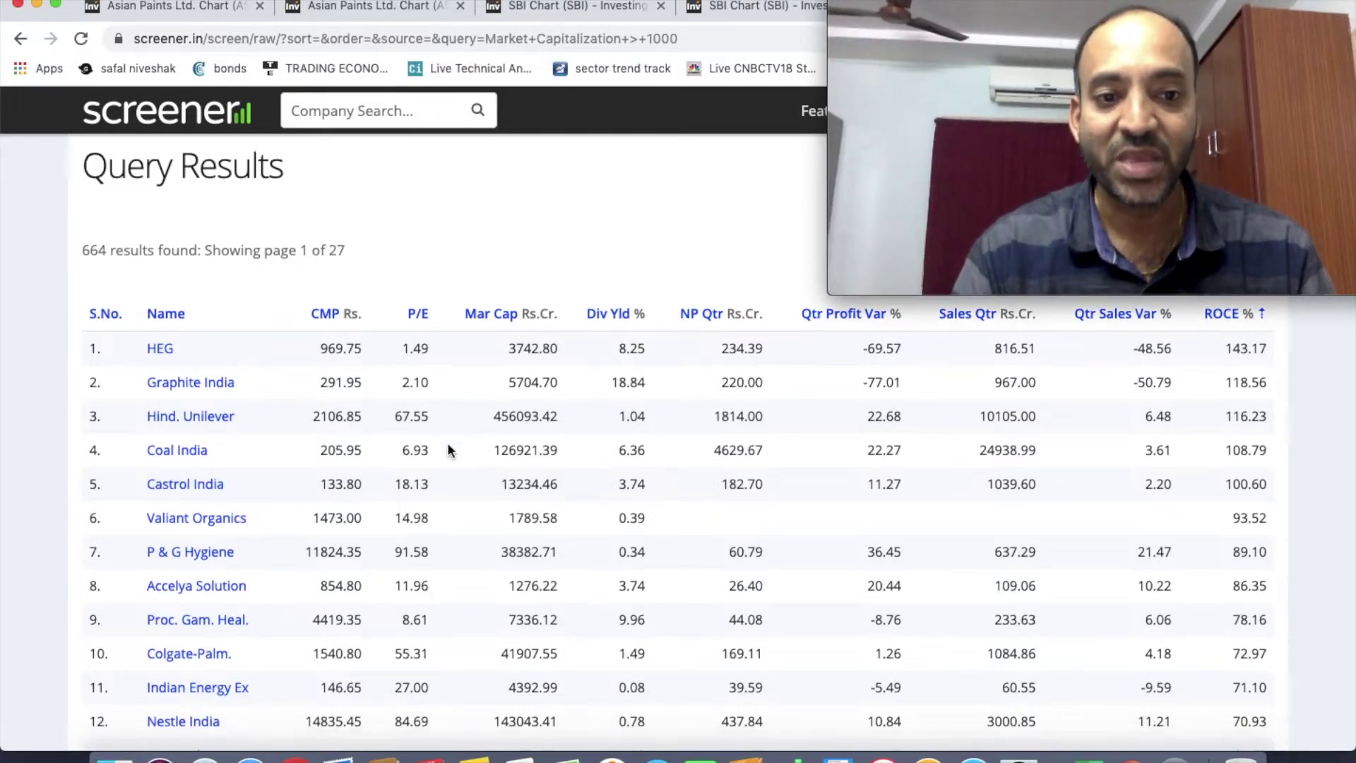
scroll(449, 450, "down", 3)
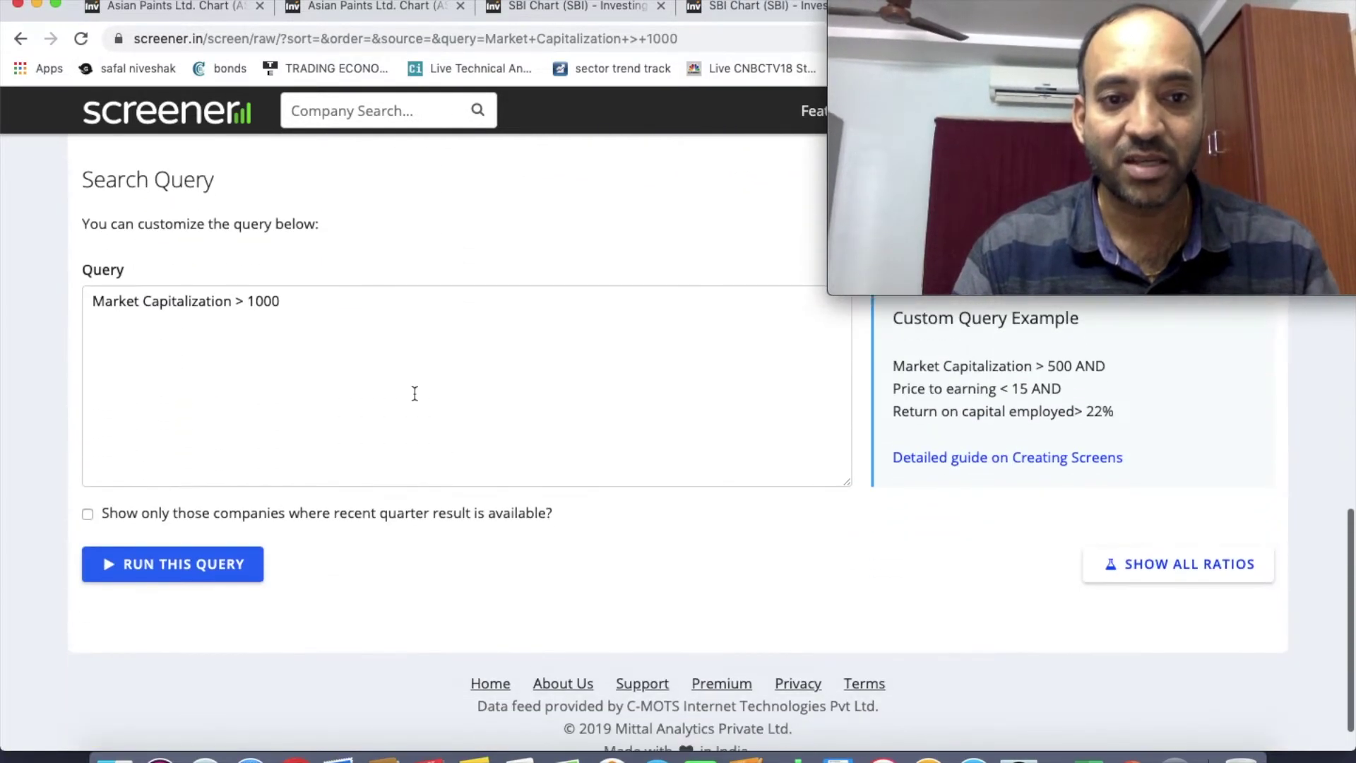
left_click(340, 296)
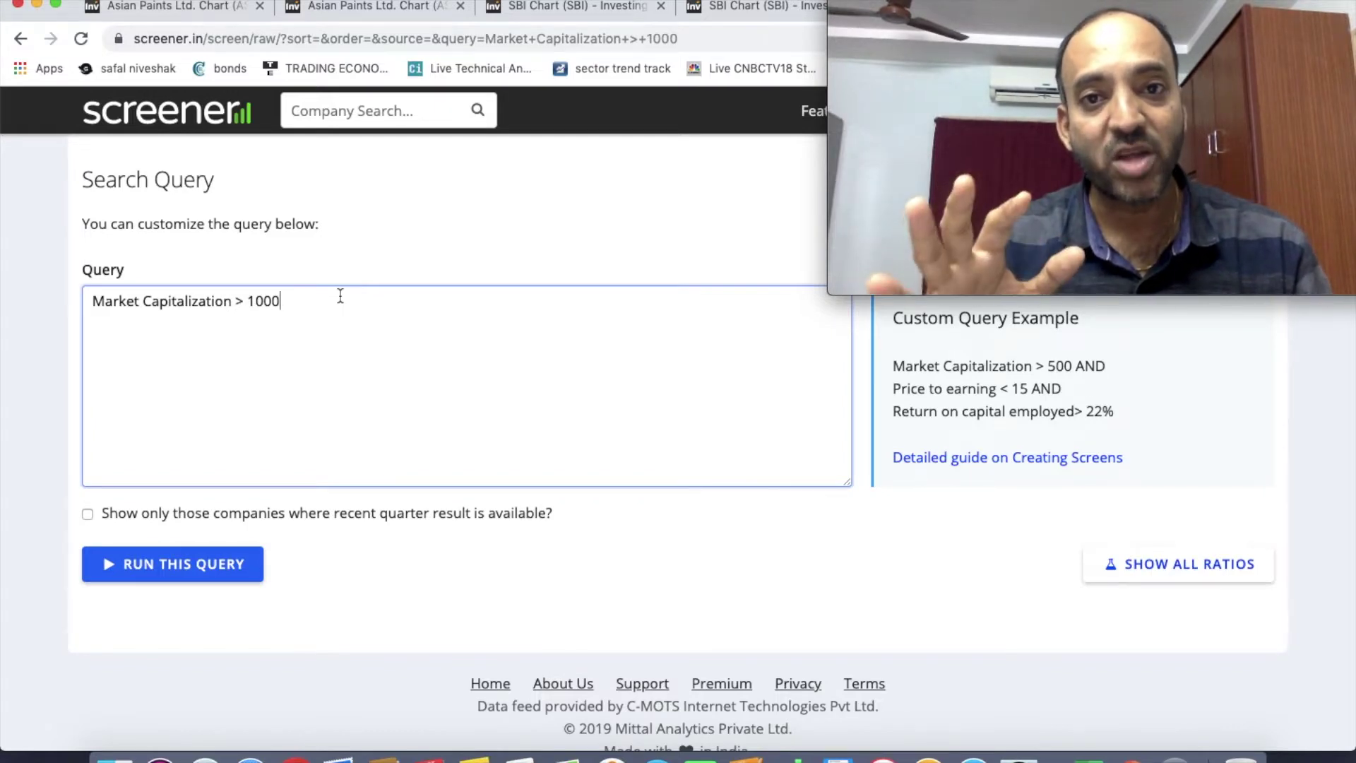
type("AND")
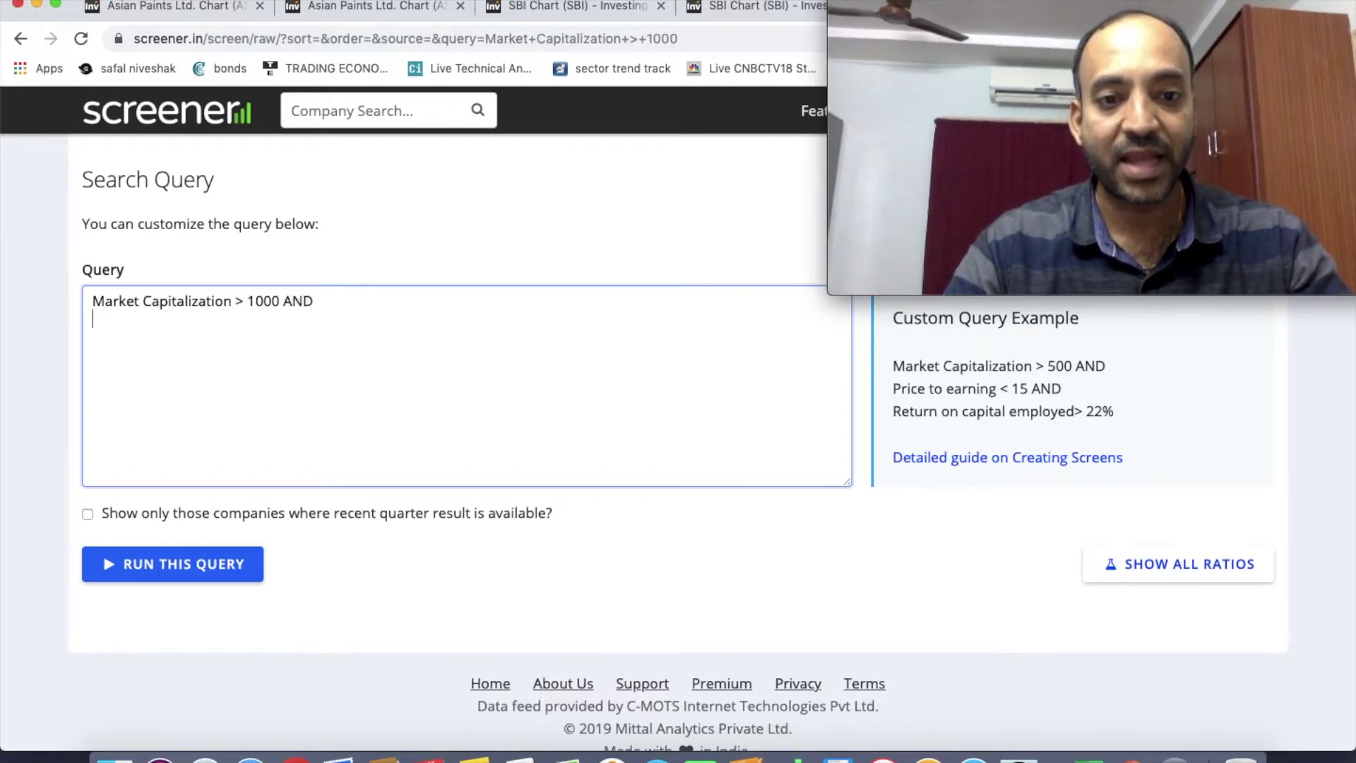
key("Return")
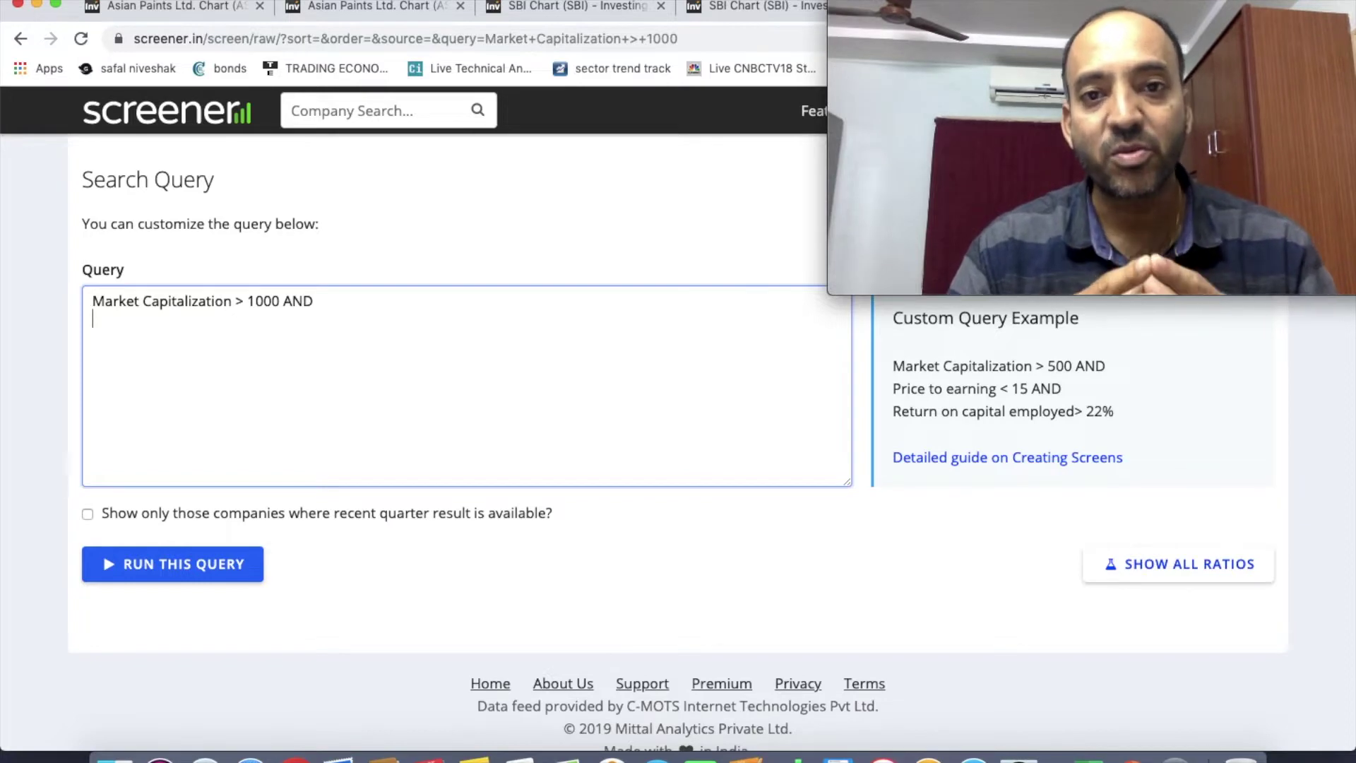
type("p")
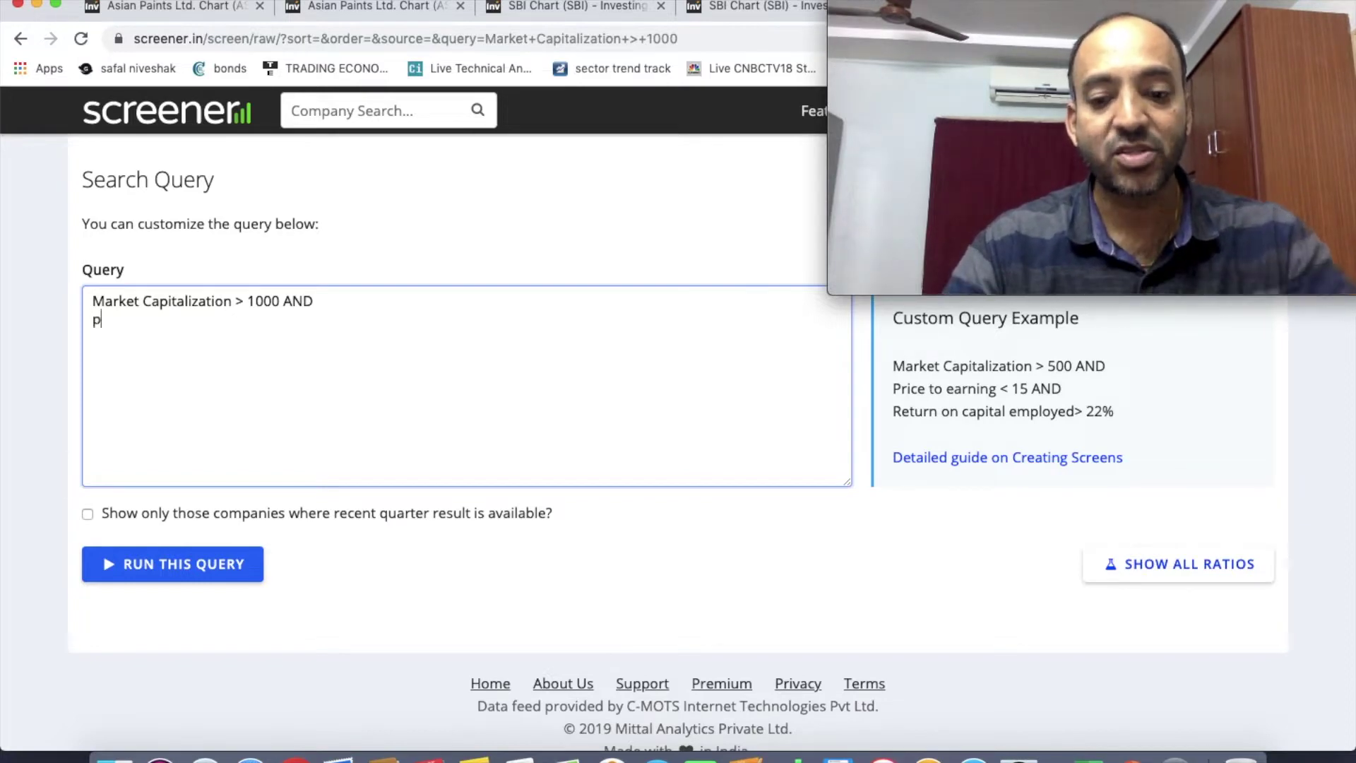
type("rice")
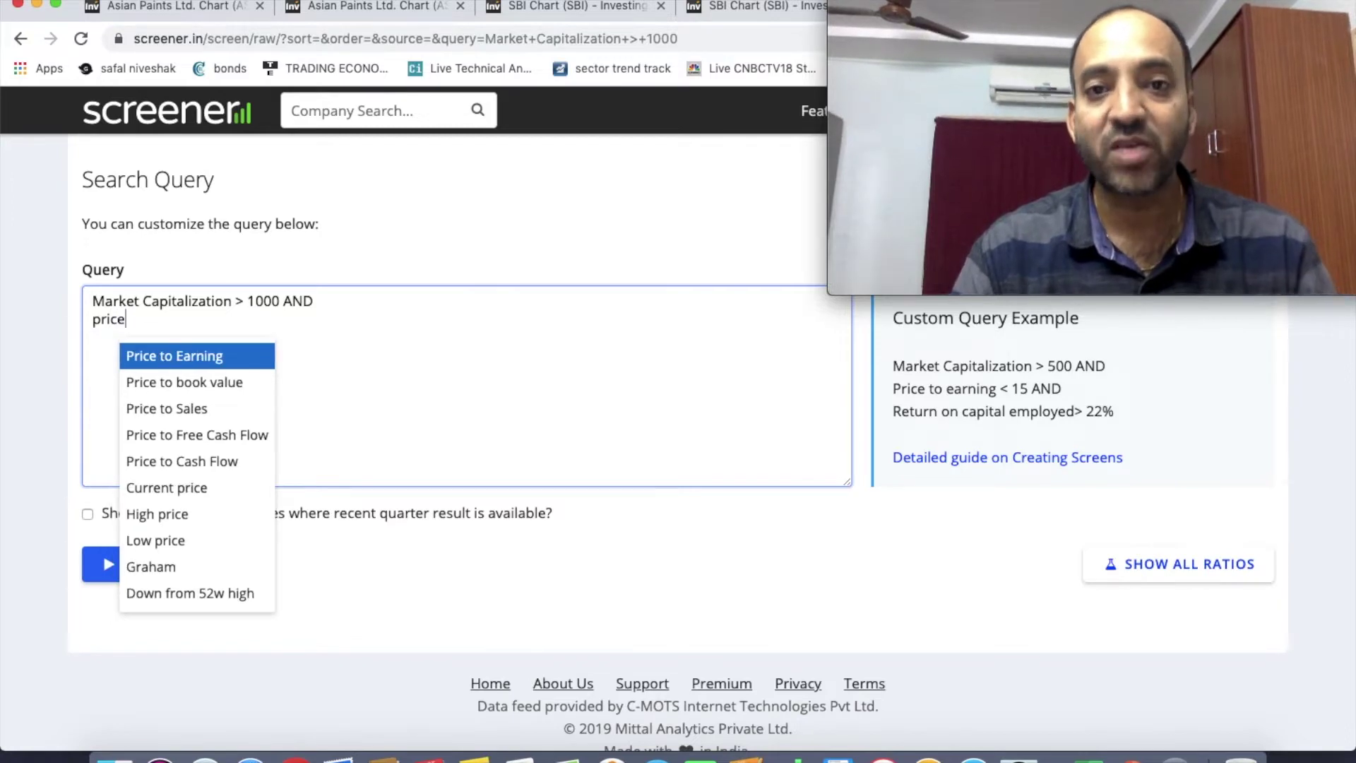
left_click(197, 360)
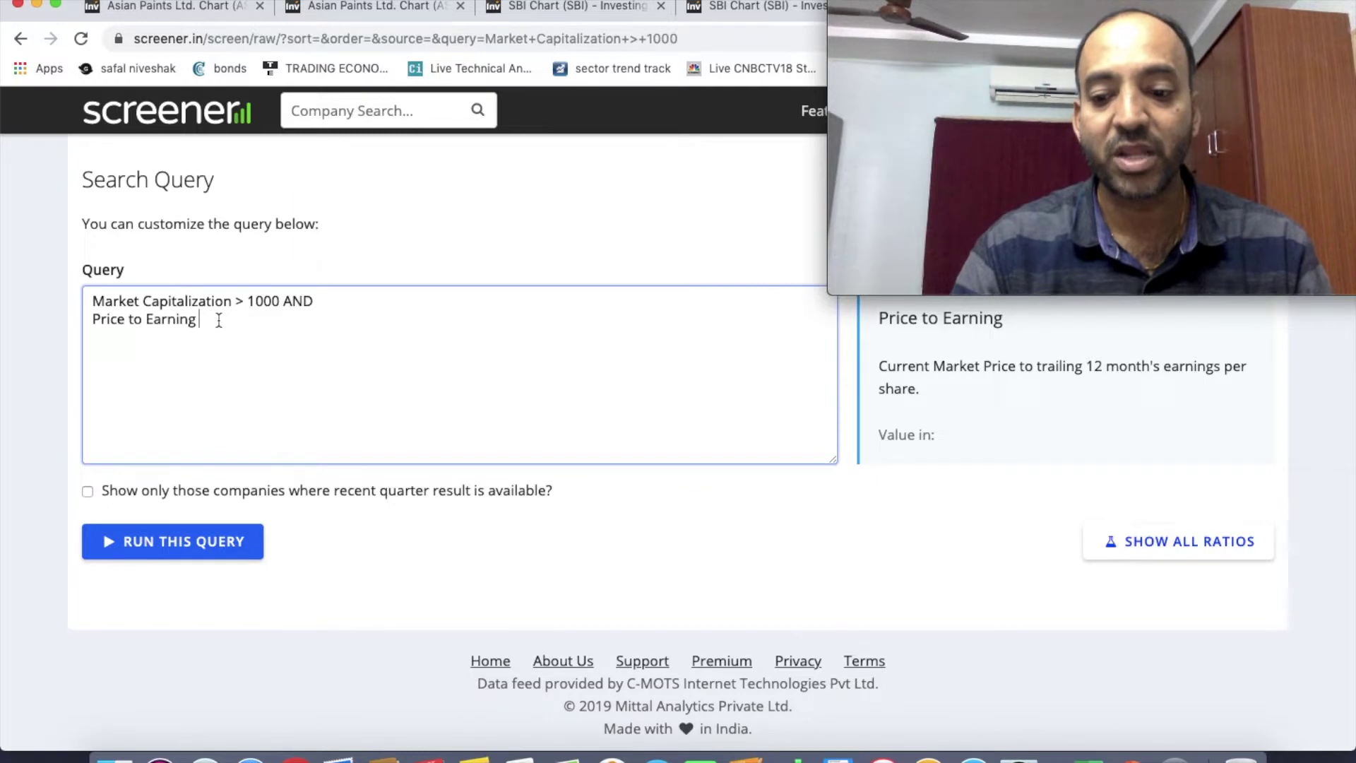
type("<")
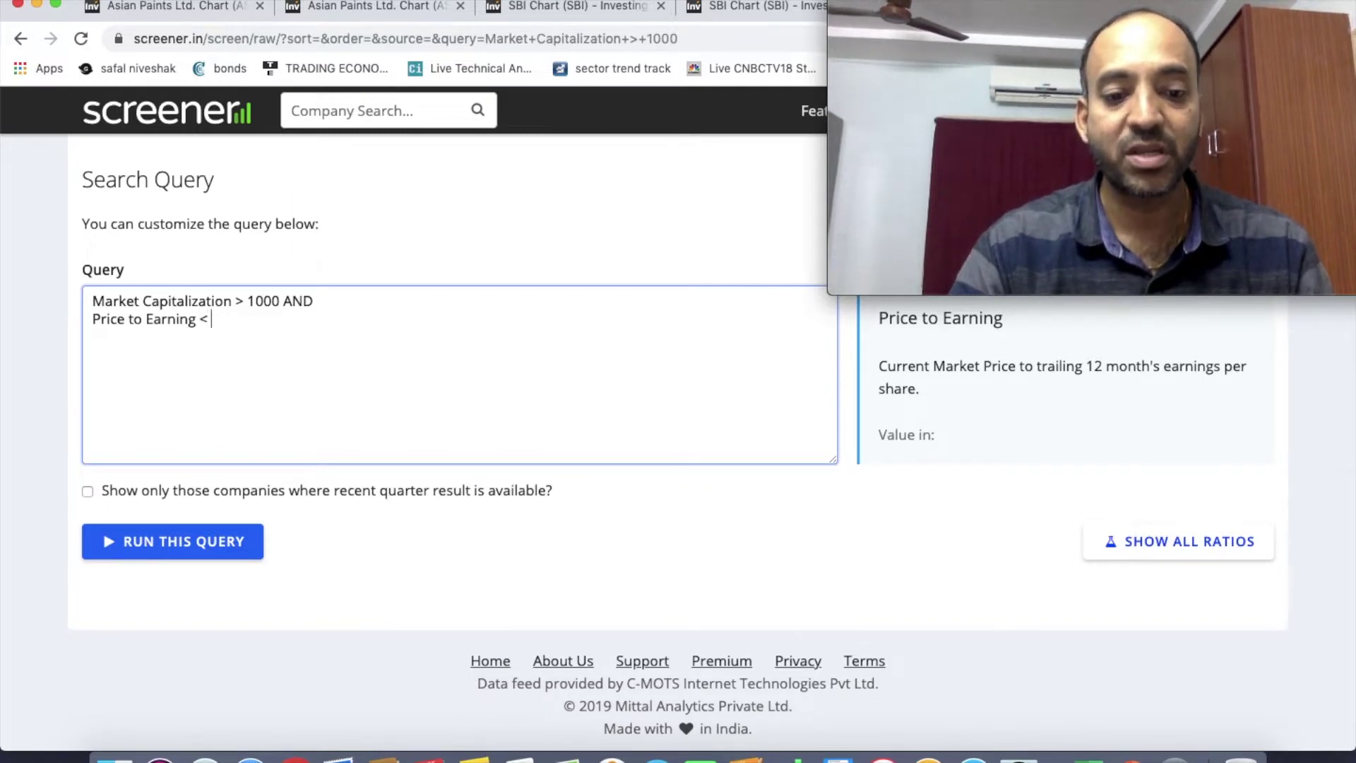
type(" 25")
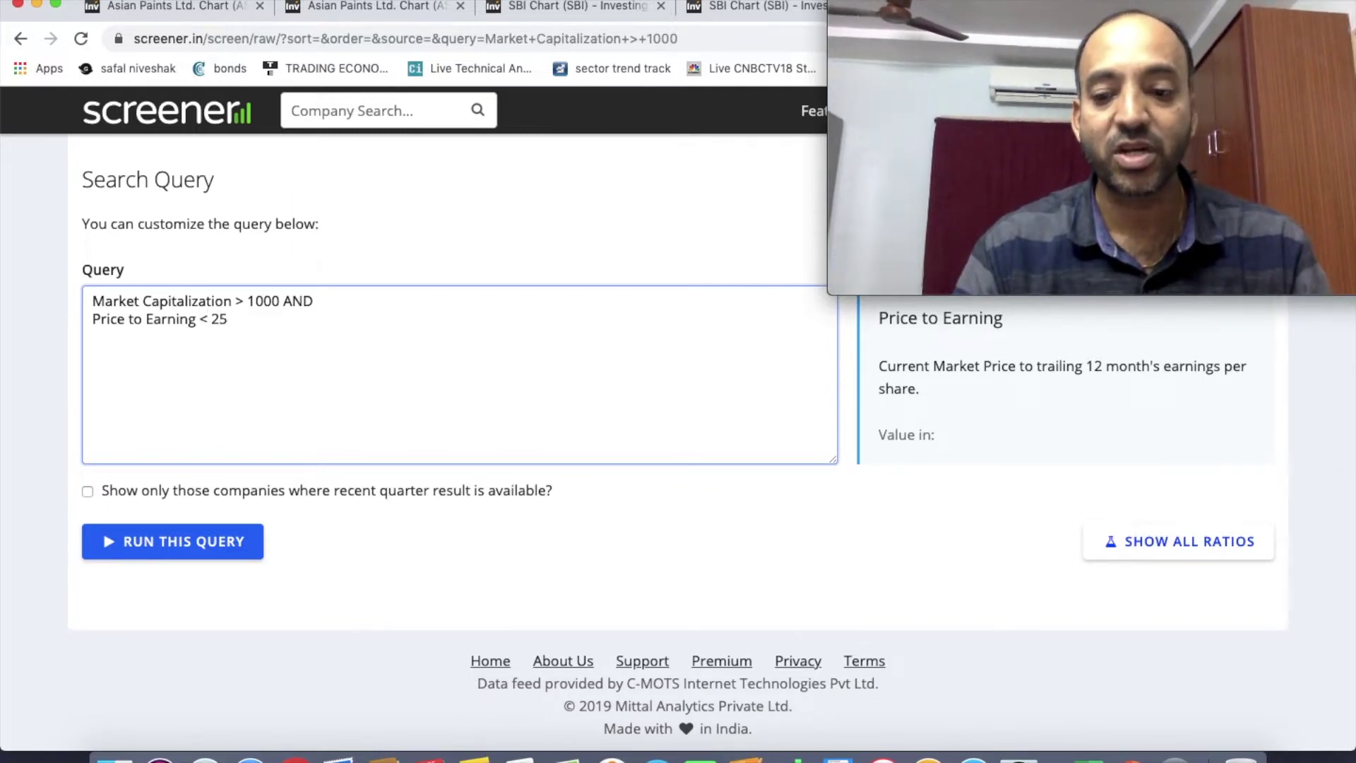
left_click(191, 548)
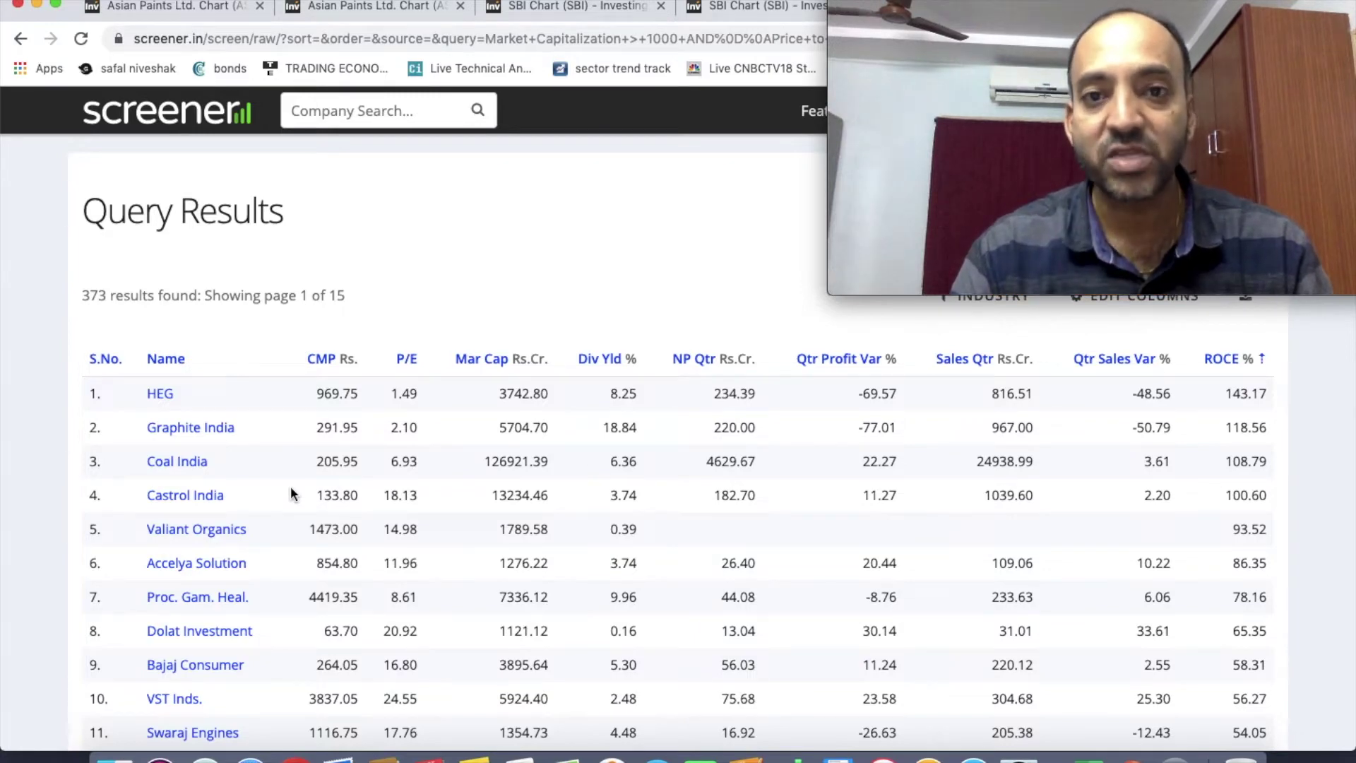
Add the AND condition Debt to equity < 1 as the query's third line and run it
scroll(291, 487, "down", 2)
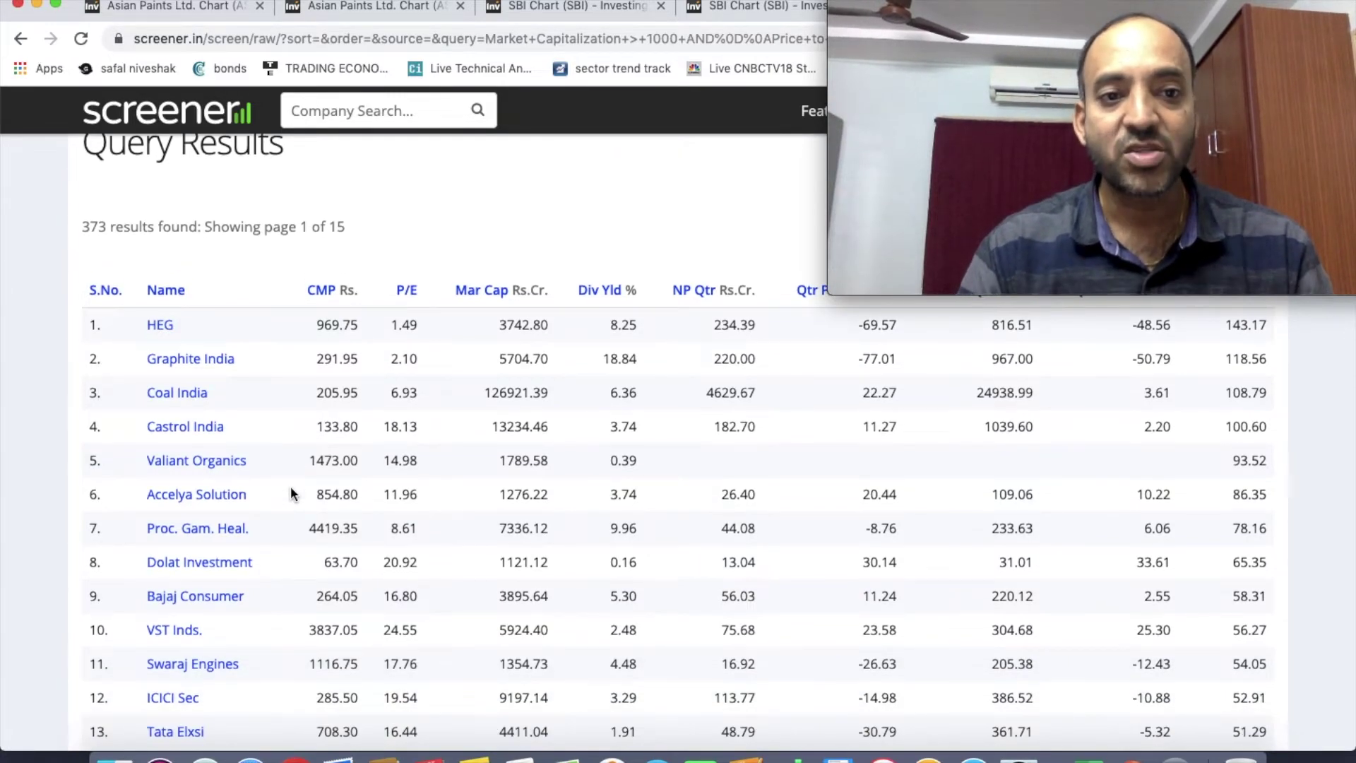
scroll(291, 488, "down", 20)
scroll(291, 486, "down", 12)
left_click(275, 295)
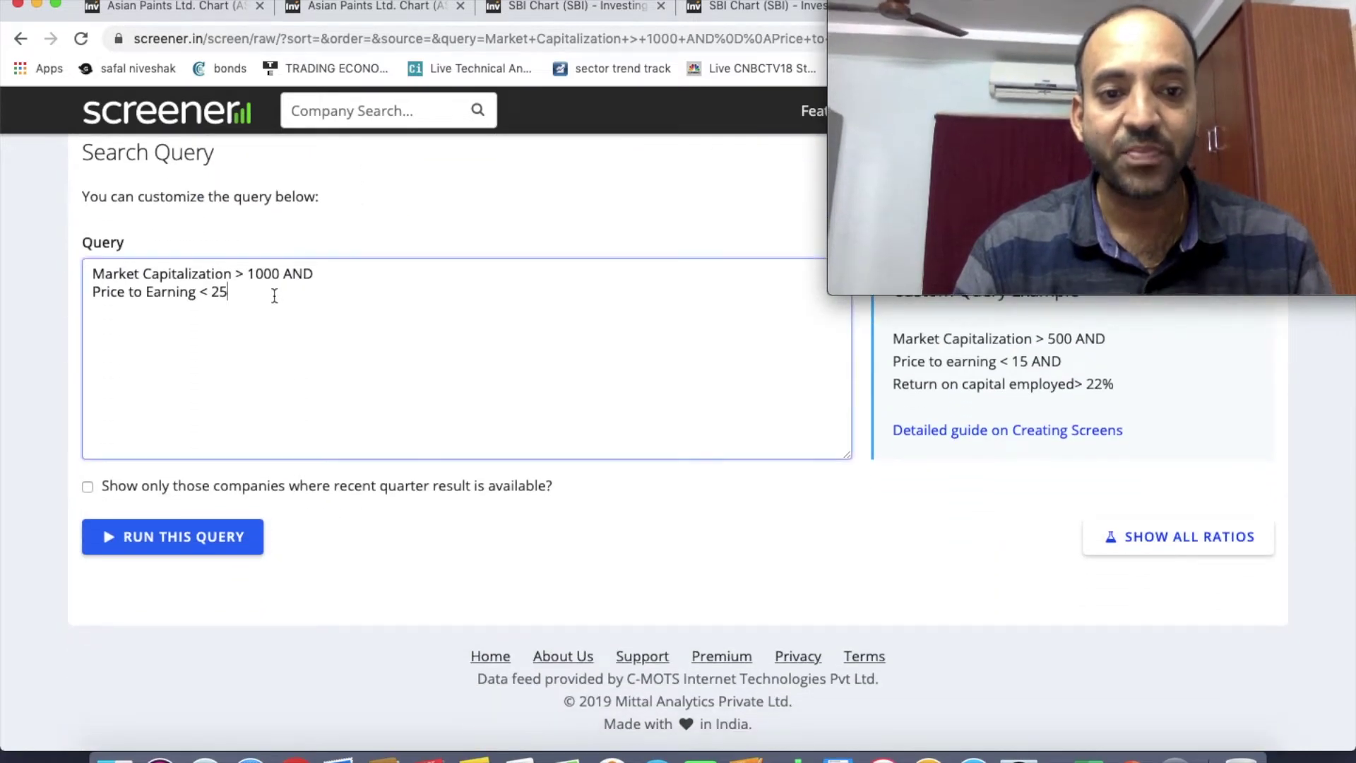
type("AND")
key("Return")
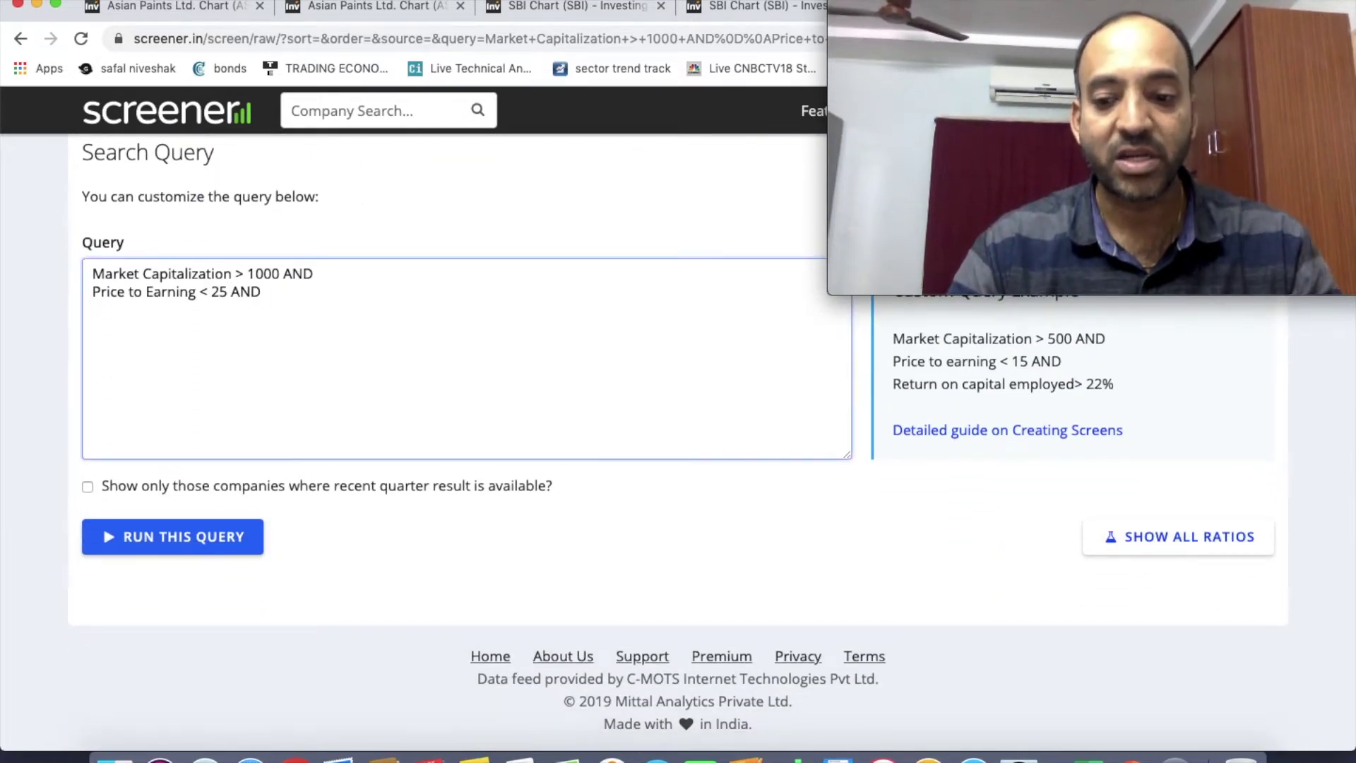
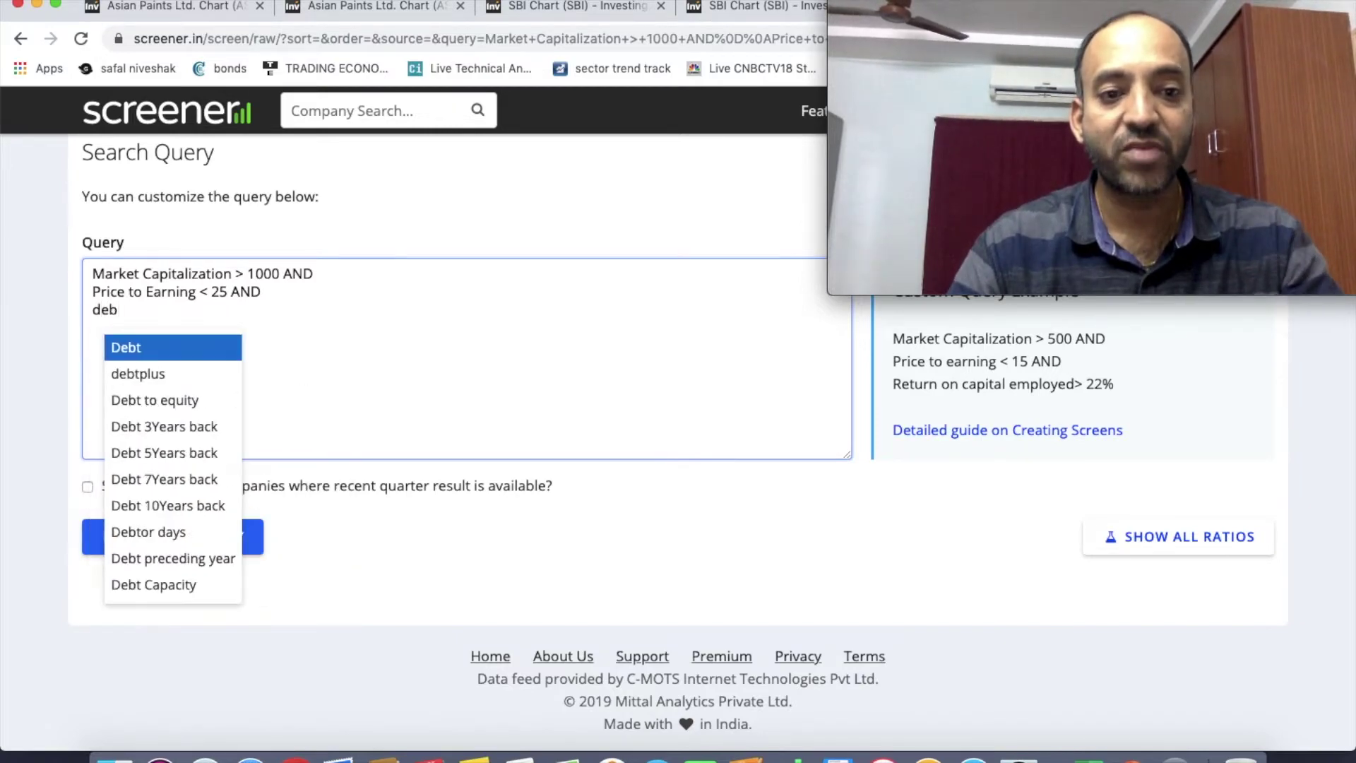
left_click(191, 400)
left_click(210, 319)
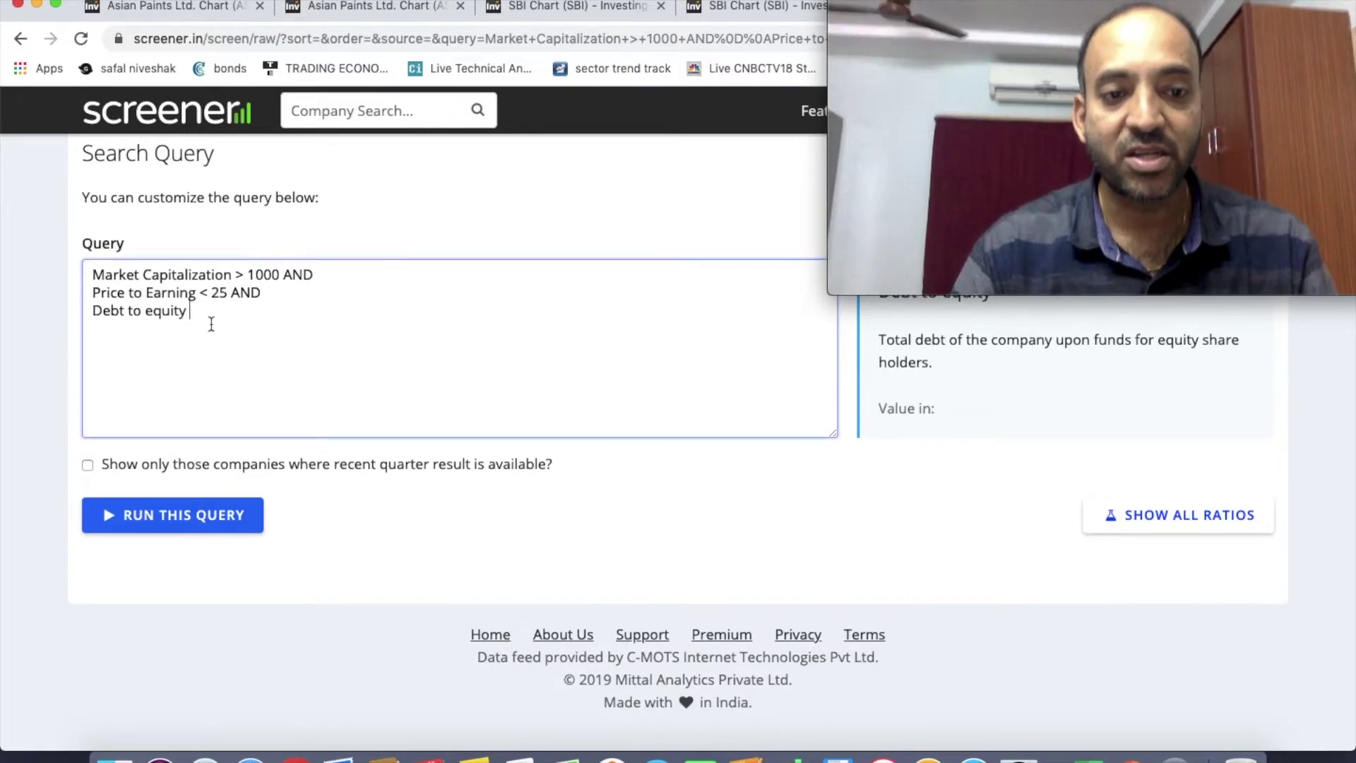
type("<1")
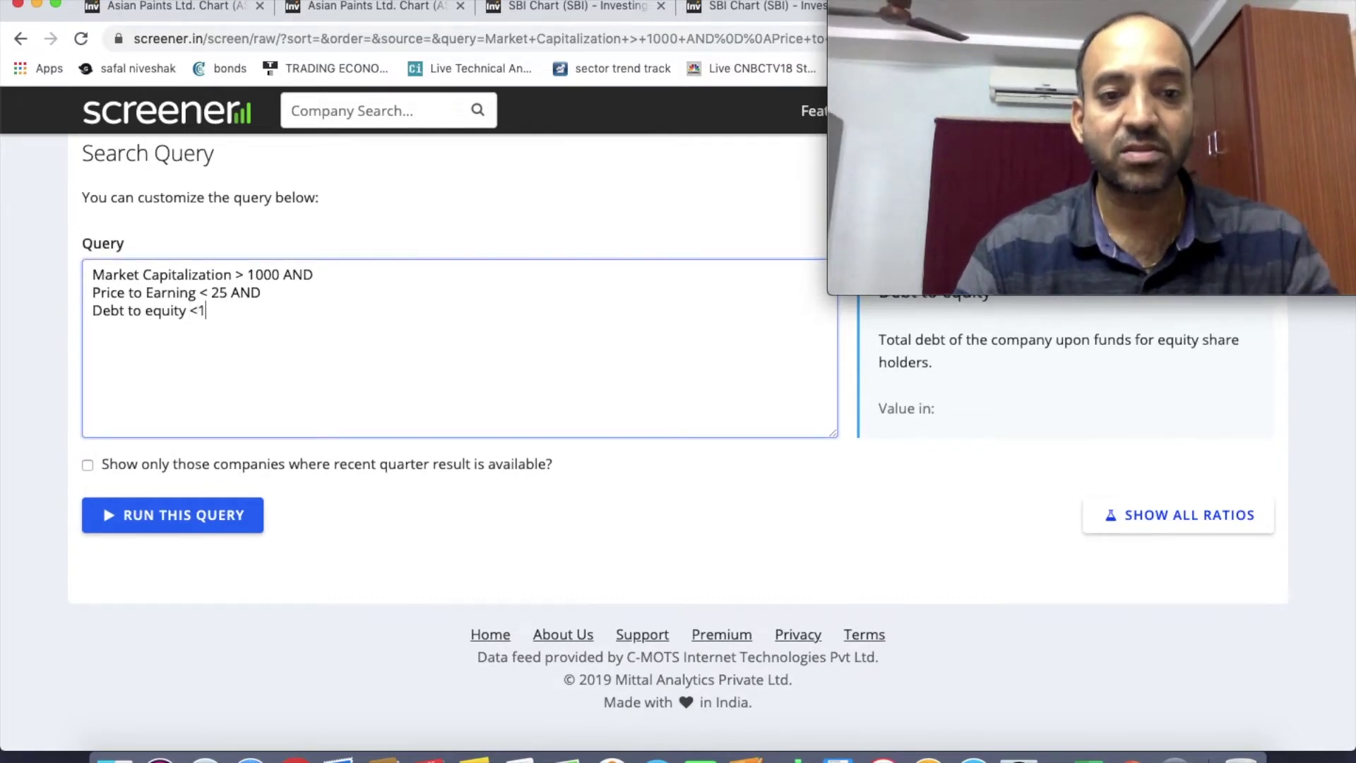
key("BackSpace")
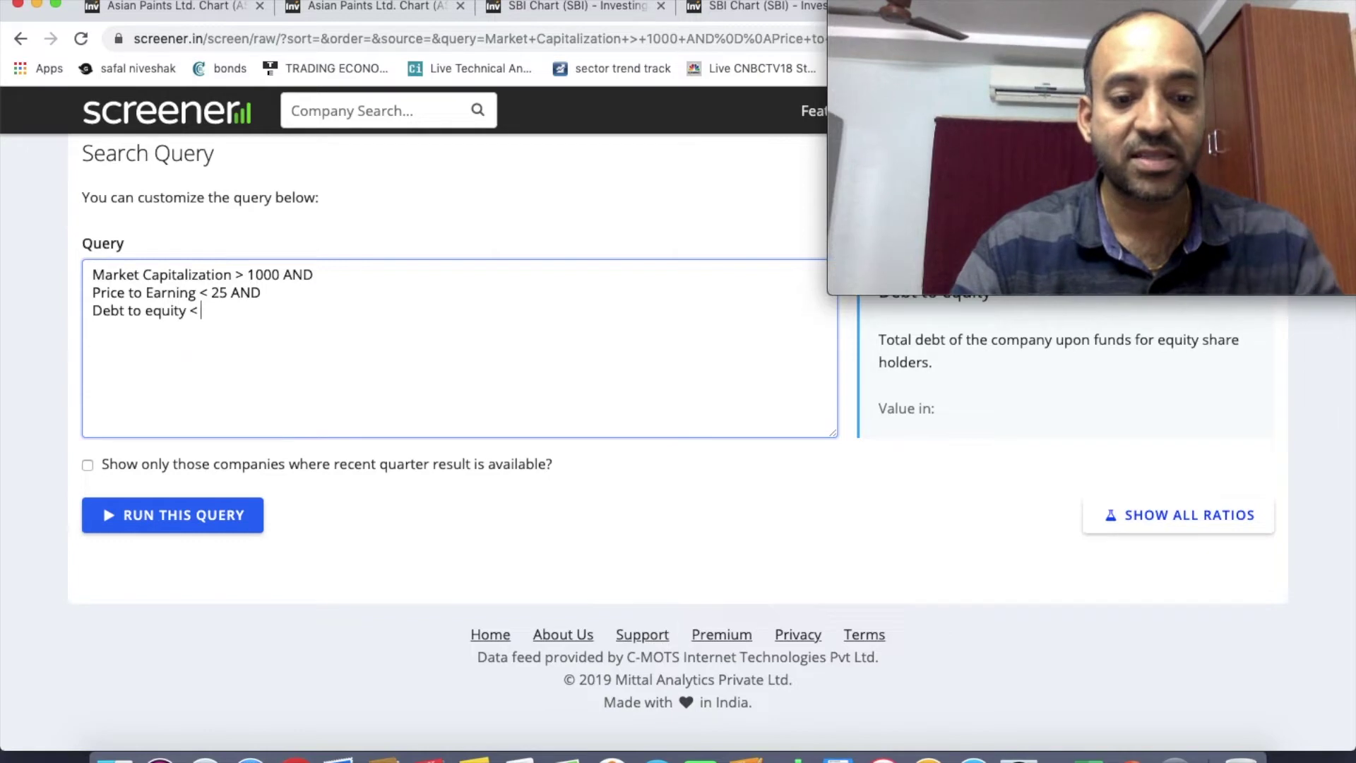
type("1")
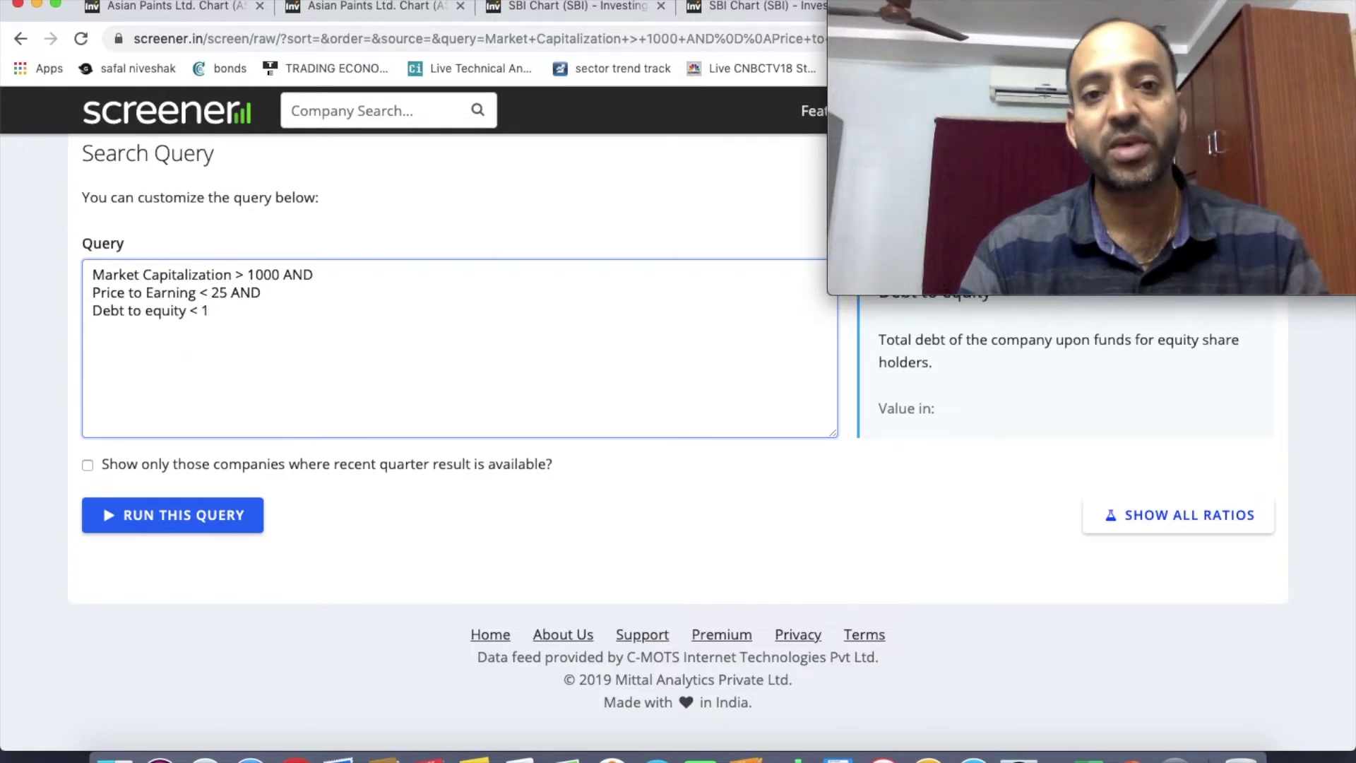
left_click(183, 516)
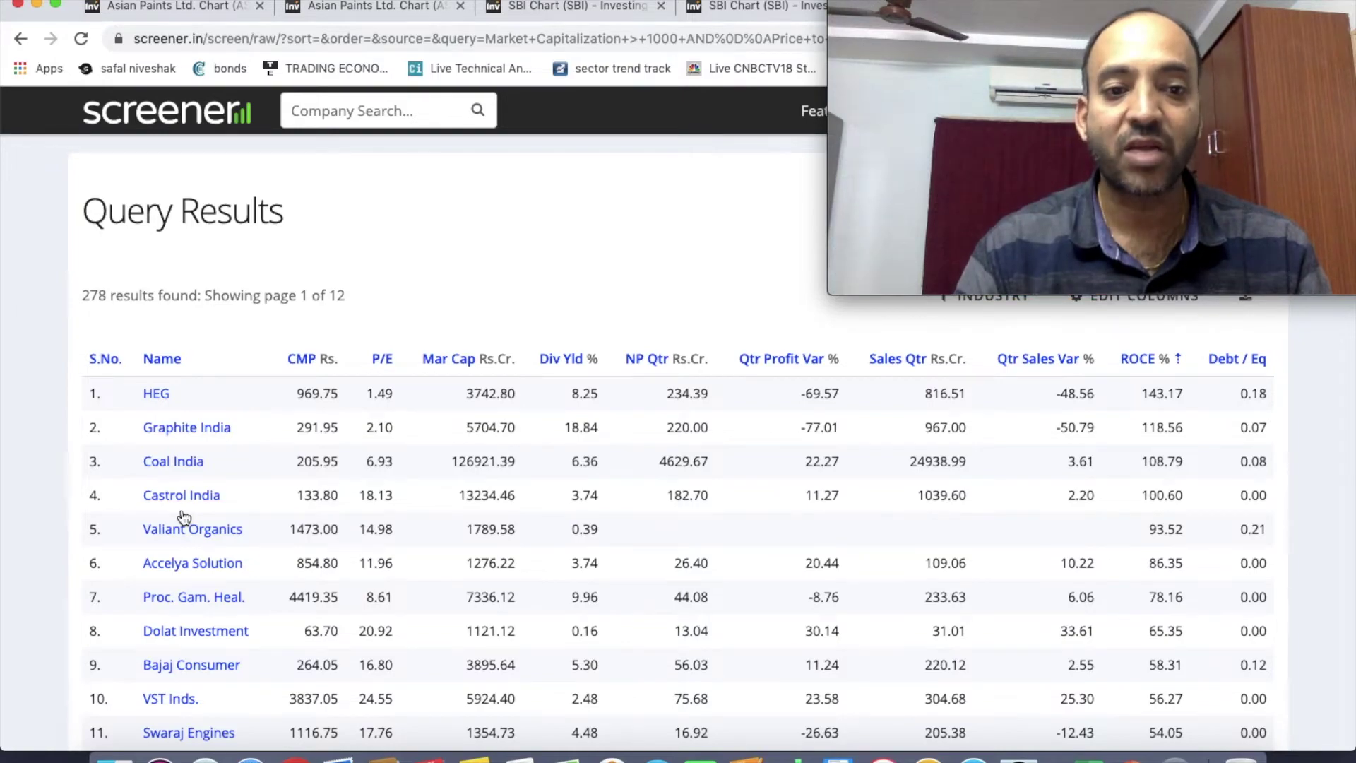
Look through the companies on the first and second pages of the query results
scroll(315, 553, "down", 3)
scroll(315, 555, "down", 10)
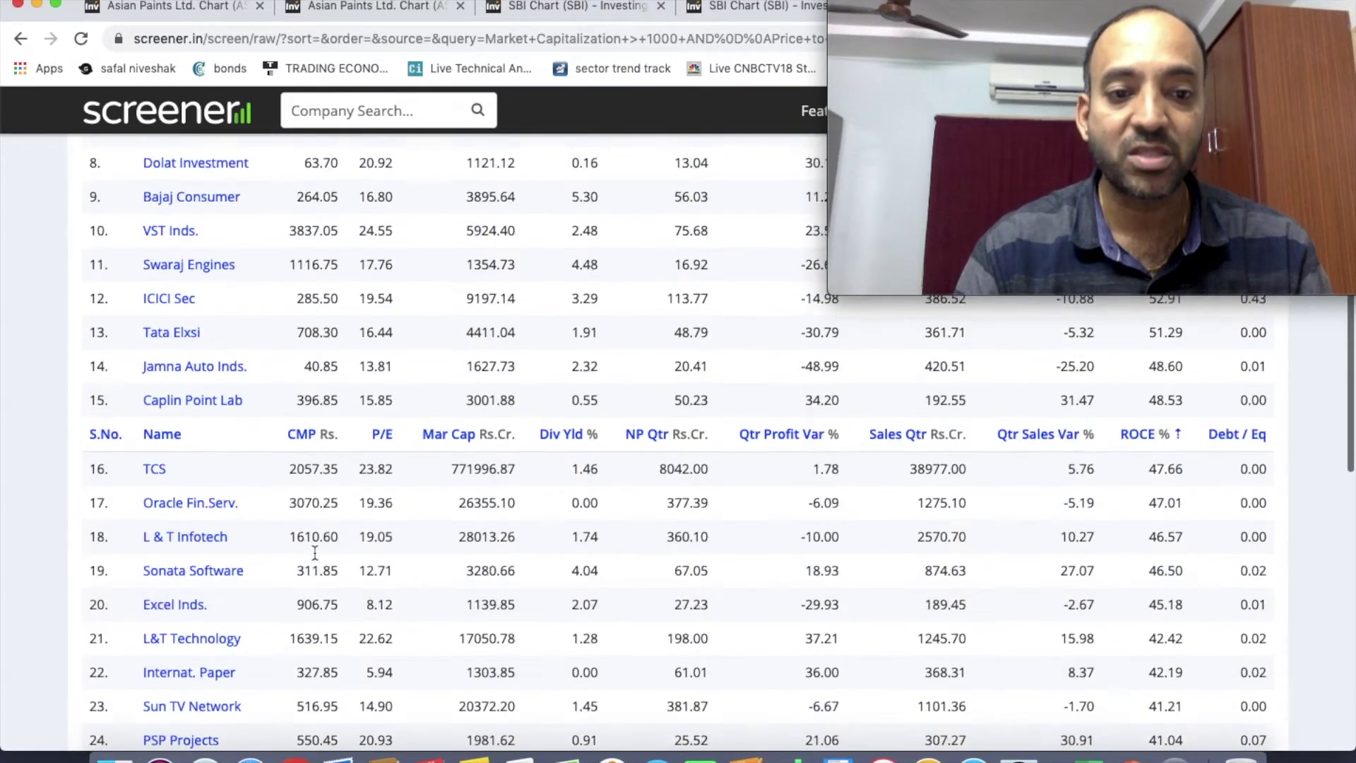
scroll(315, 559, "up", 2)
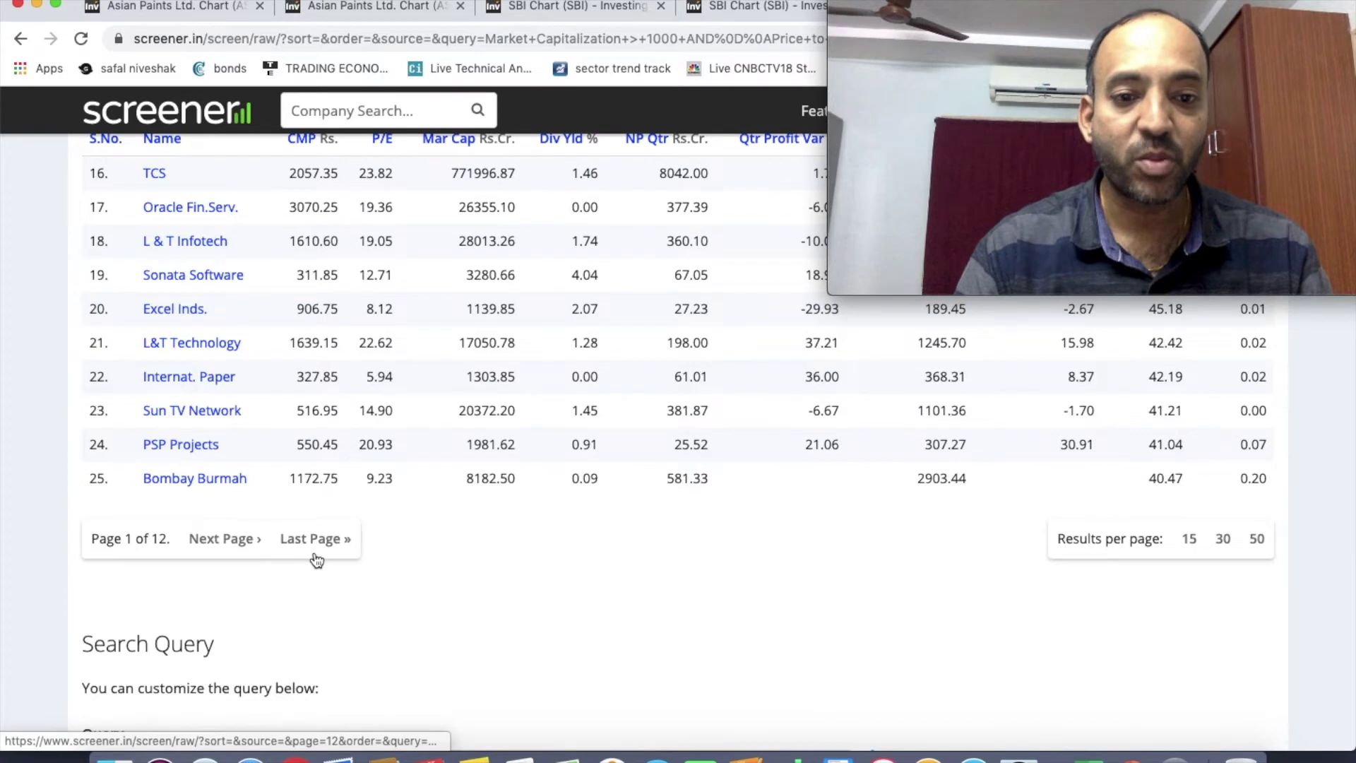
left_click(233, 542)
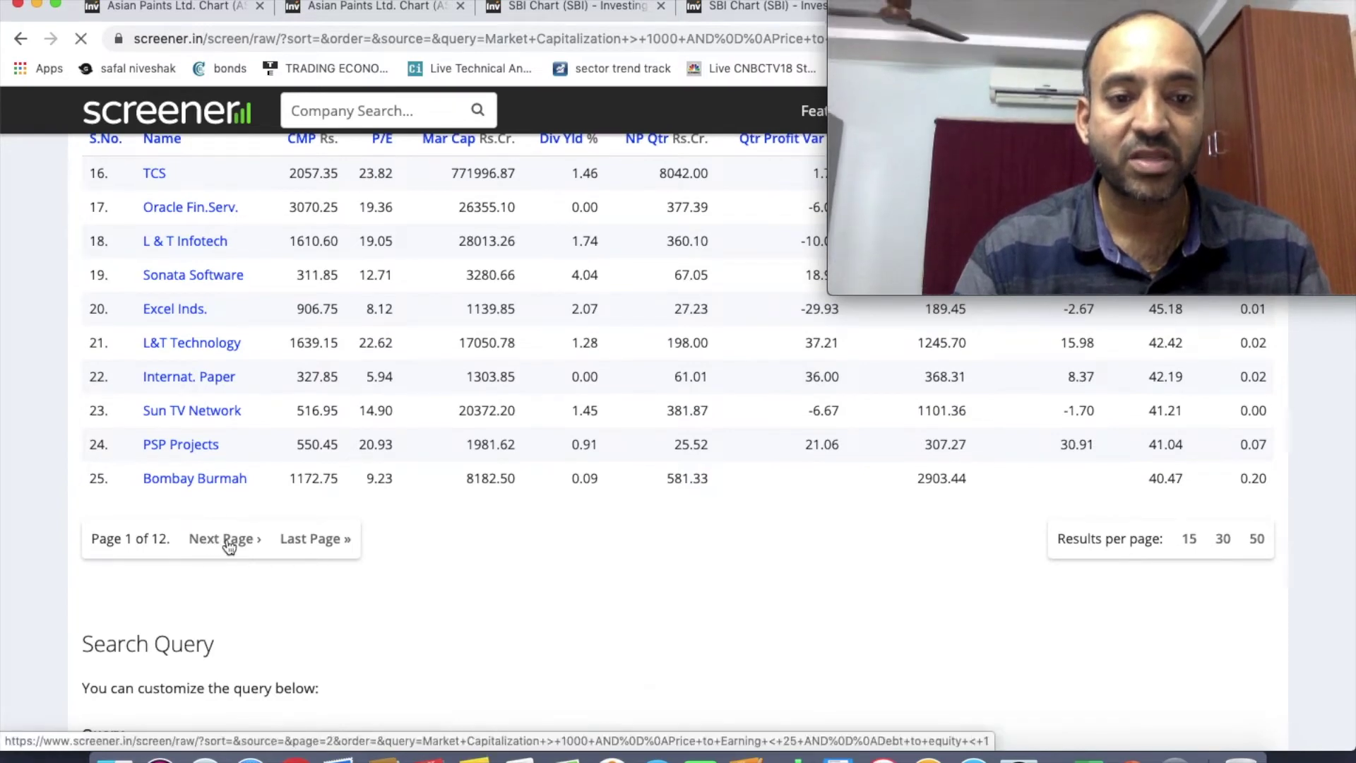
scroll(229, 546, "down", 2)
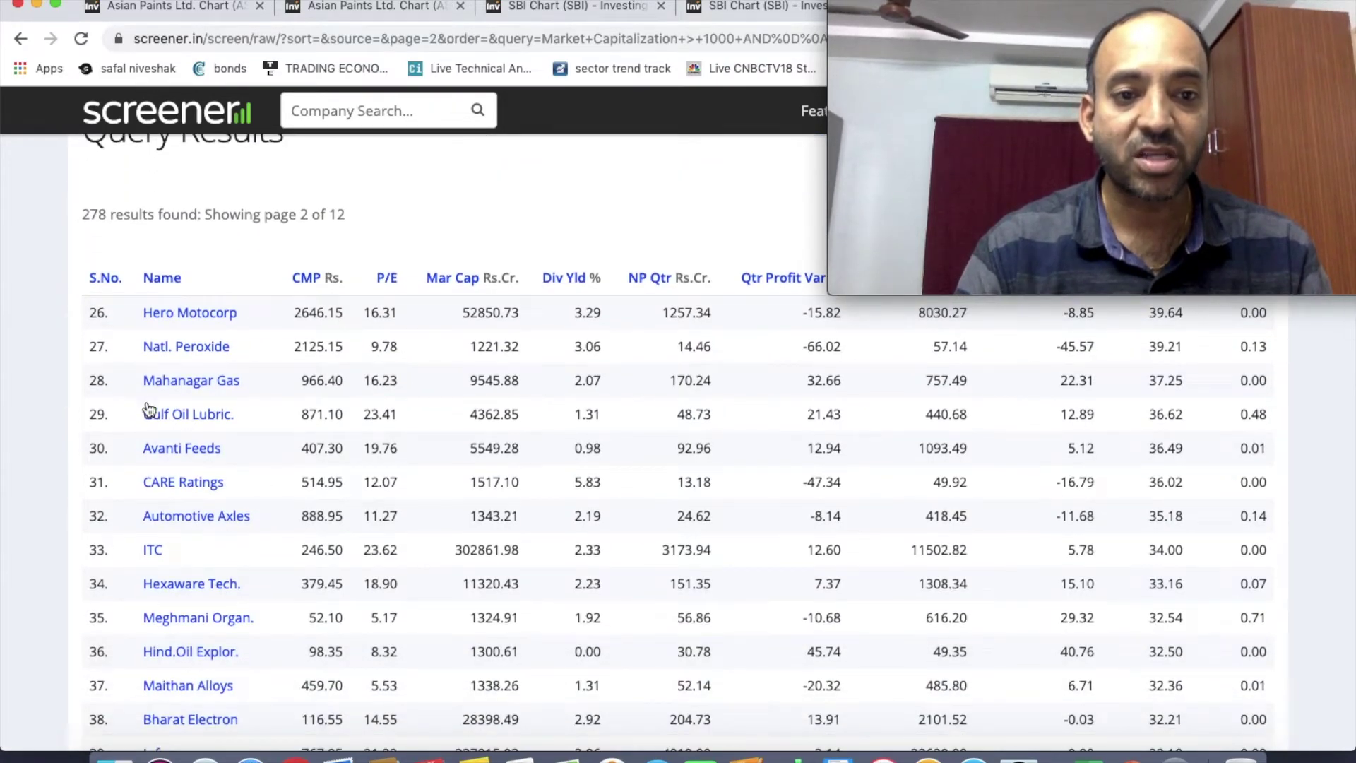
scroll(235, 540, "down", 5)
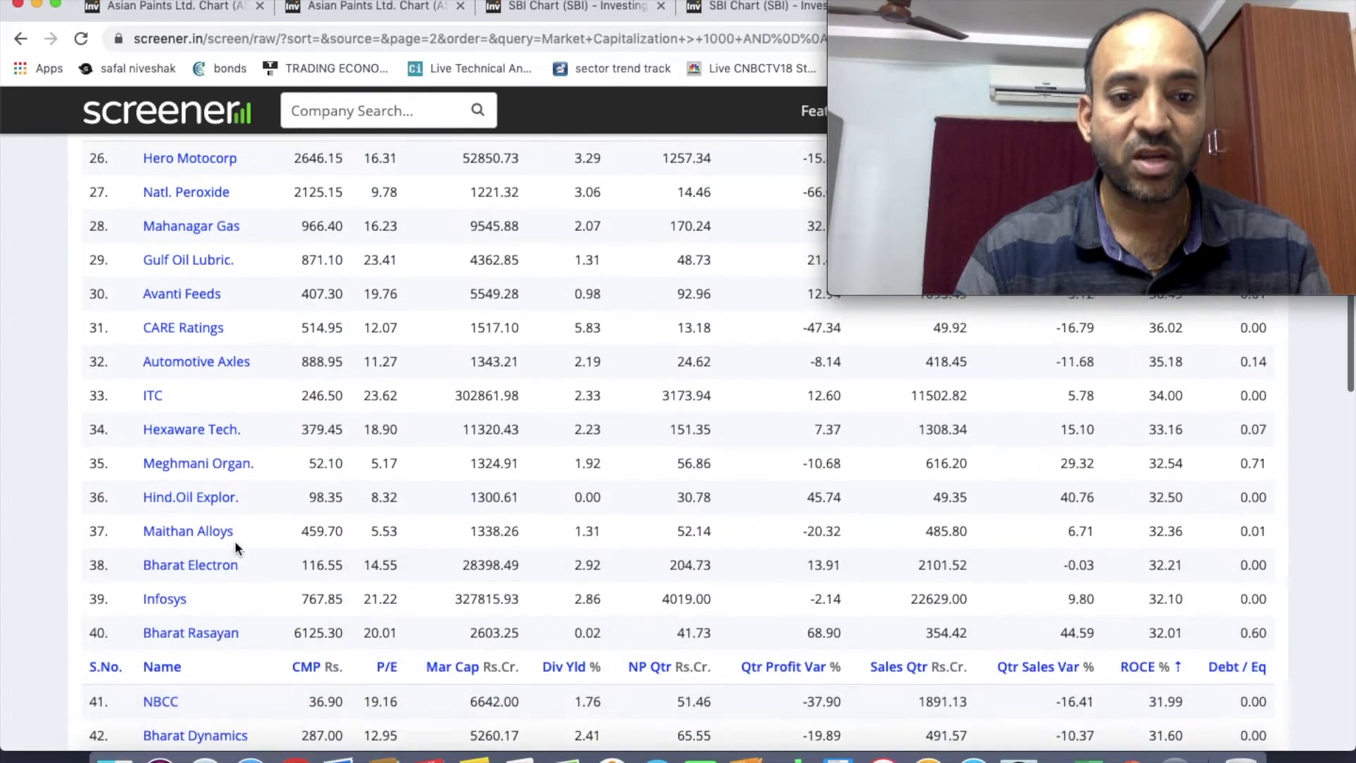
scroll(209, 560, "down", 5)
scroll(209, 560, "down", 6)
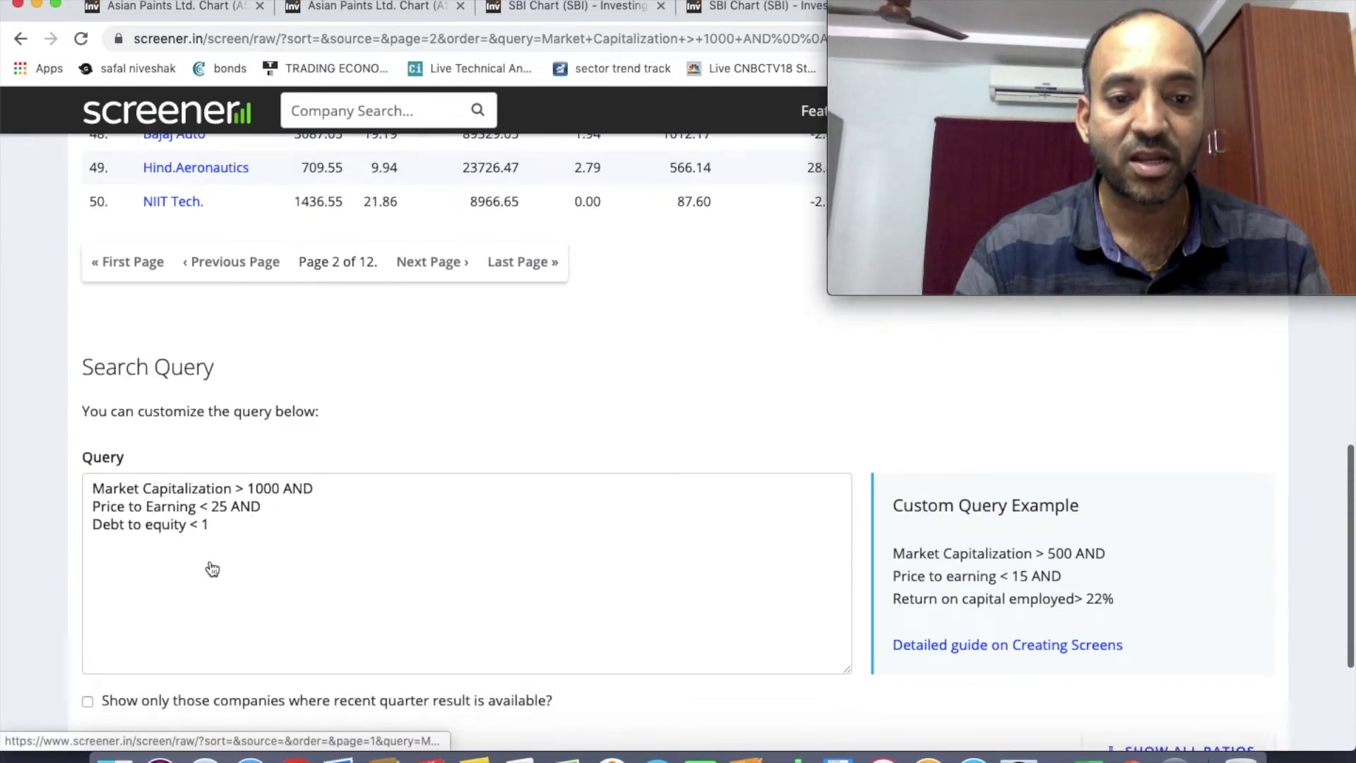
Add the AND condition Interest Coverage Ratio > 5 as the query's fourth line and run it
left_click(240, 470)
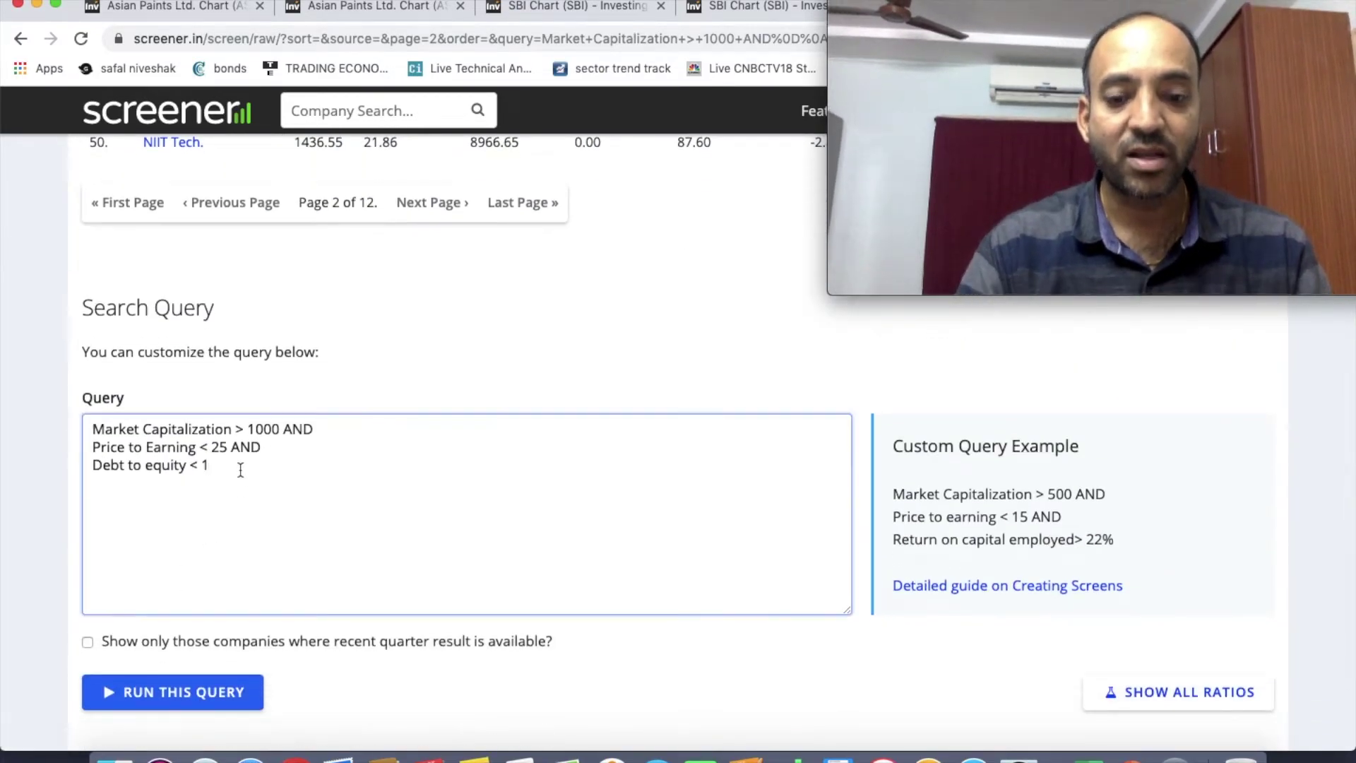
type("an")
key("BackSpace")
key("BackSpace")
type("AND")
key("Return")
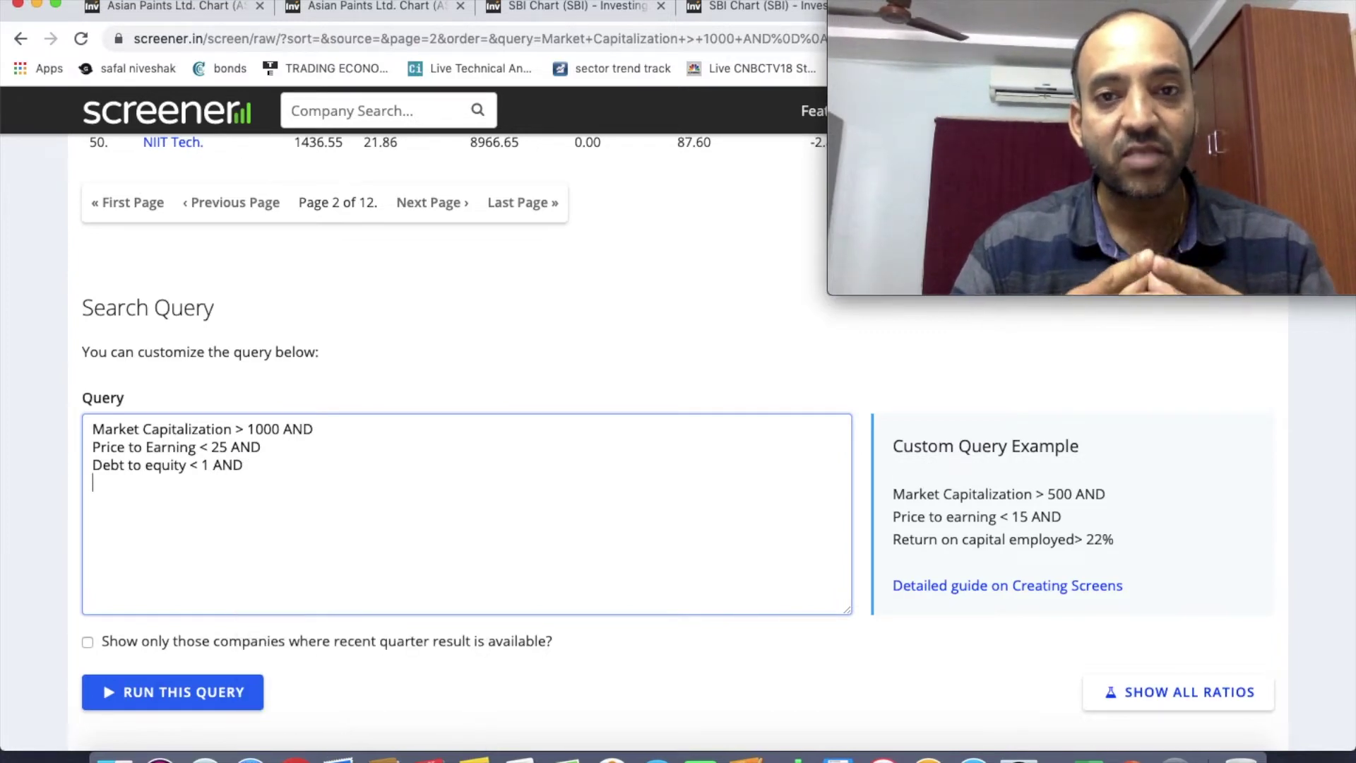
type("intr")
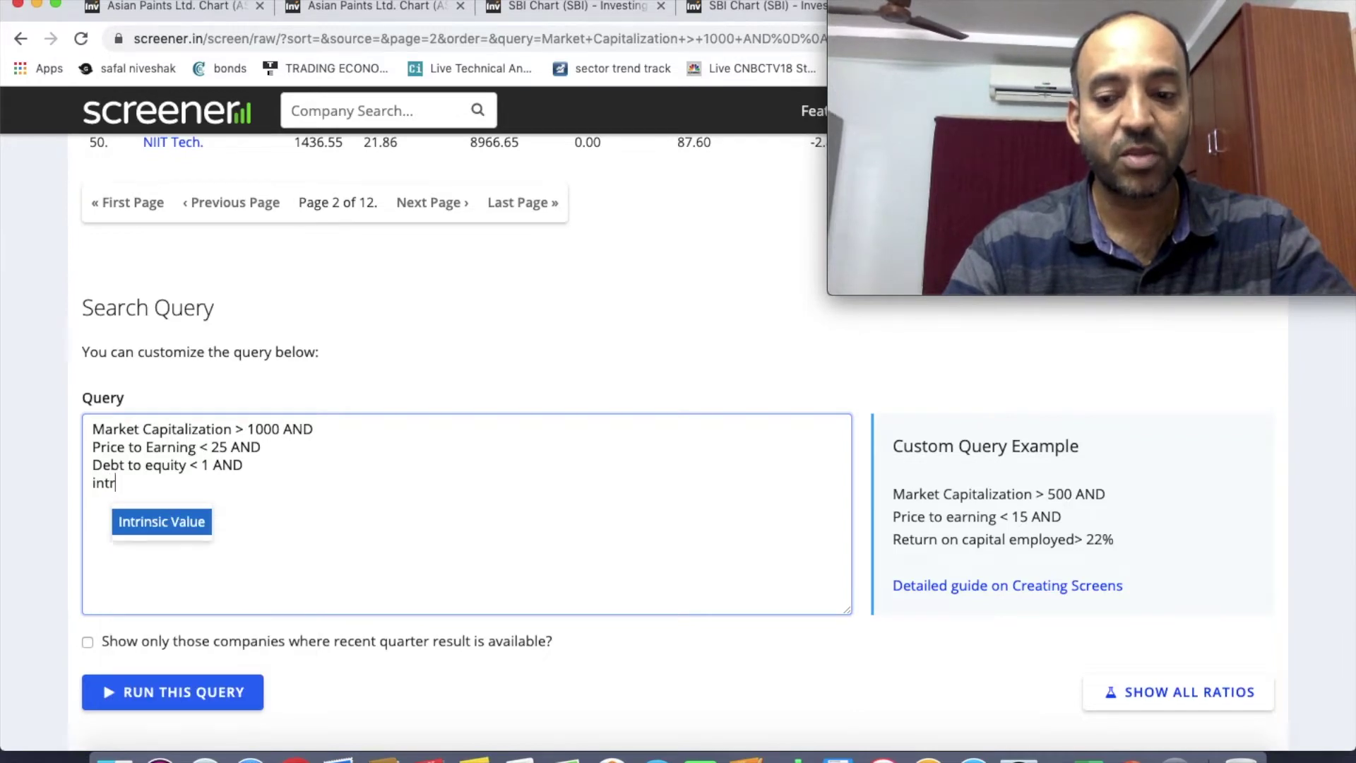
key("BackSpace")
type("er")
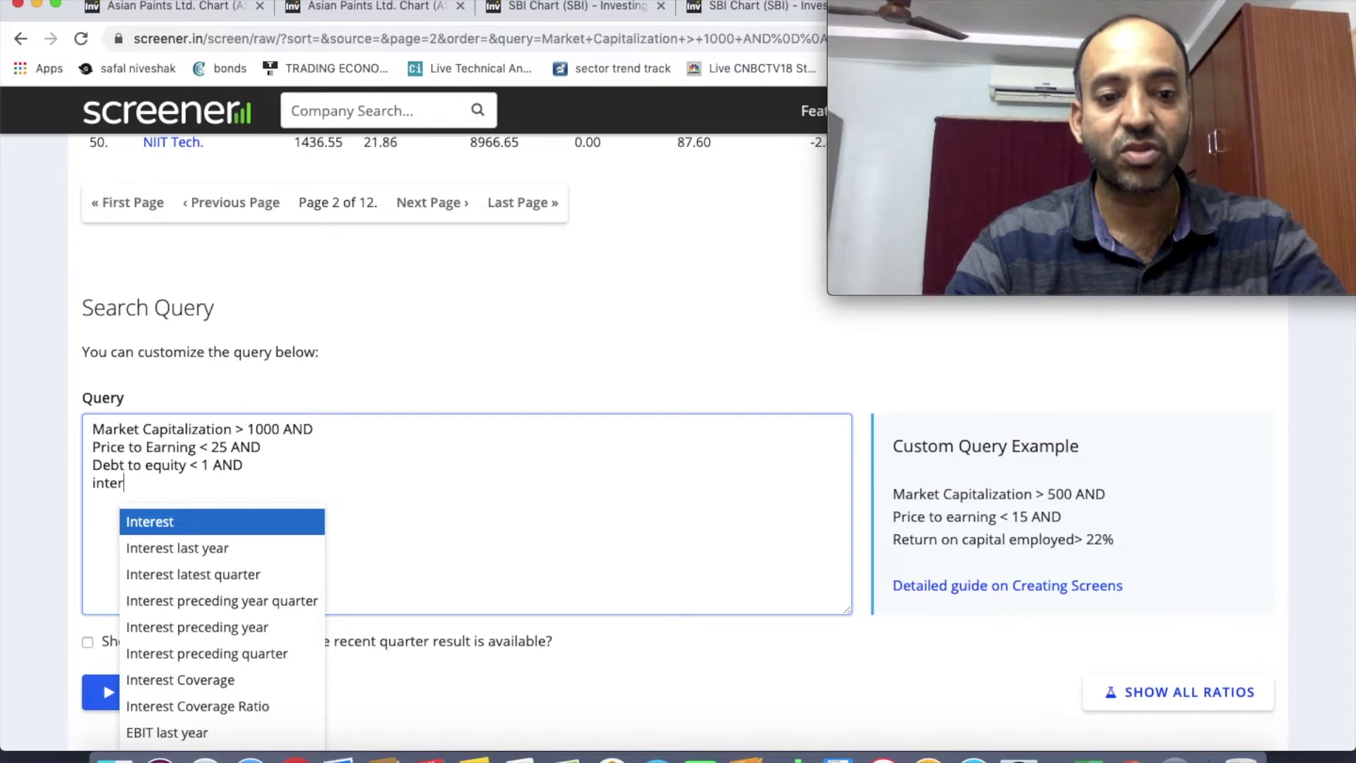
type("se")
key("BackSpace")
key("BackSpace")
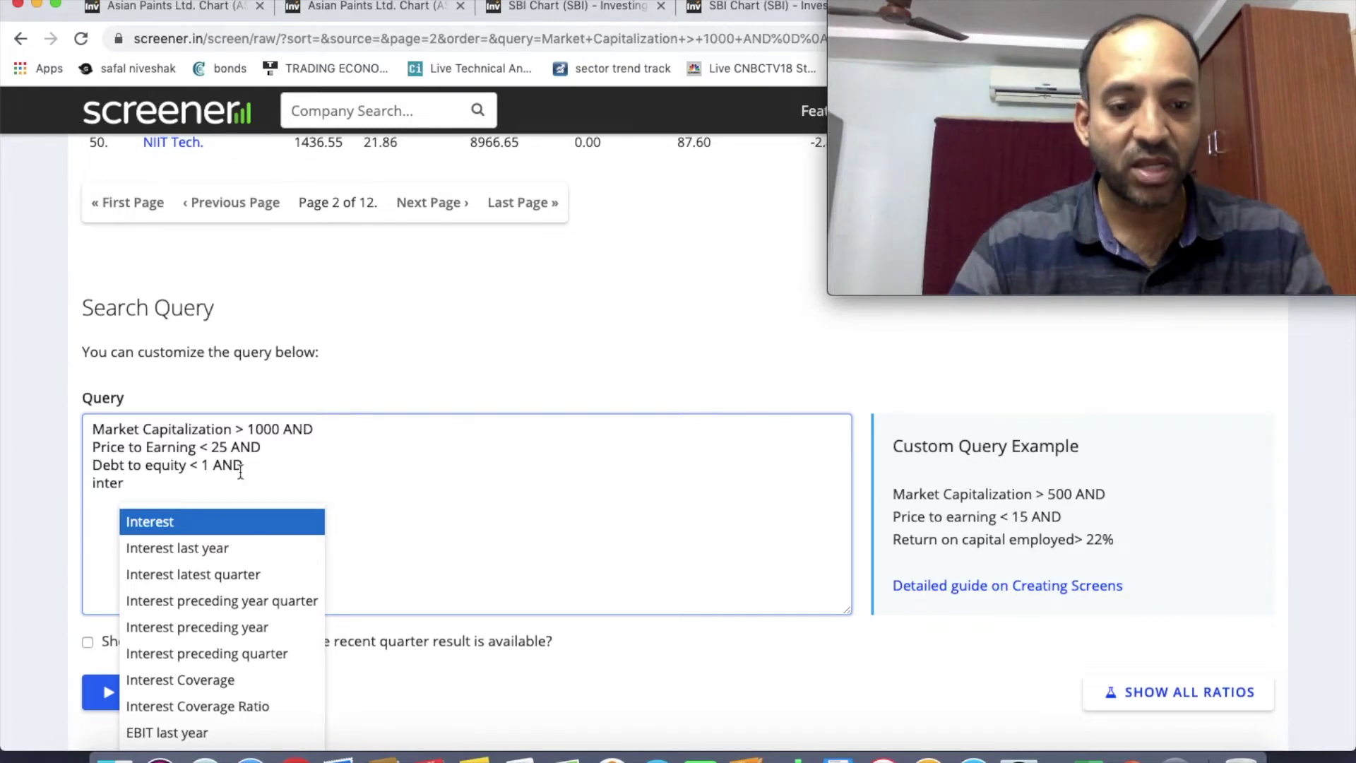
left_click(240, 706)
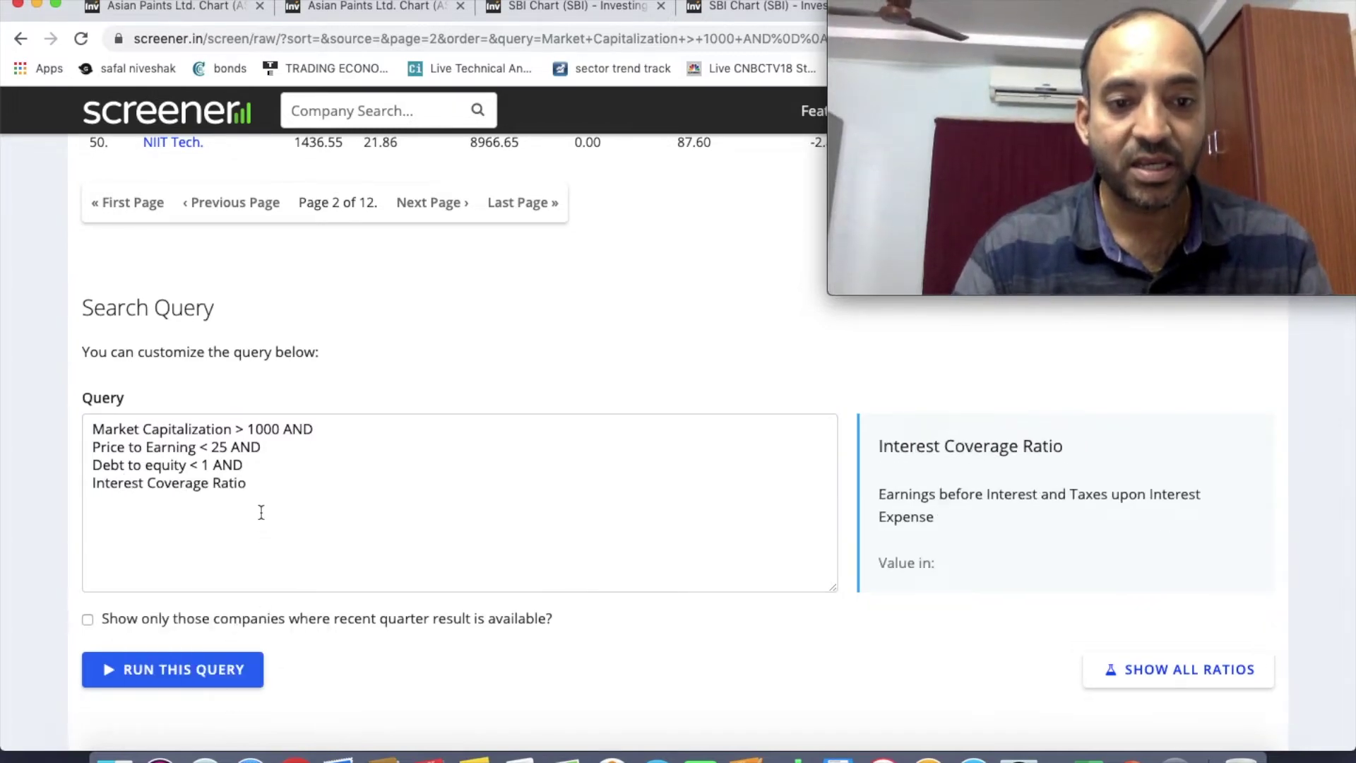
left_click(263, 487)
type("> ")
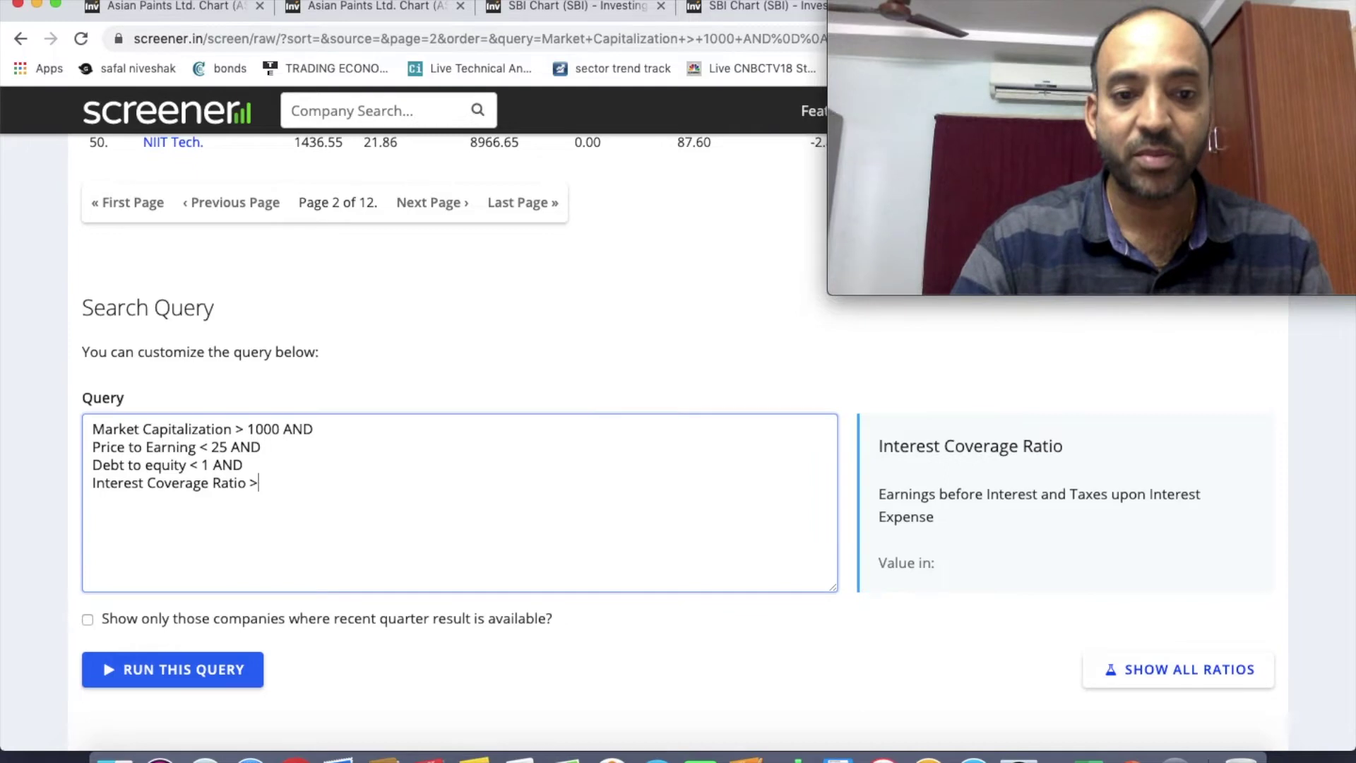
type("5")
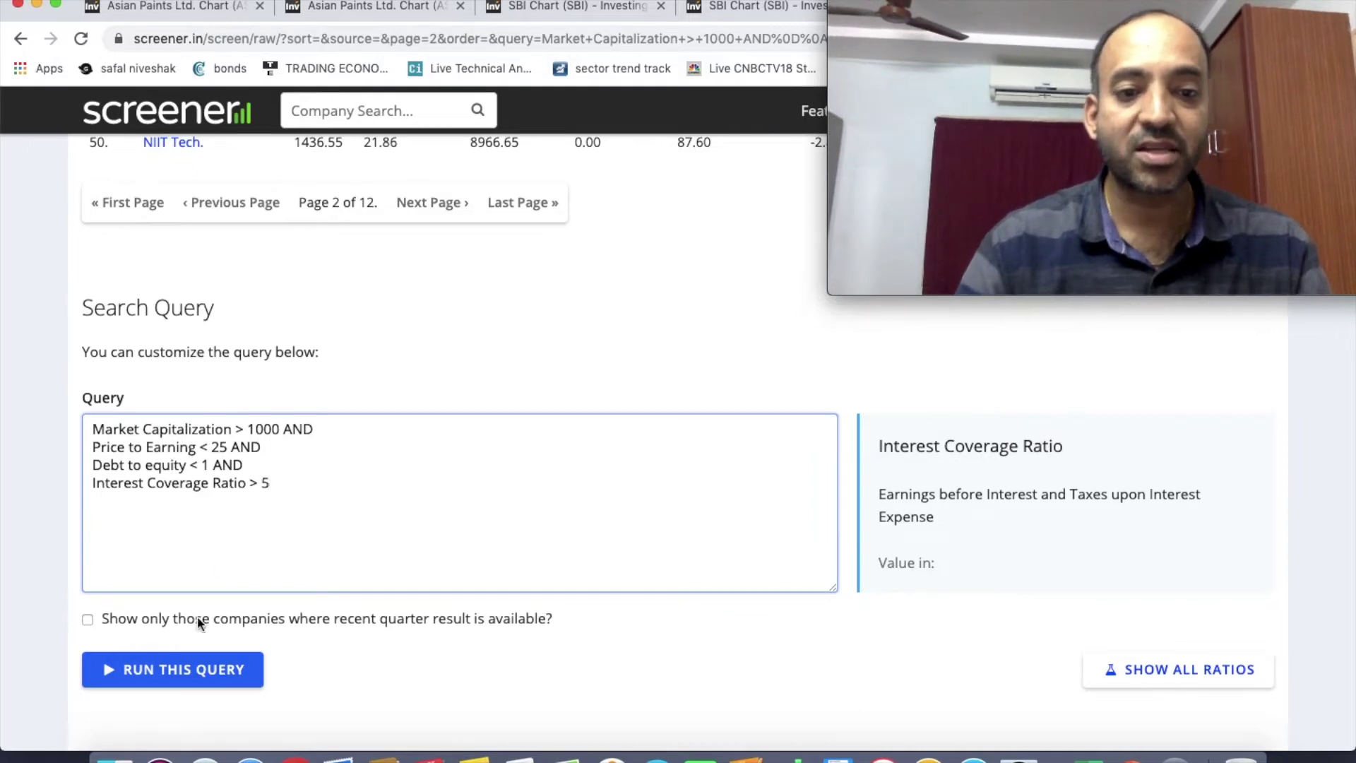
left_click(201, 672)
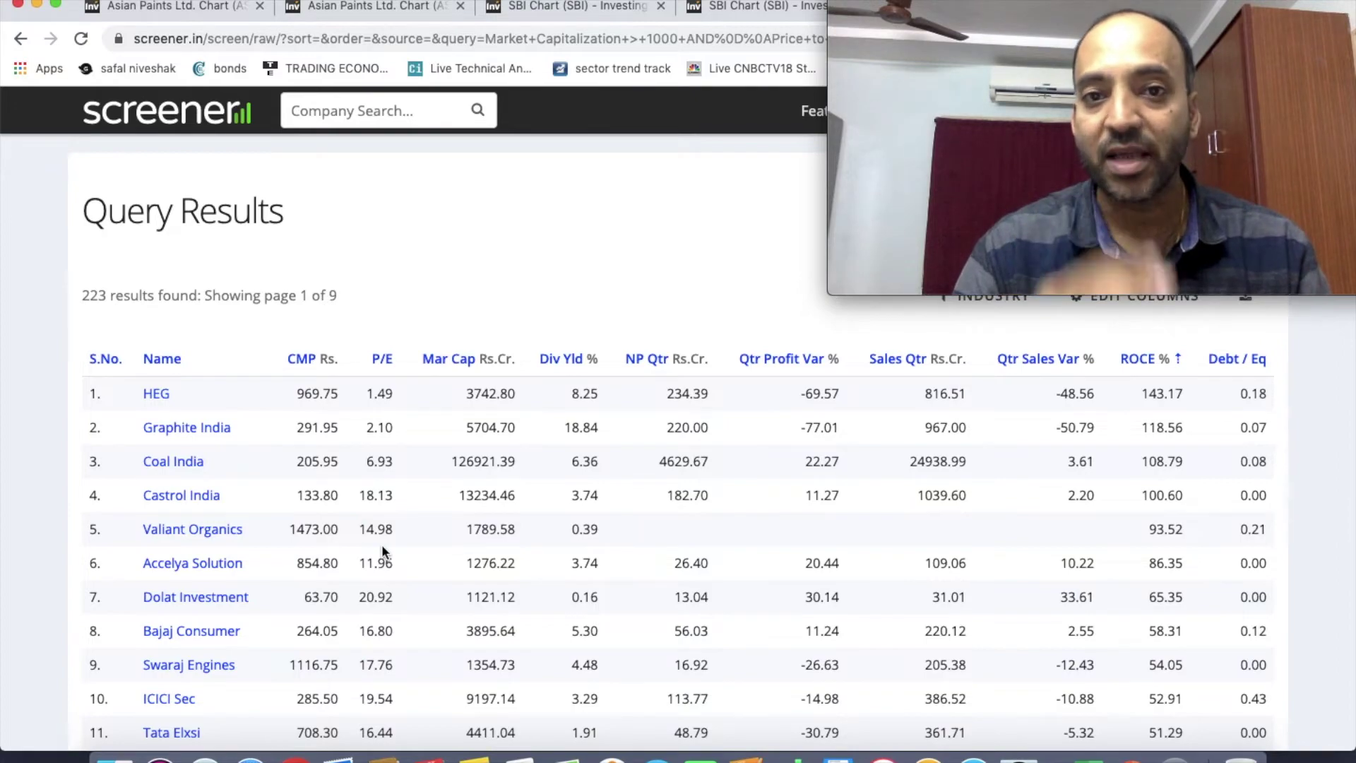
Extend the query with the AND condition Return on equity > 15 on a fifth line and run it
scroll(383, 550, "down", 13)
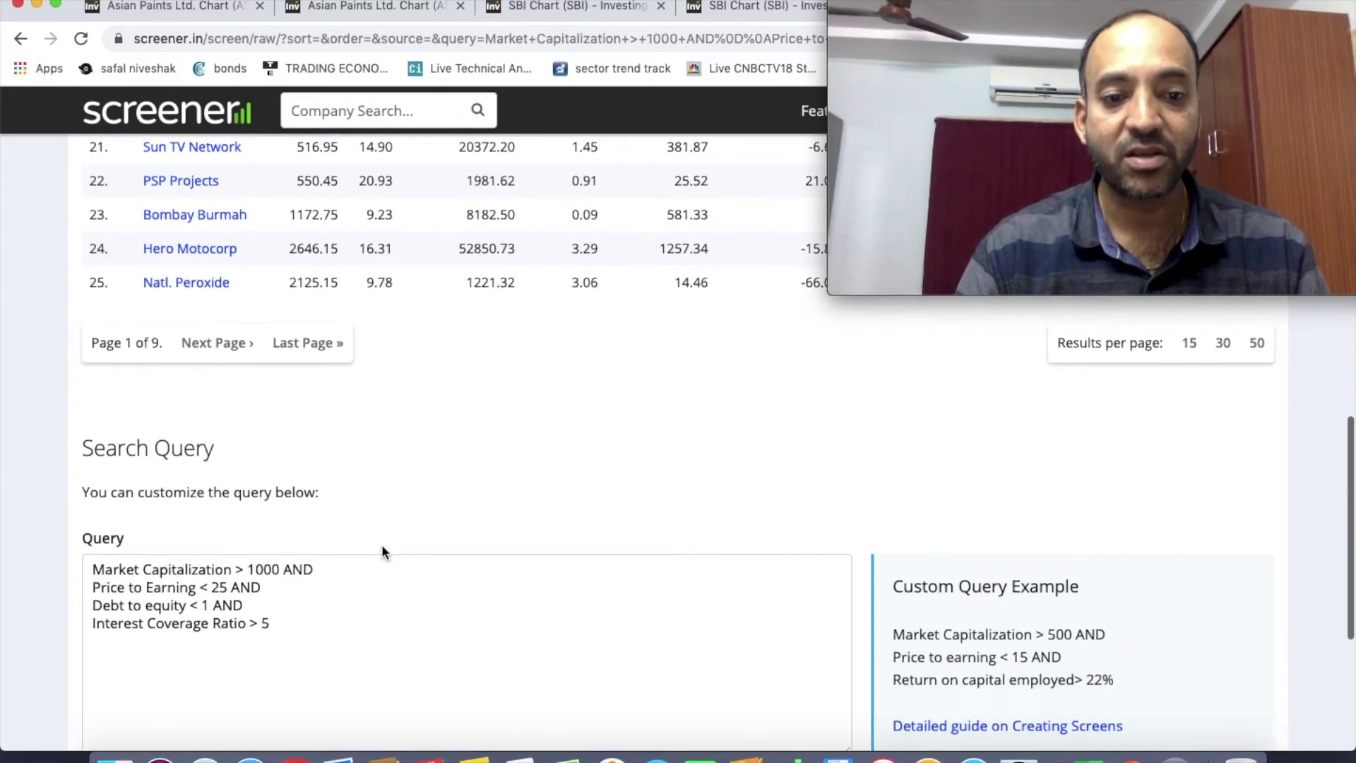
left_click(295, 626)
type("and")
key("Return")
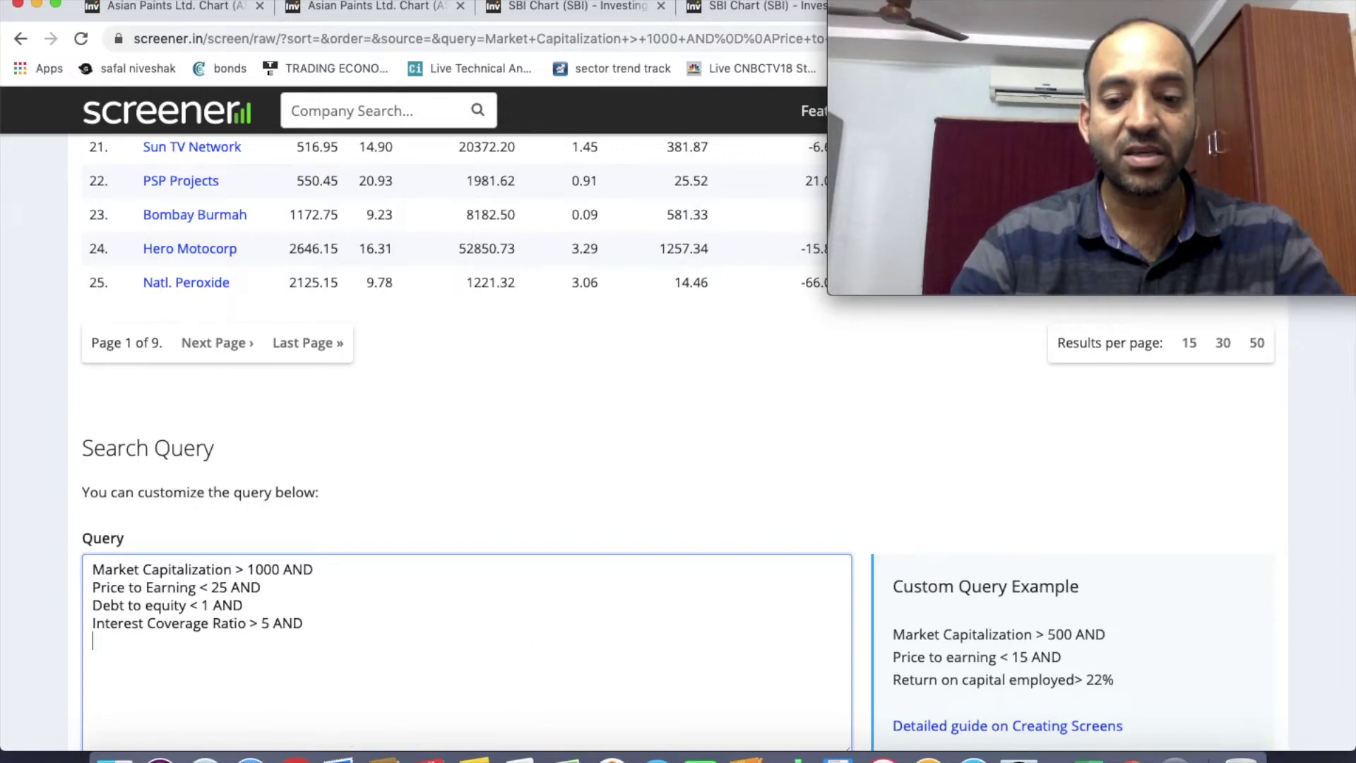
type("return")
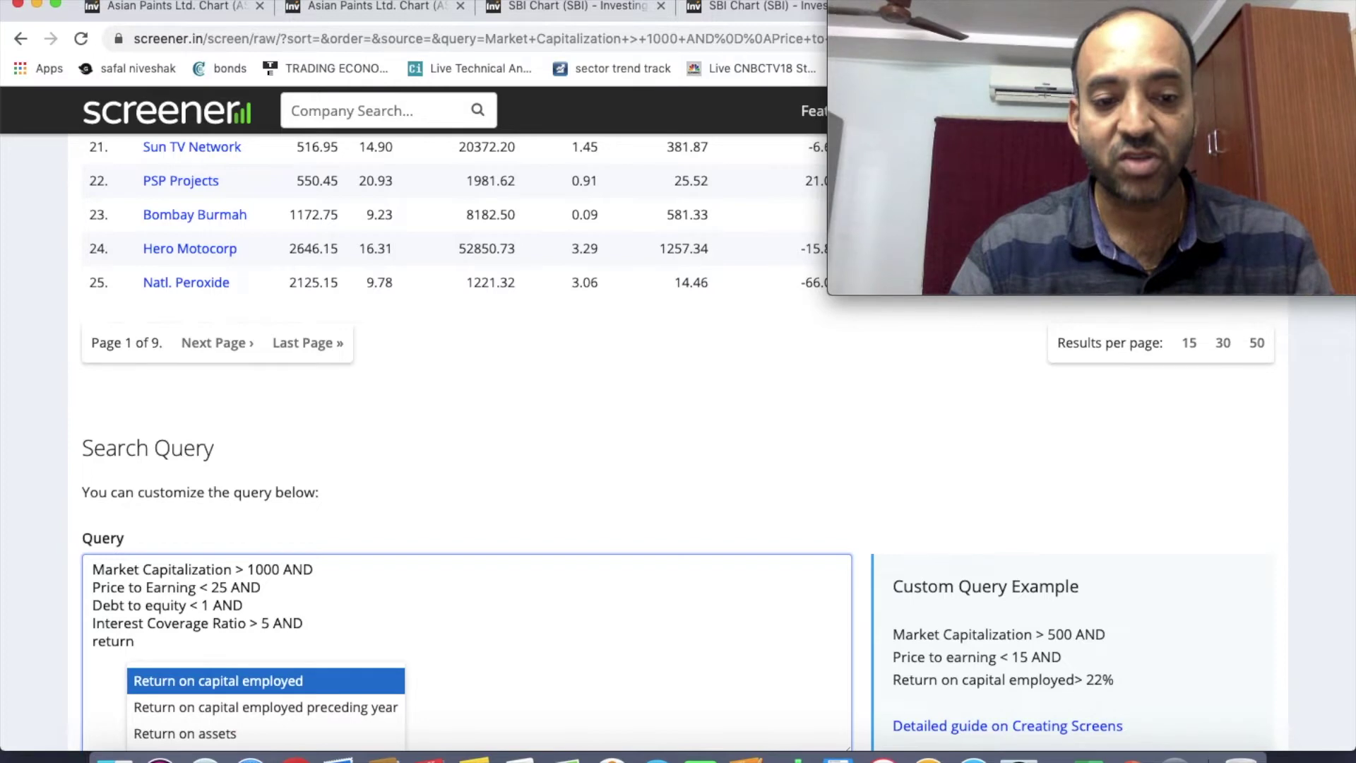
type(" on")
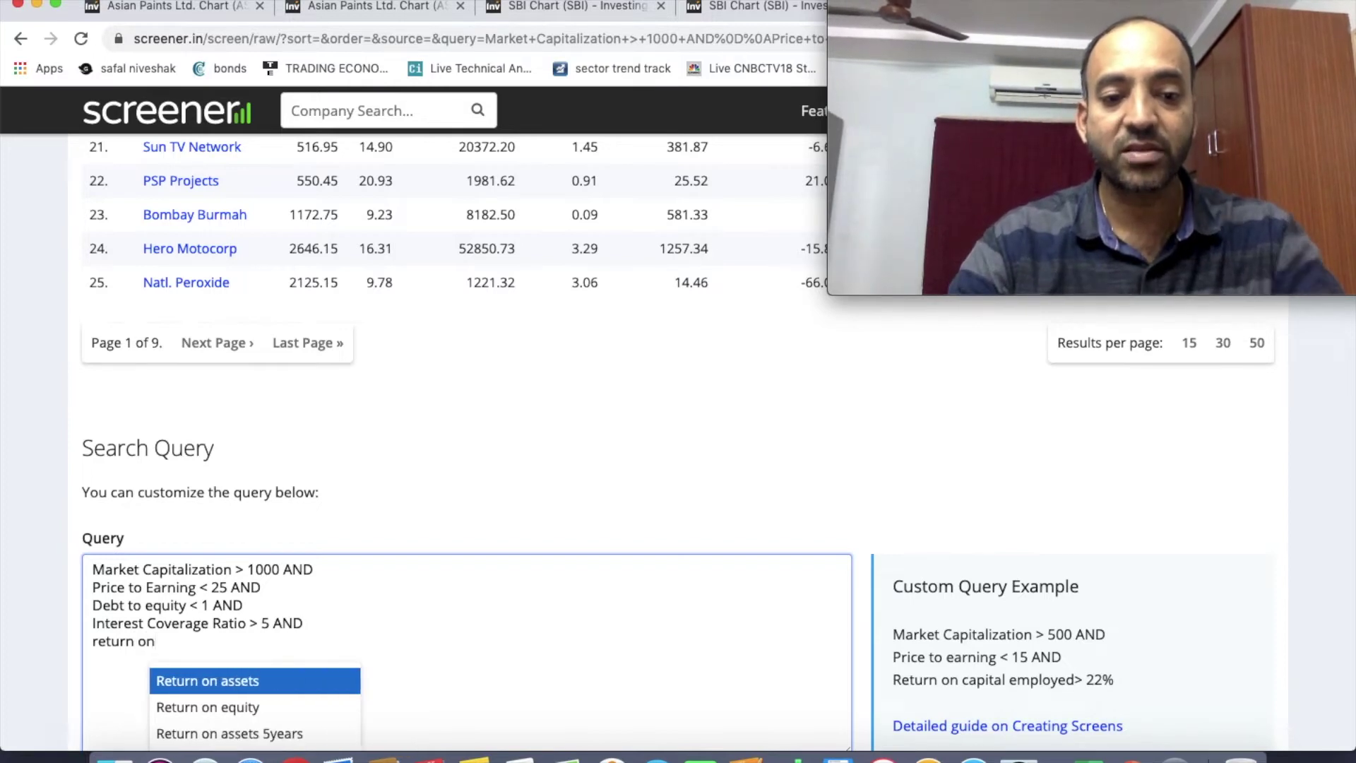
left_click(280, 708)
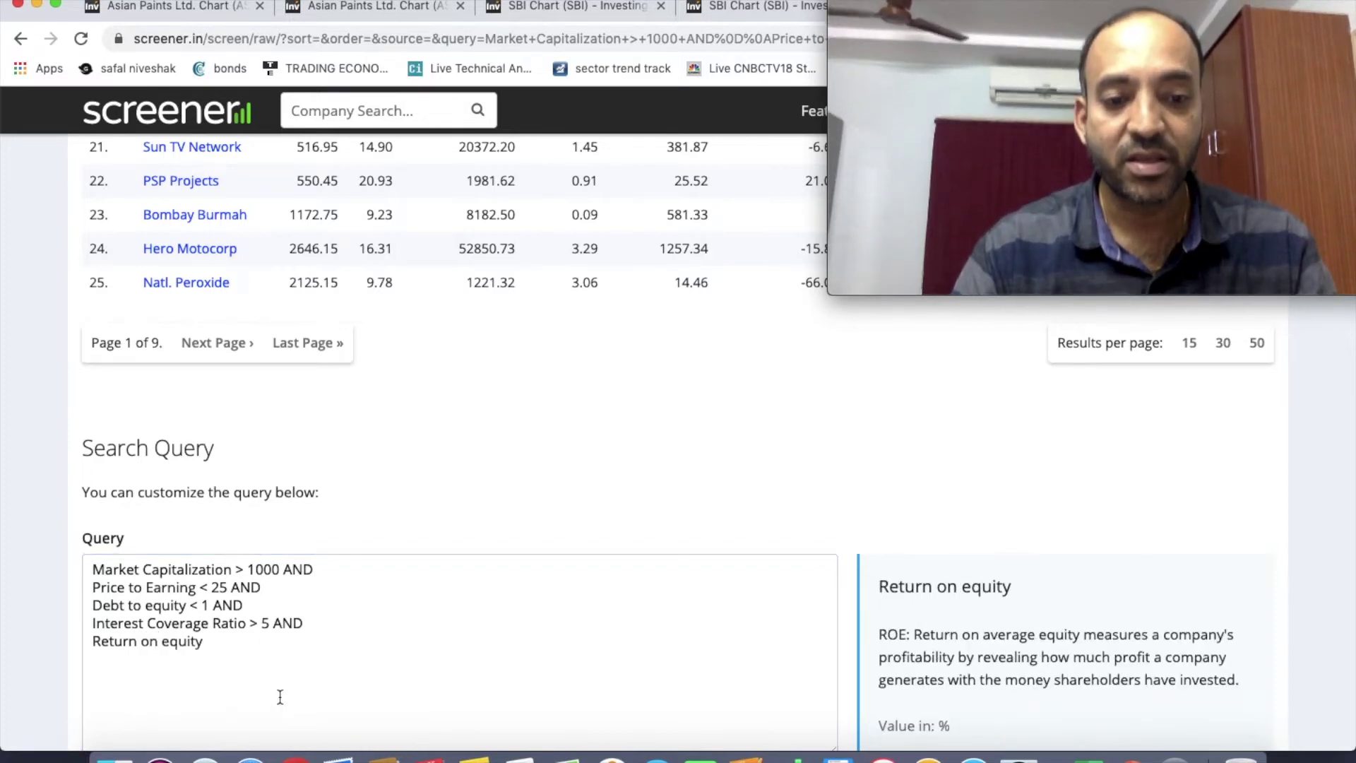
left_click(254, 642)
type("> 15")
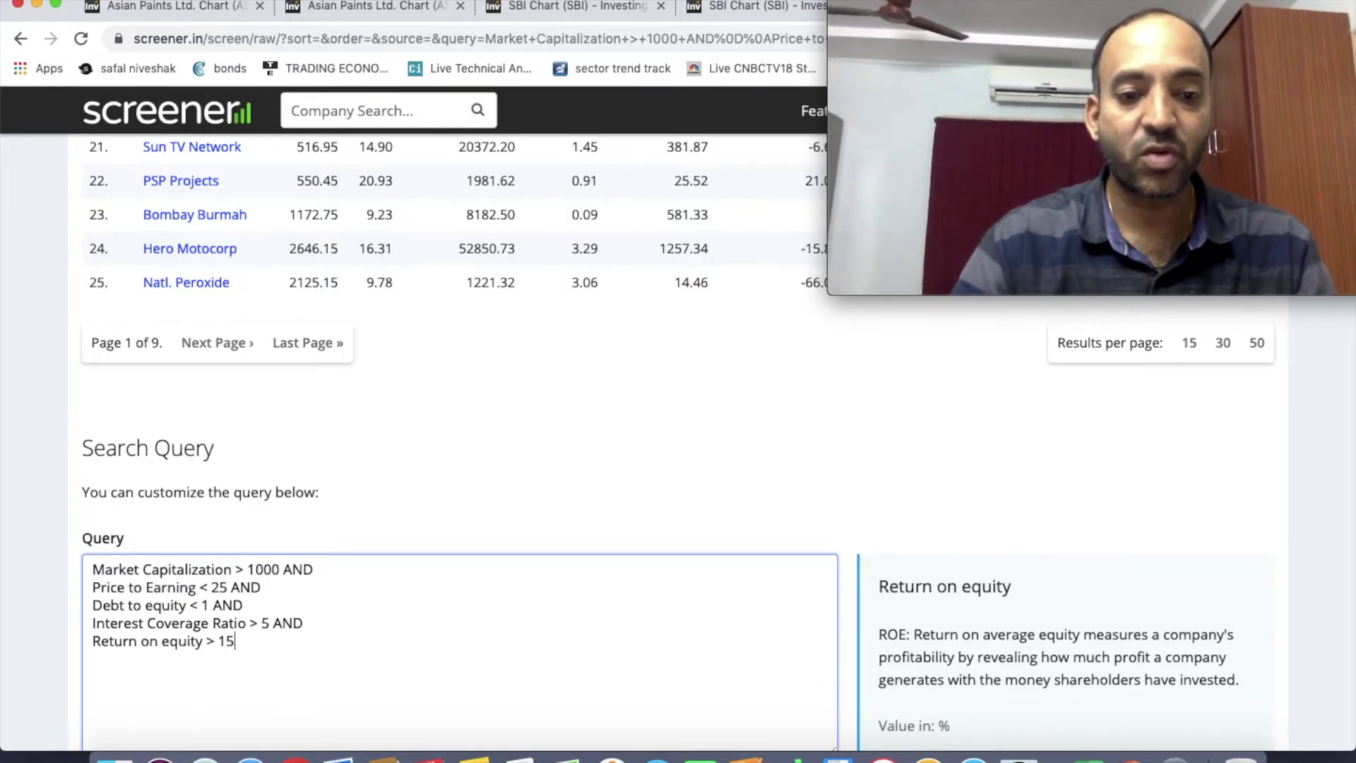
scroll(164, 690, "down", 4)
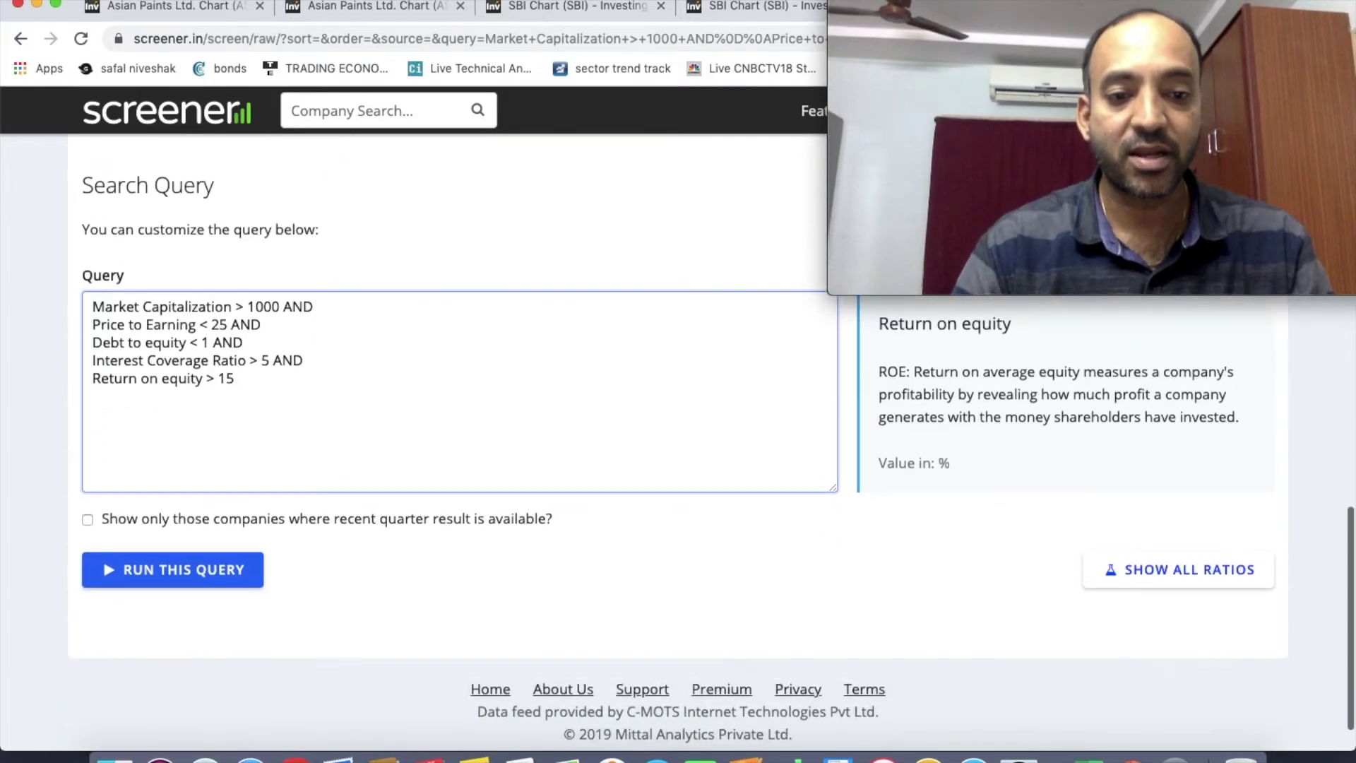
left_click(201, 580)
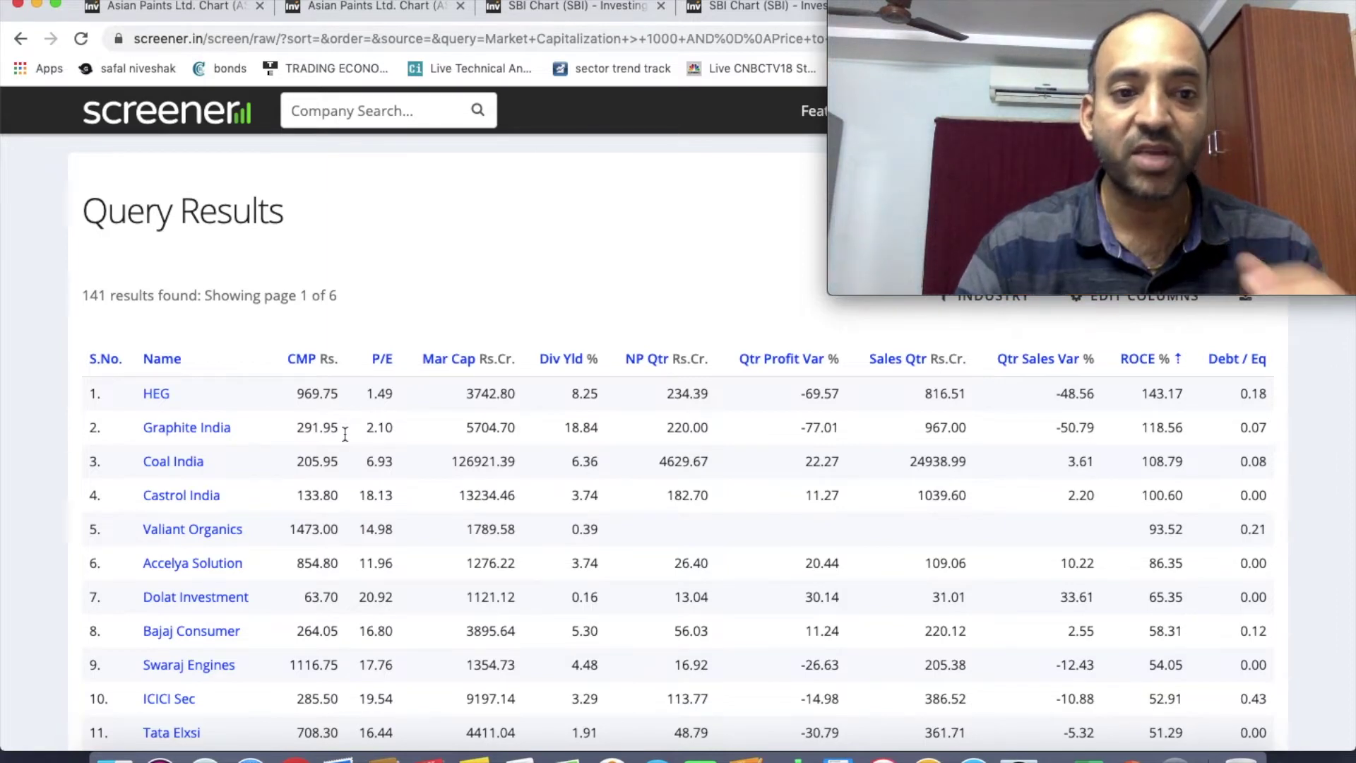
Append the AND condition Return on capital employed > 15 on a sixth line of the query and run it
scroll(345, 434, "down", 15)
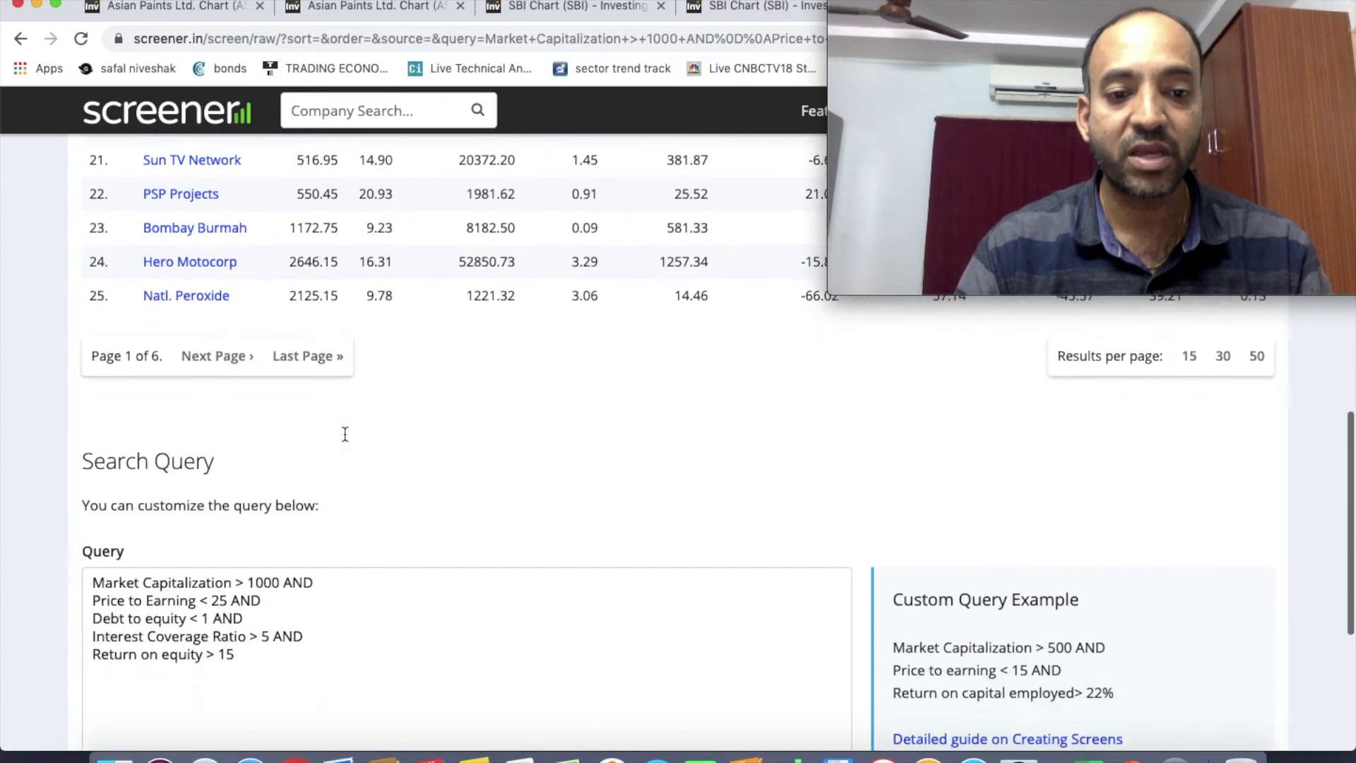
left_click(263, 439)
type("AND")
key("Return")
type("r")
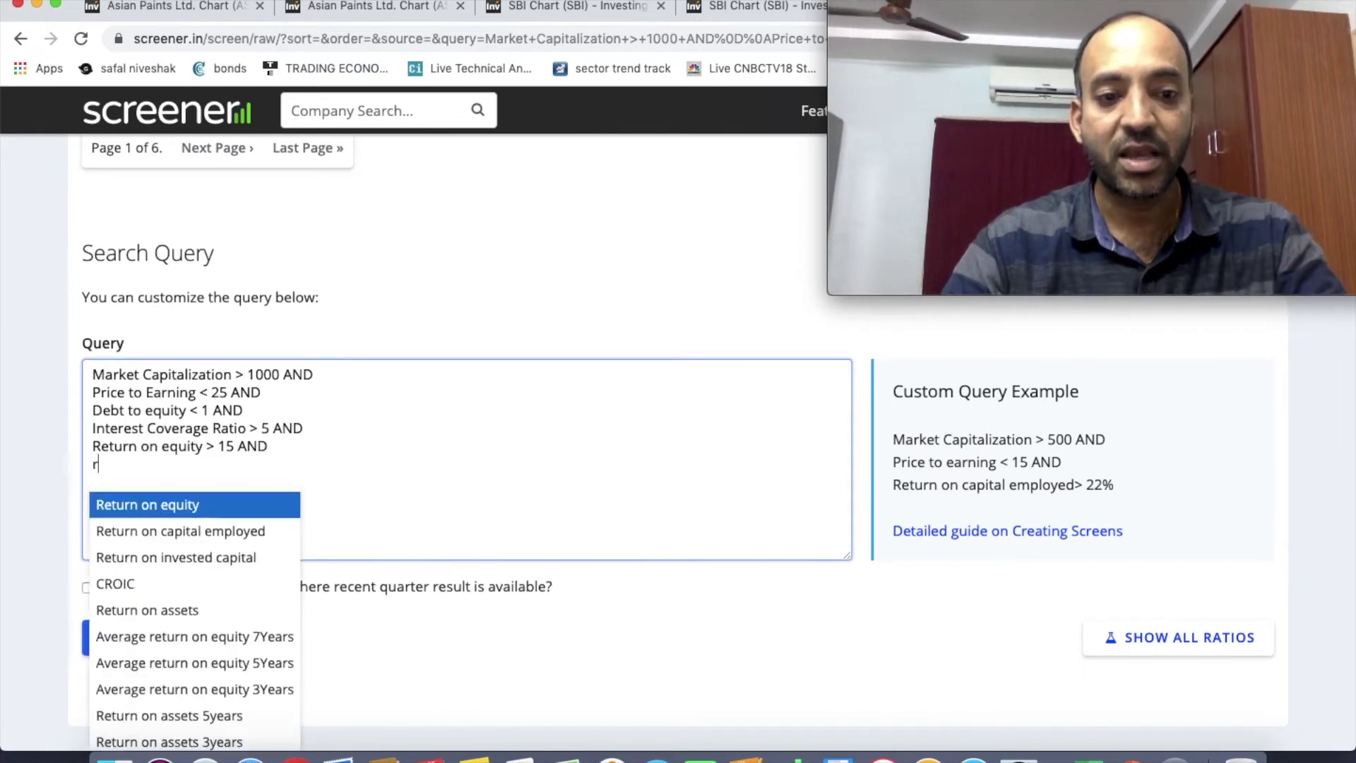
type("eturn on")
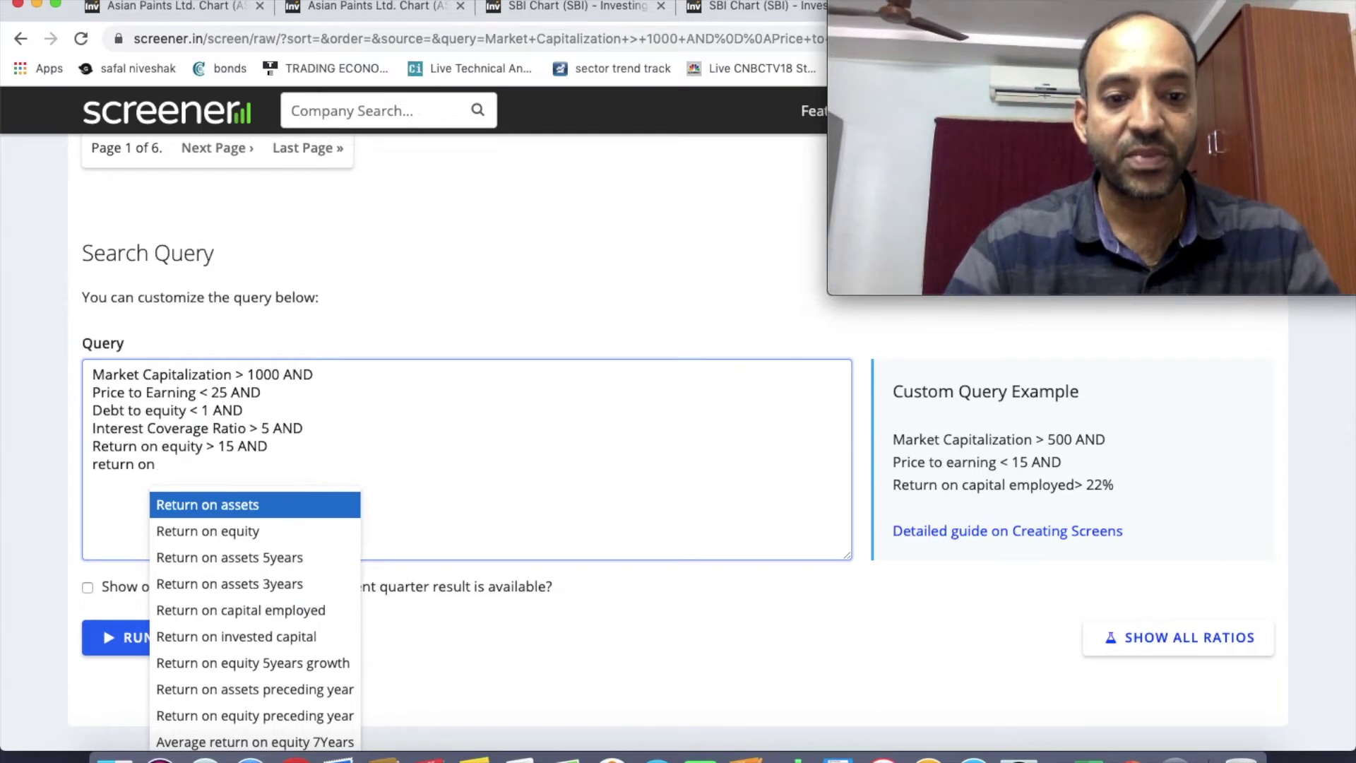
left_click(294, 606)
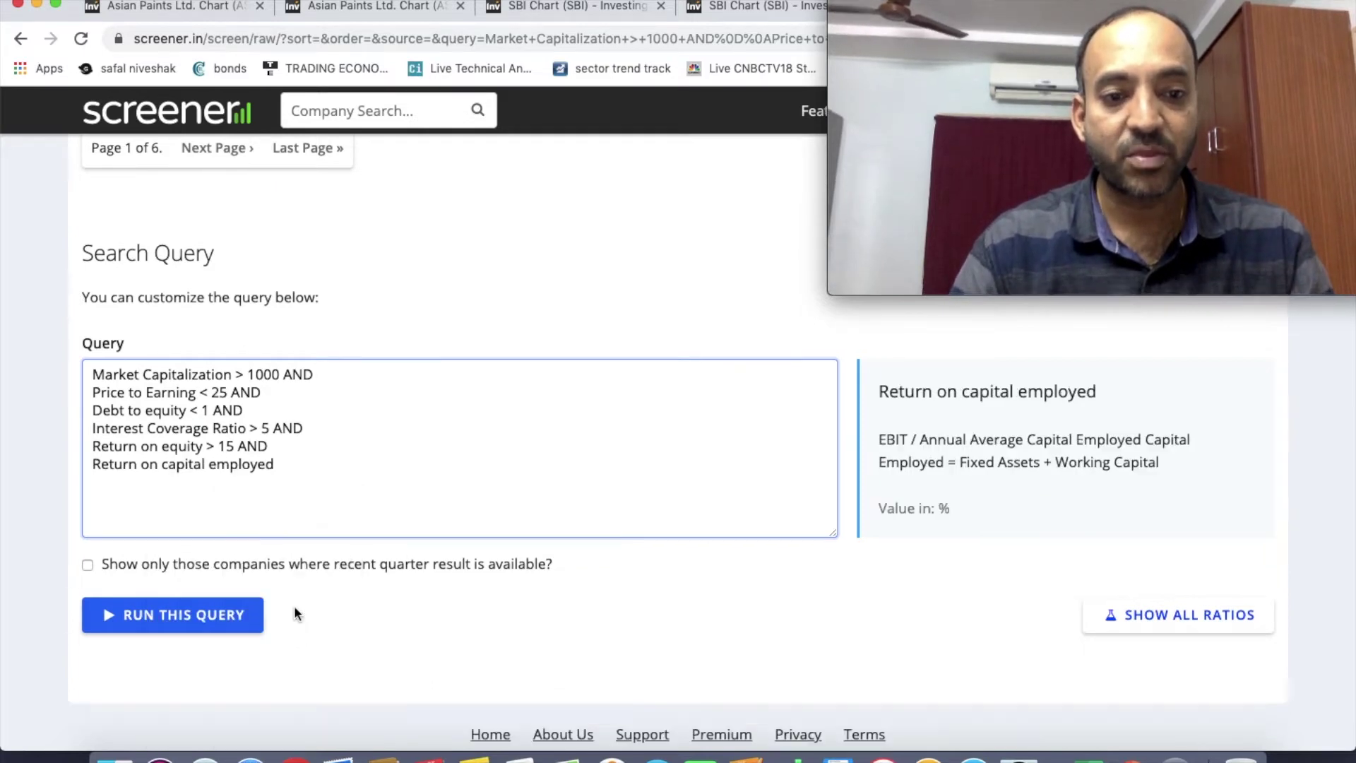
left_click(312, 470)
type("> 15")
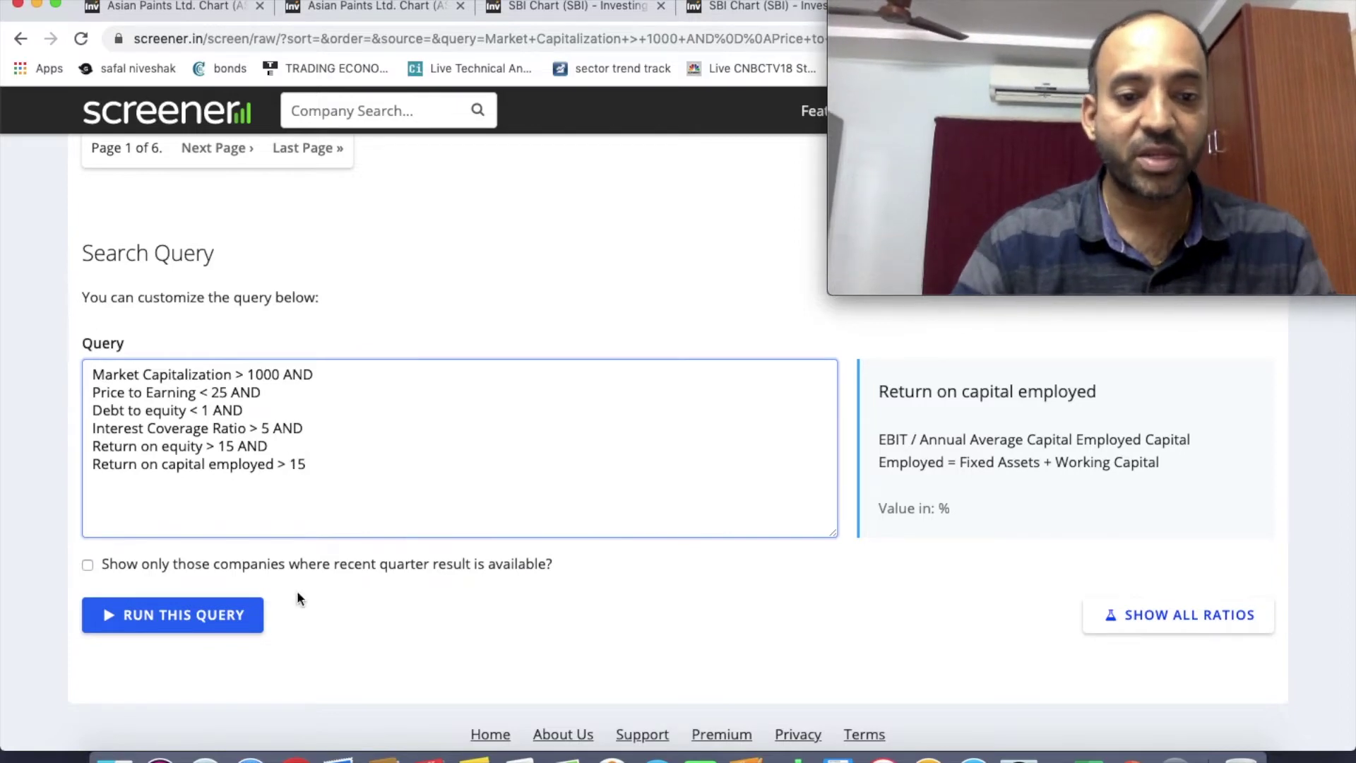
left_click(224, 630)
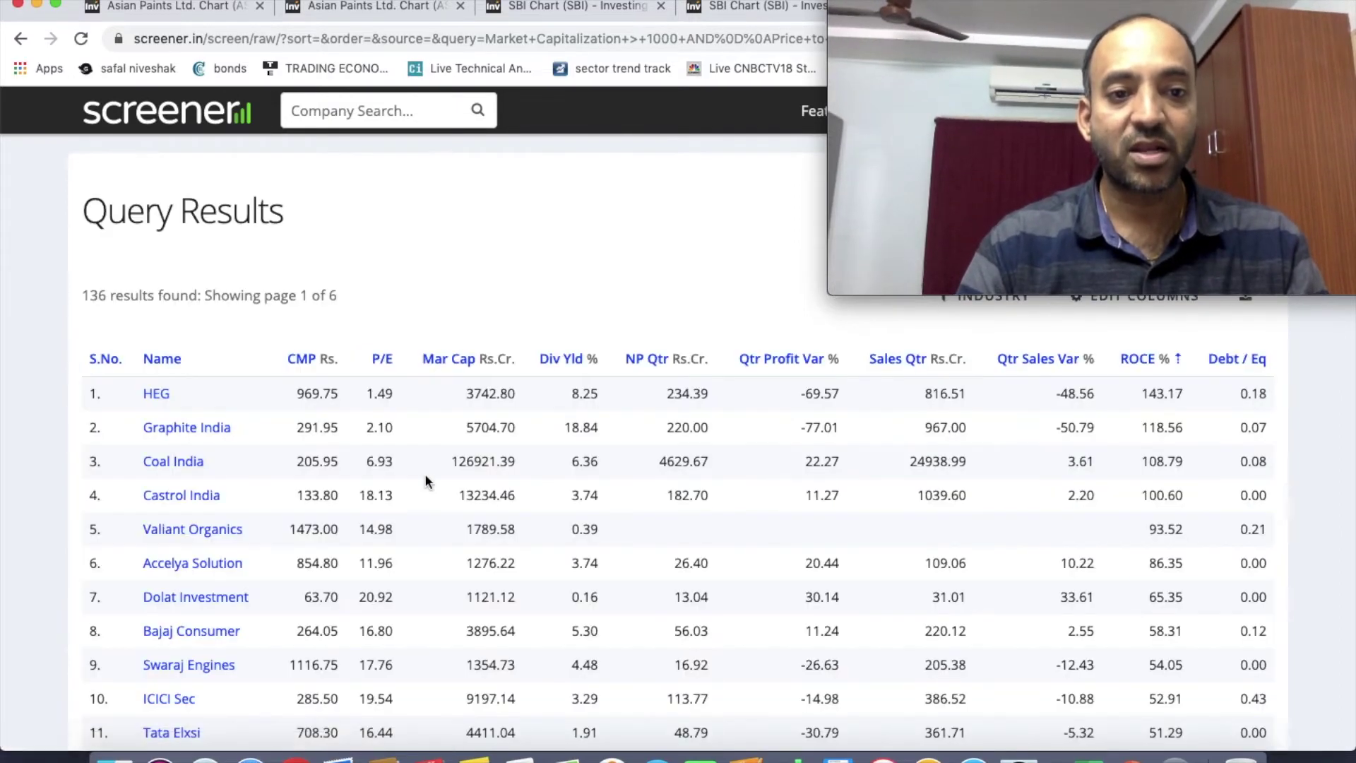
Add the AND condition Free cash flow 10years > 1000 as the query's seventh line and run it
scroll(425, 473, "down", 15)
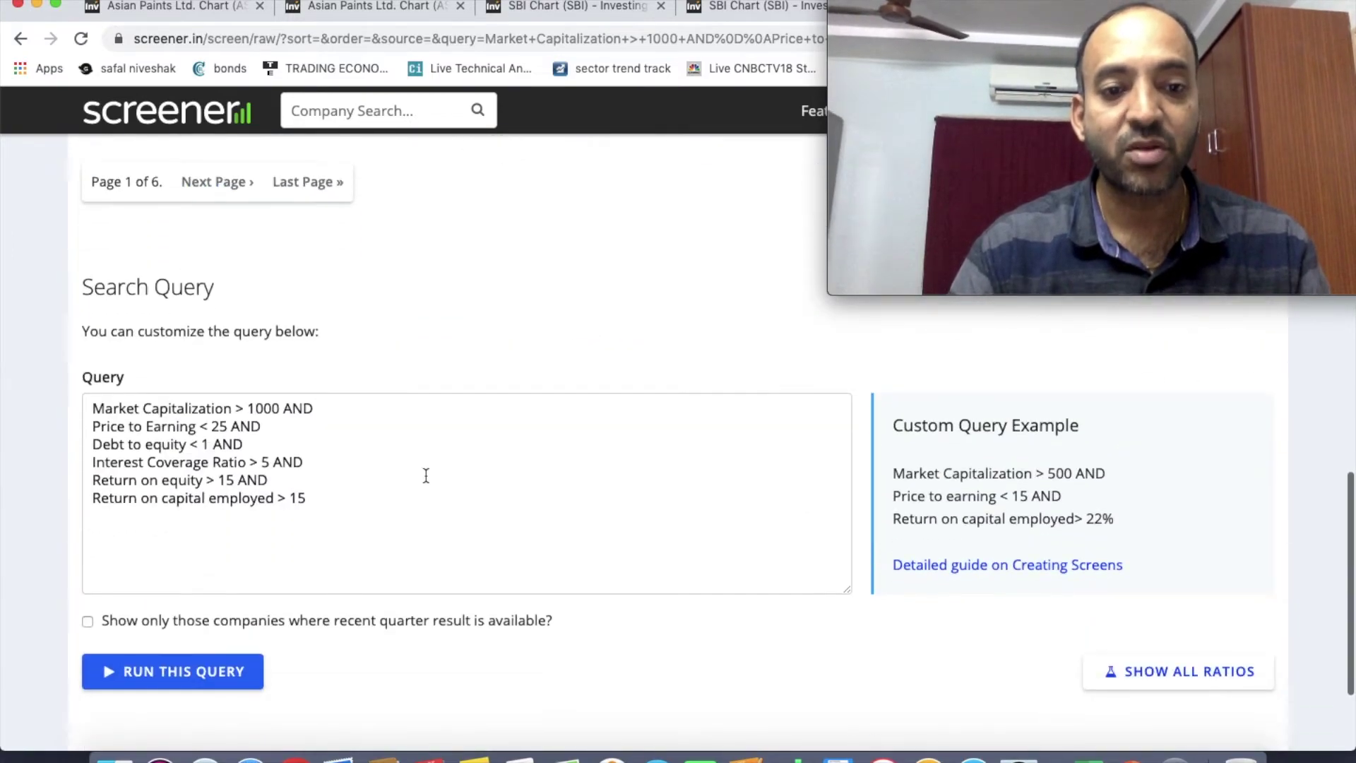
left_click(327, 496)
type("AND")
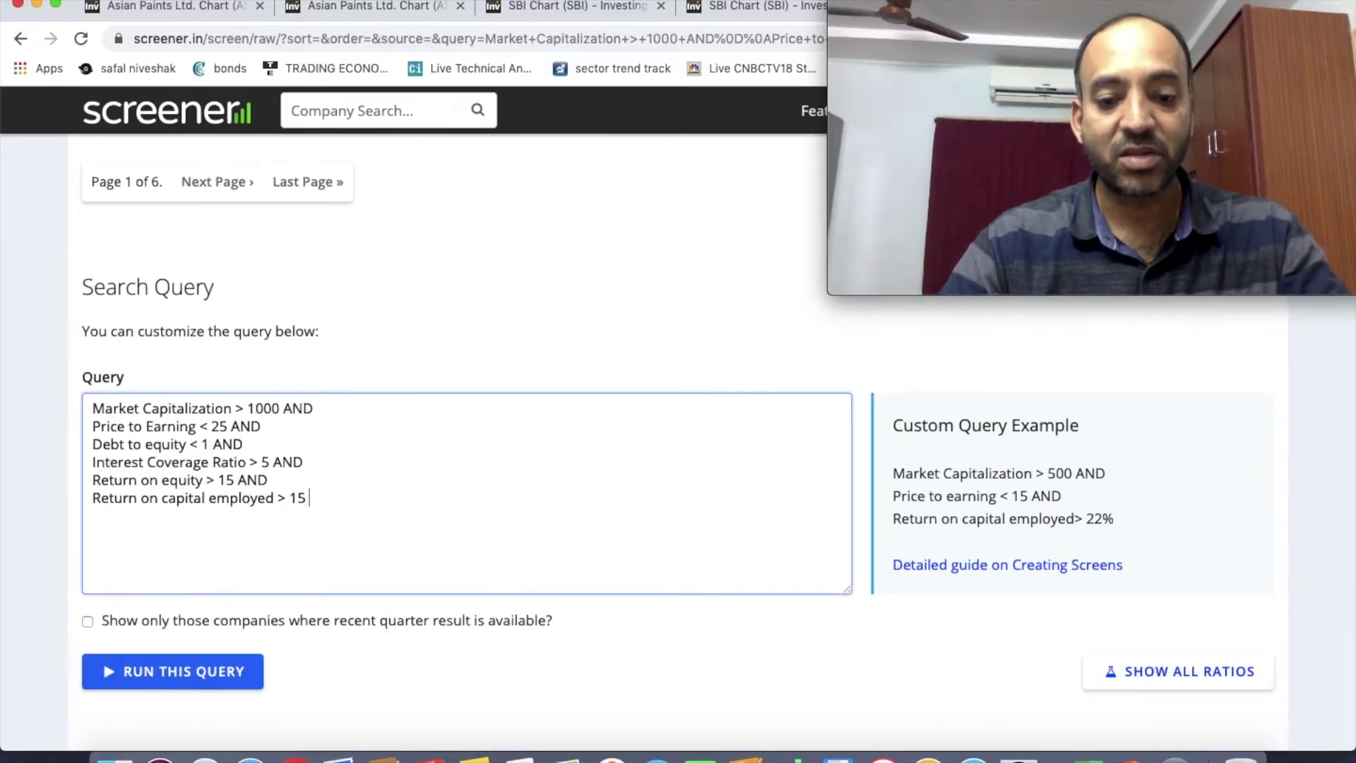
key("Return")
type("free")
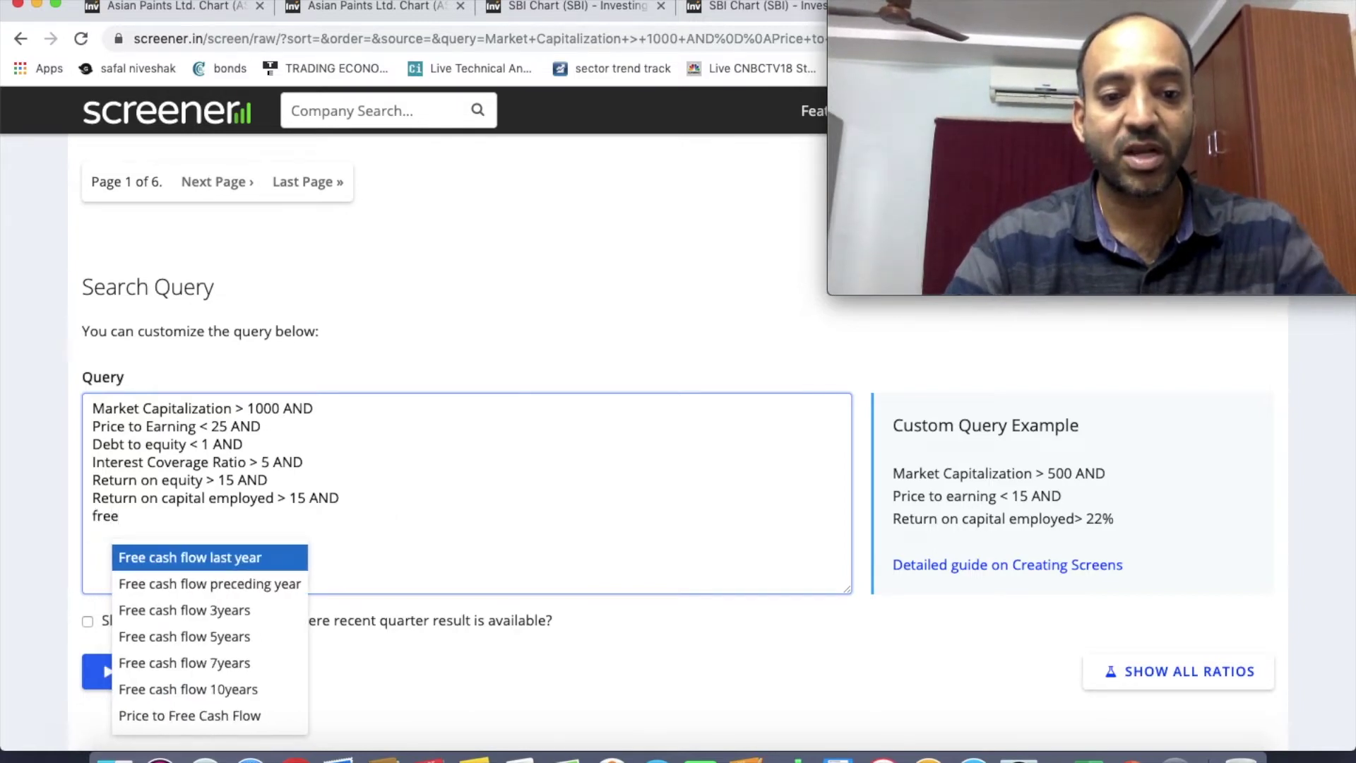
left_click(236, 689)
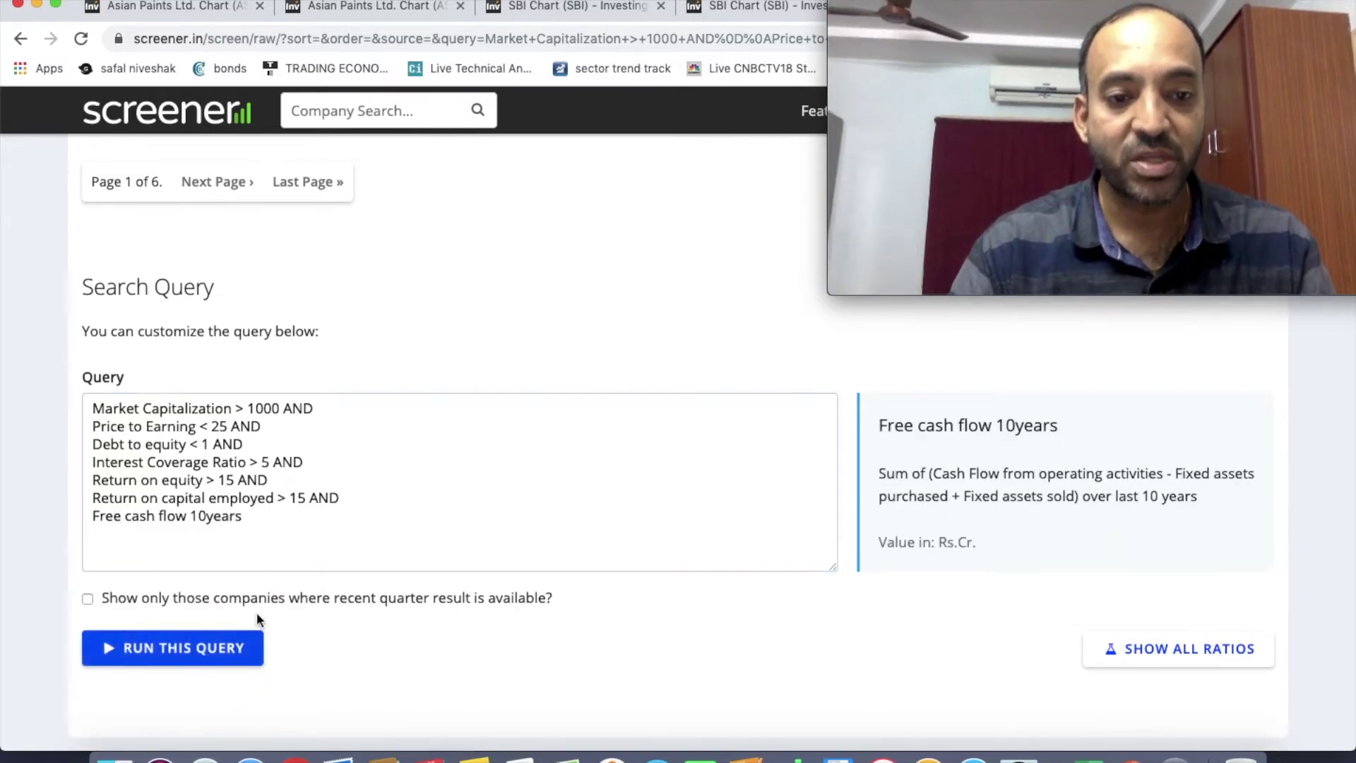
left_click(265, 525)
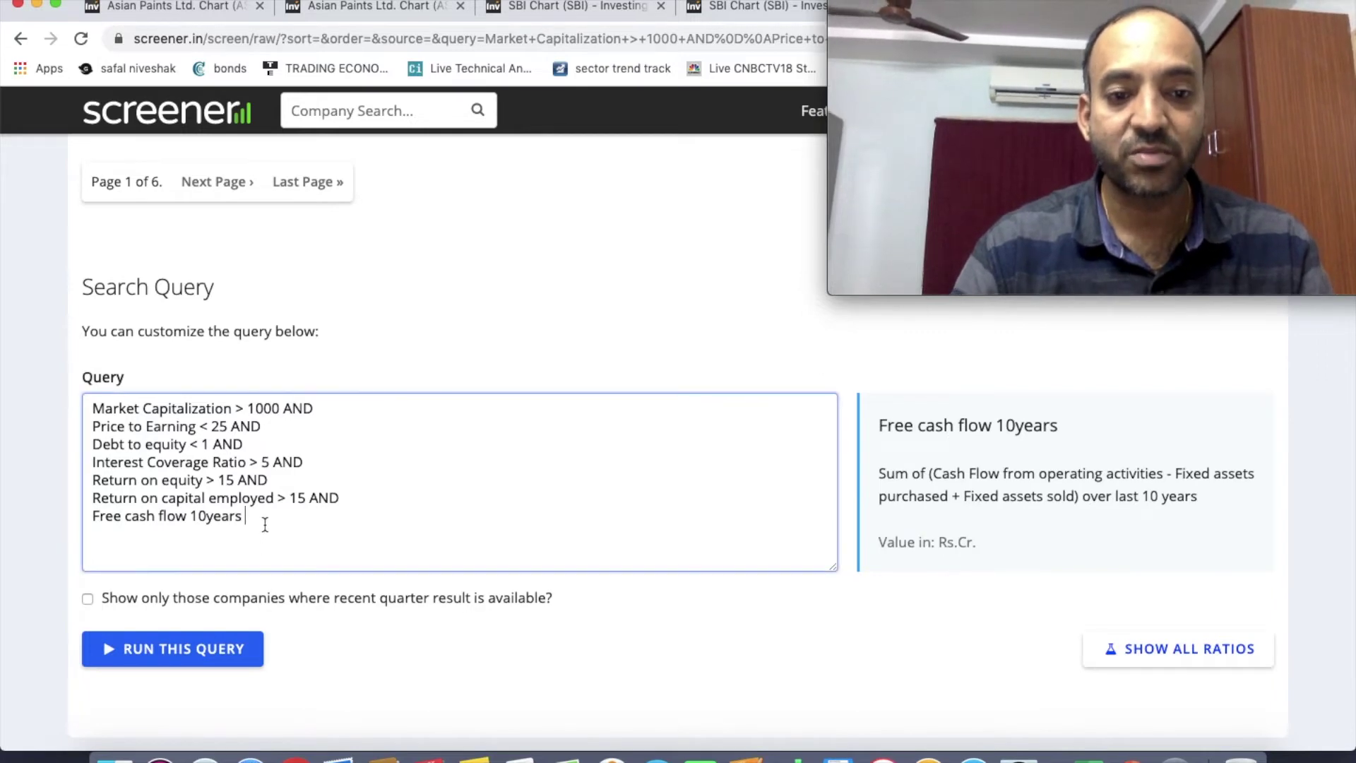
type("> 1")
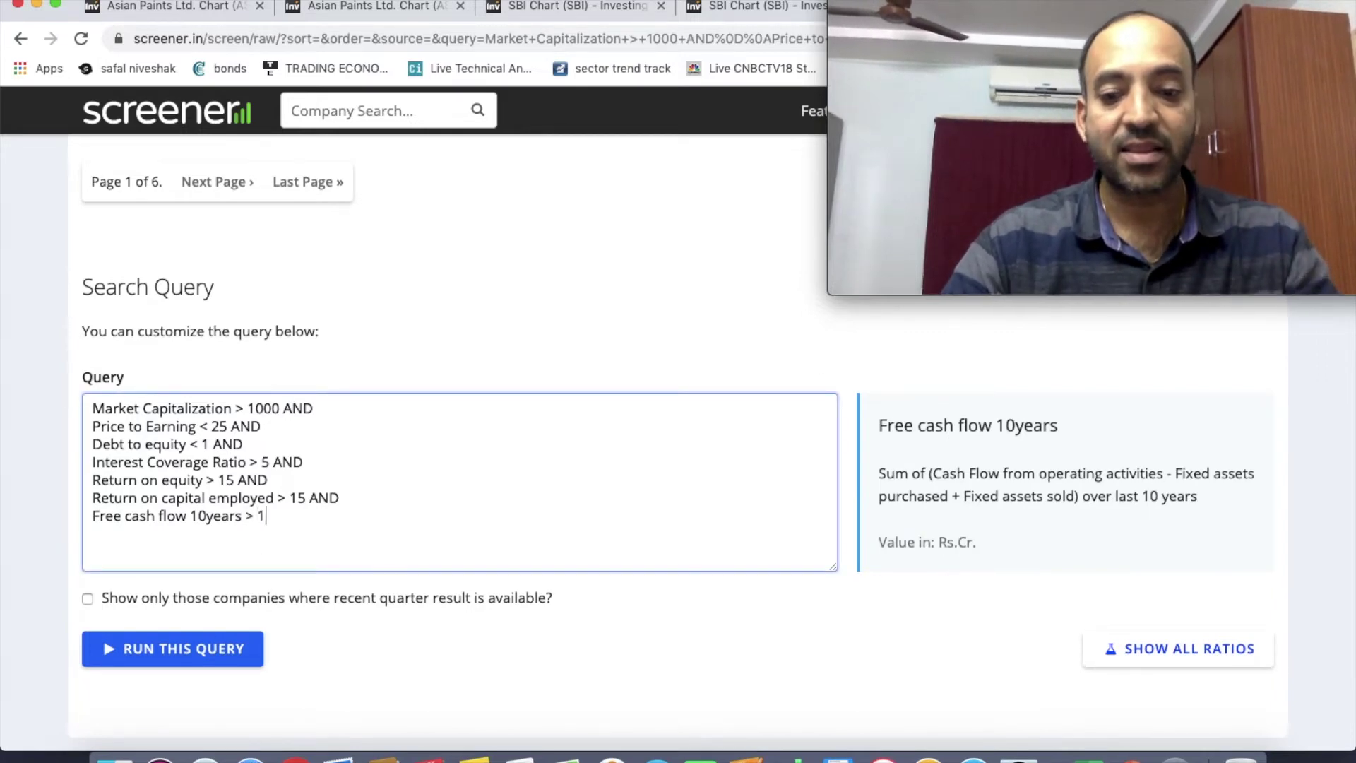
type("000")
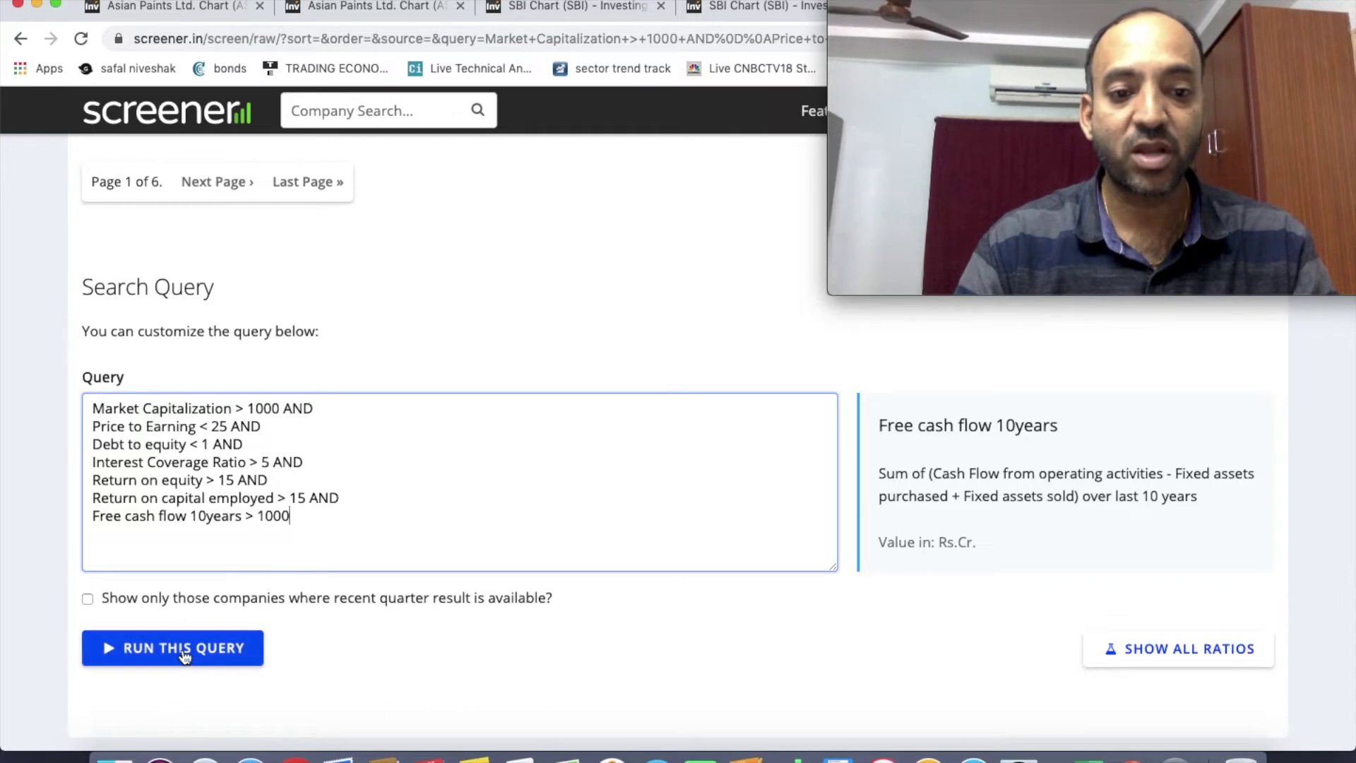
left_click(184, 648)
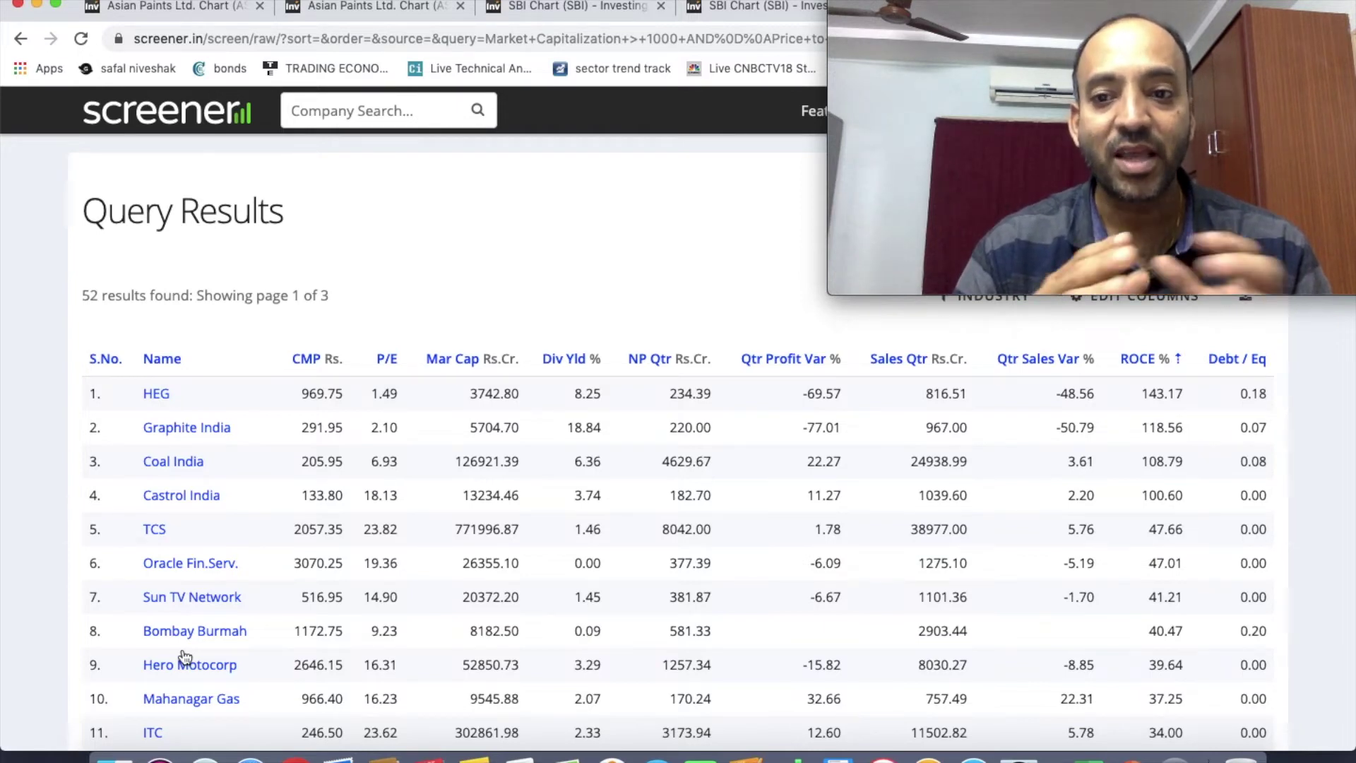
Raise the query's Free cash flow 10years threshold to 2000 and rerun the query
scroll(254, 629, "down", 12)
scroll(255, 634, "down", 1)
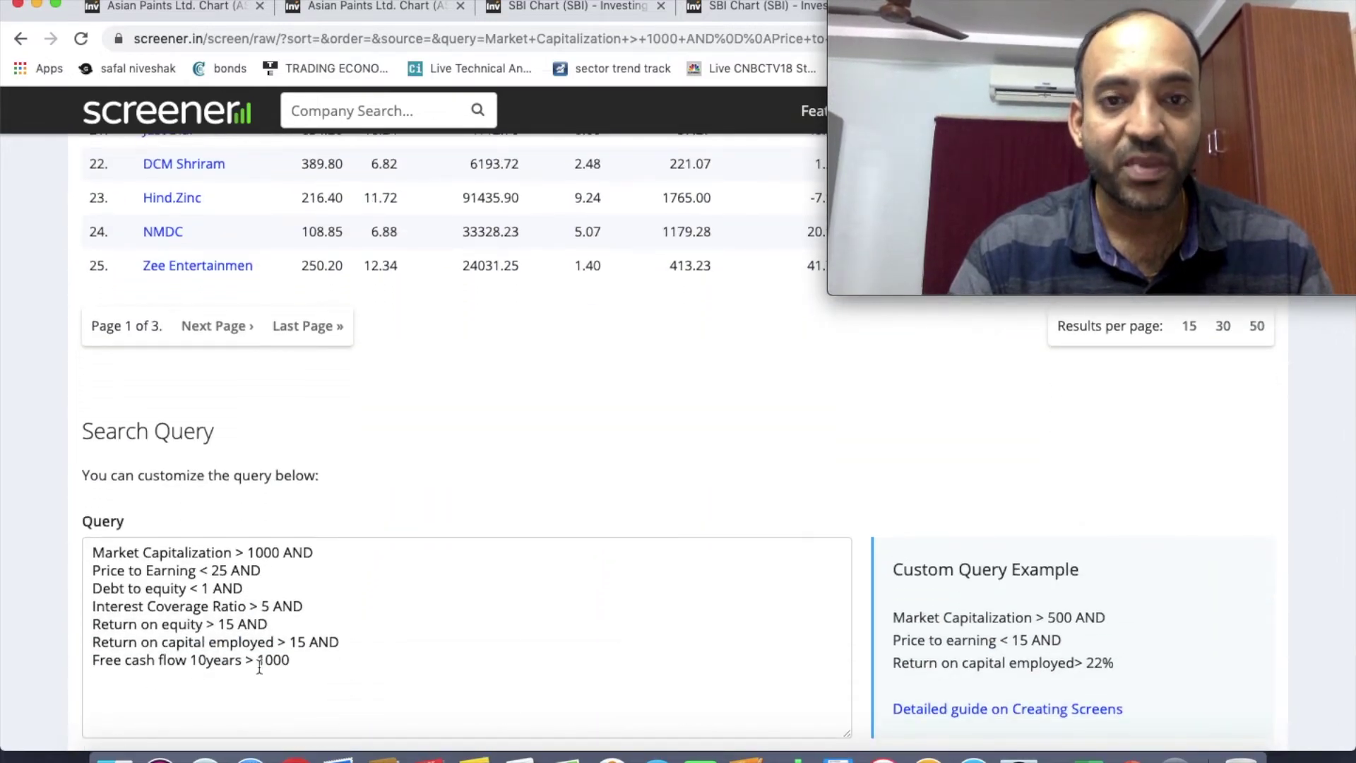
left_click(293, 660)
key("Left")
key("Left")
key("Left")
key("BackSpace")
type("2")
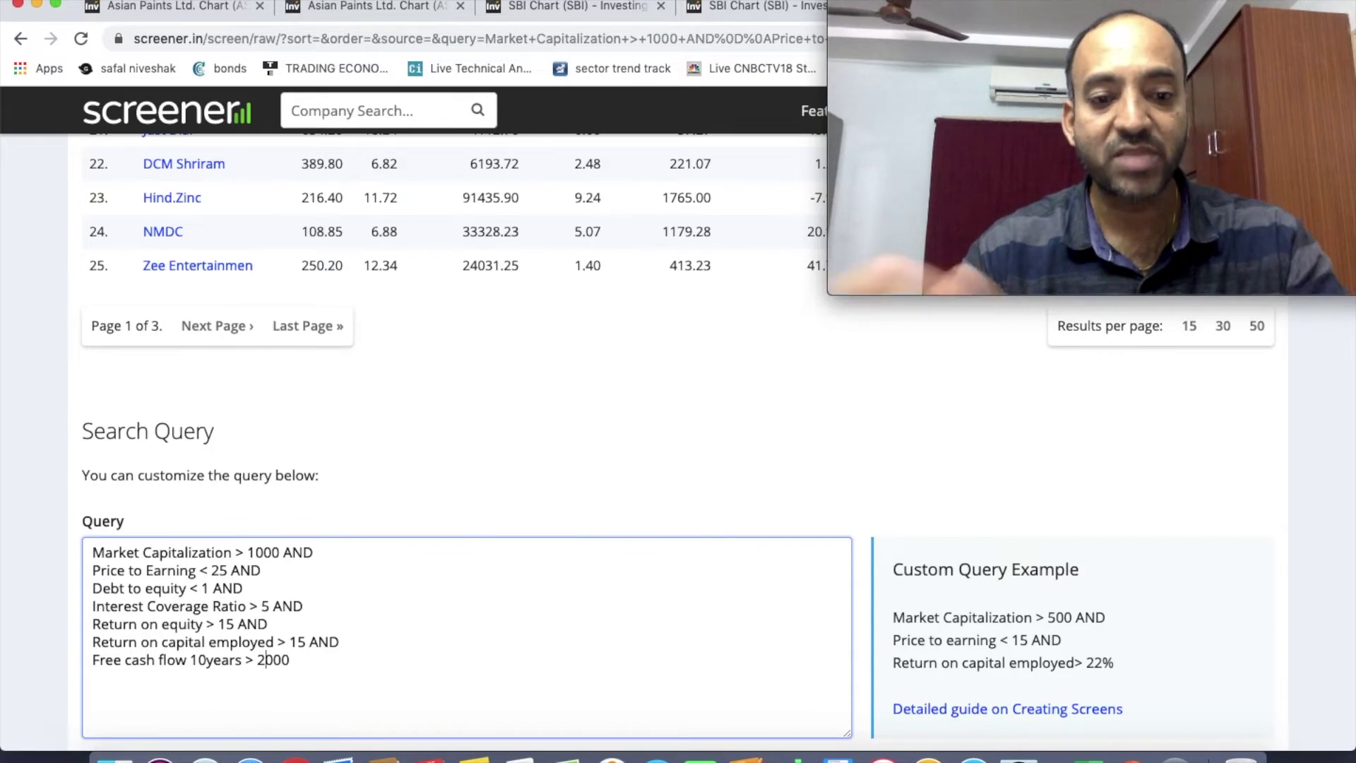
scroll(293, 687, "down", 3)
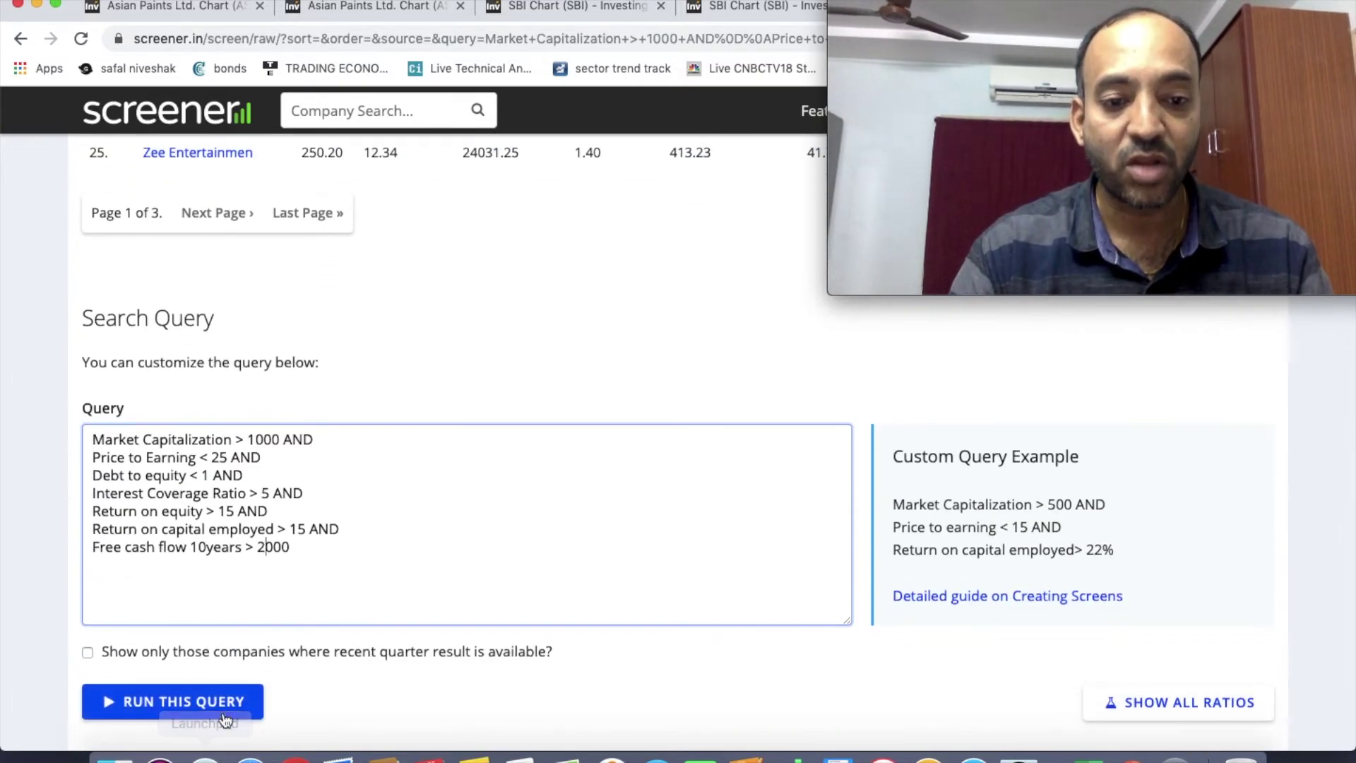
left_click(220, 711)
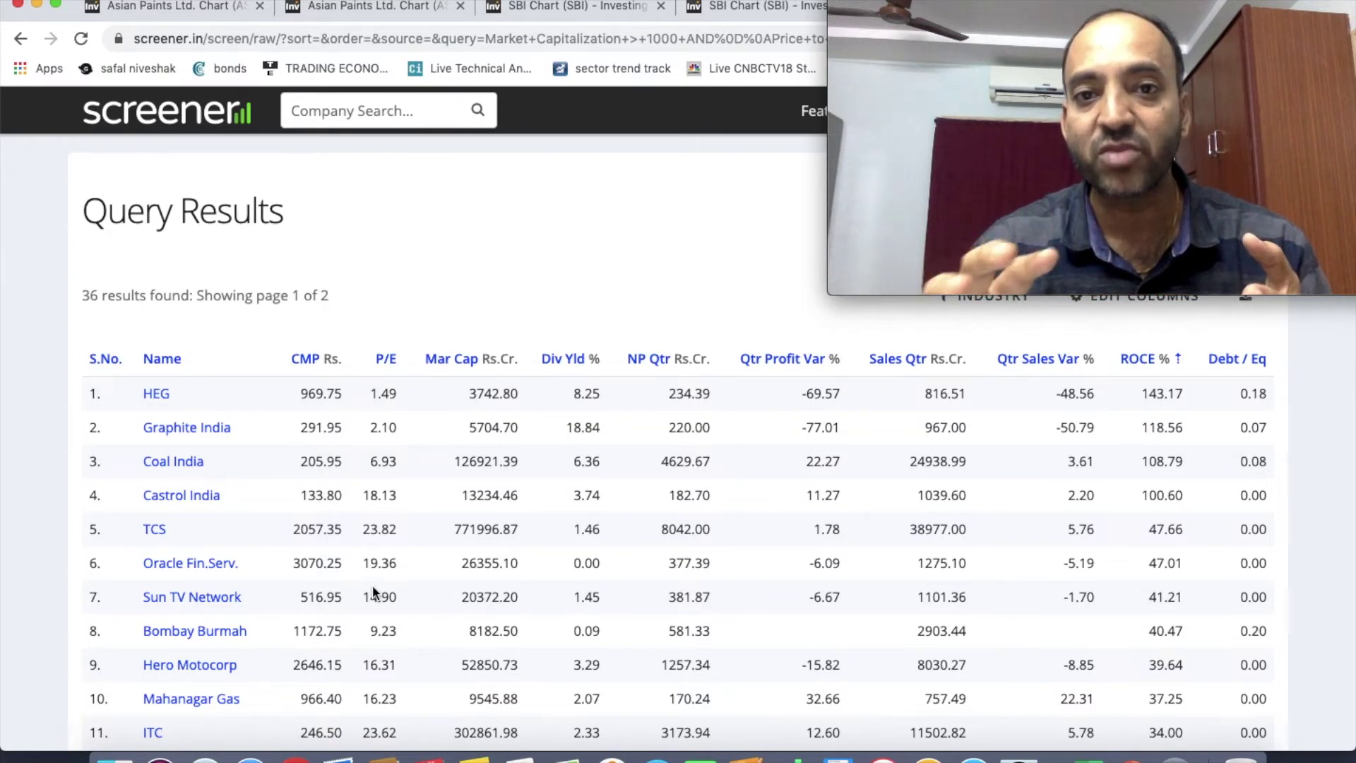
Add Unpledged promoter holding, without a threshold, as the query's eighth line joined with AND and run the query
scroll(373, 592, "down", 10)
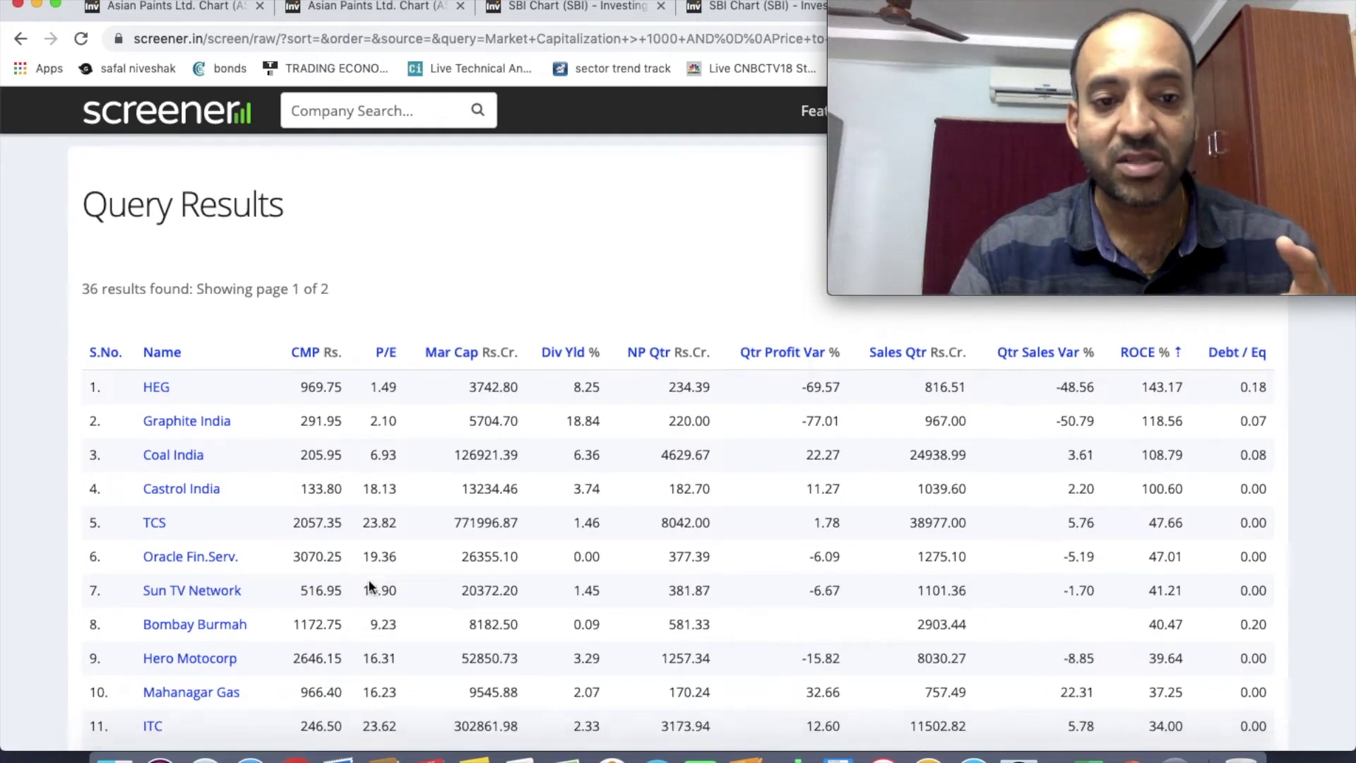
scroll(370, 580, "down", 4)
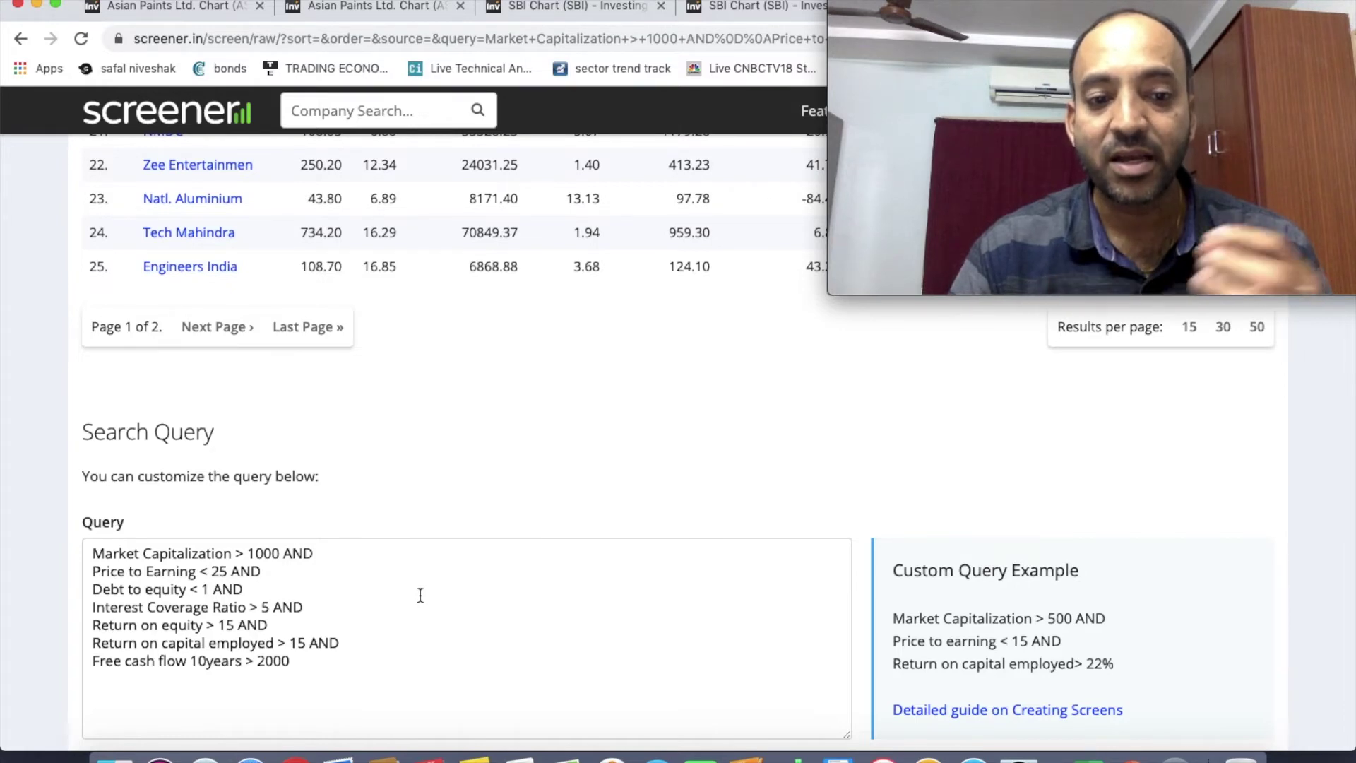
left_click(332, 660)
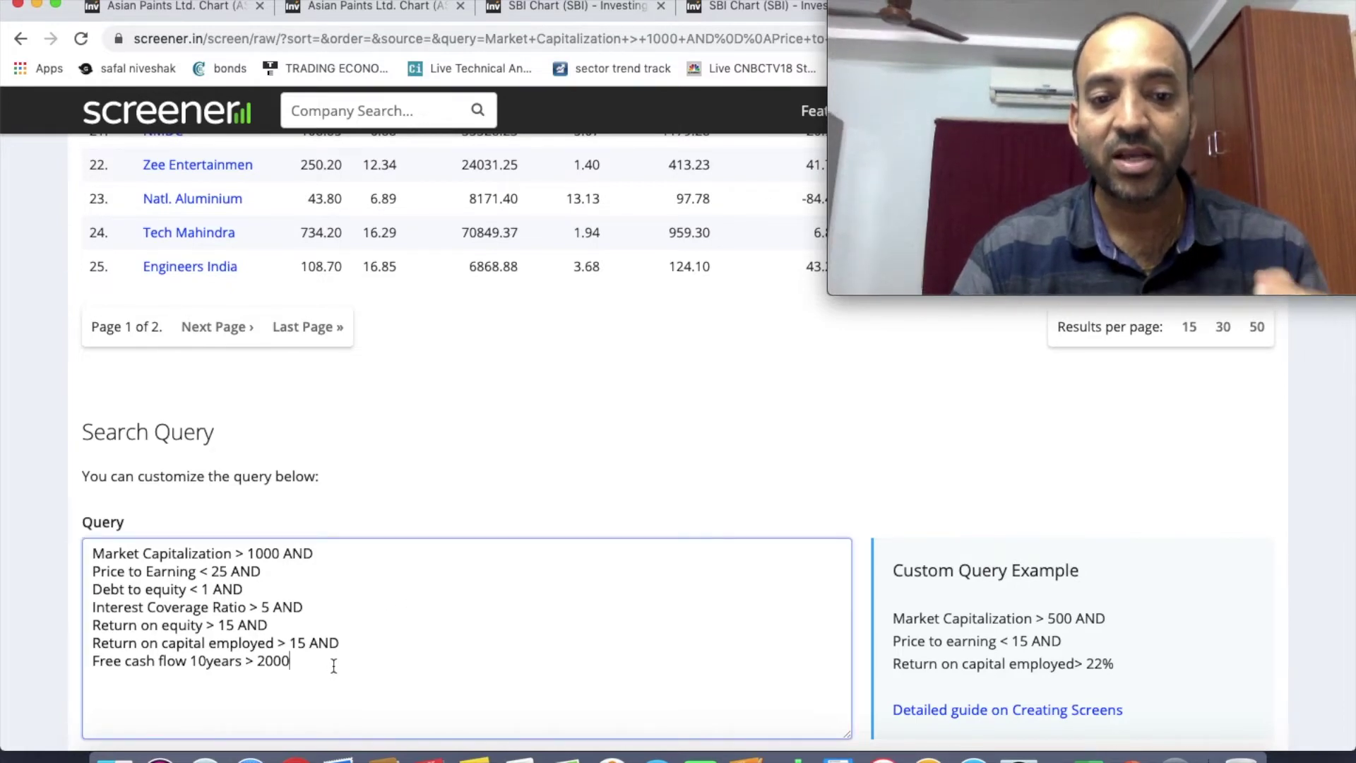
type("AND")
key("Return")
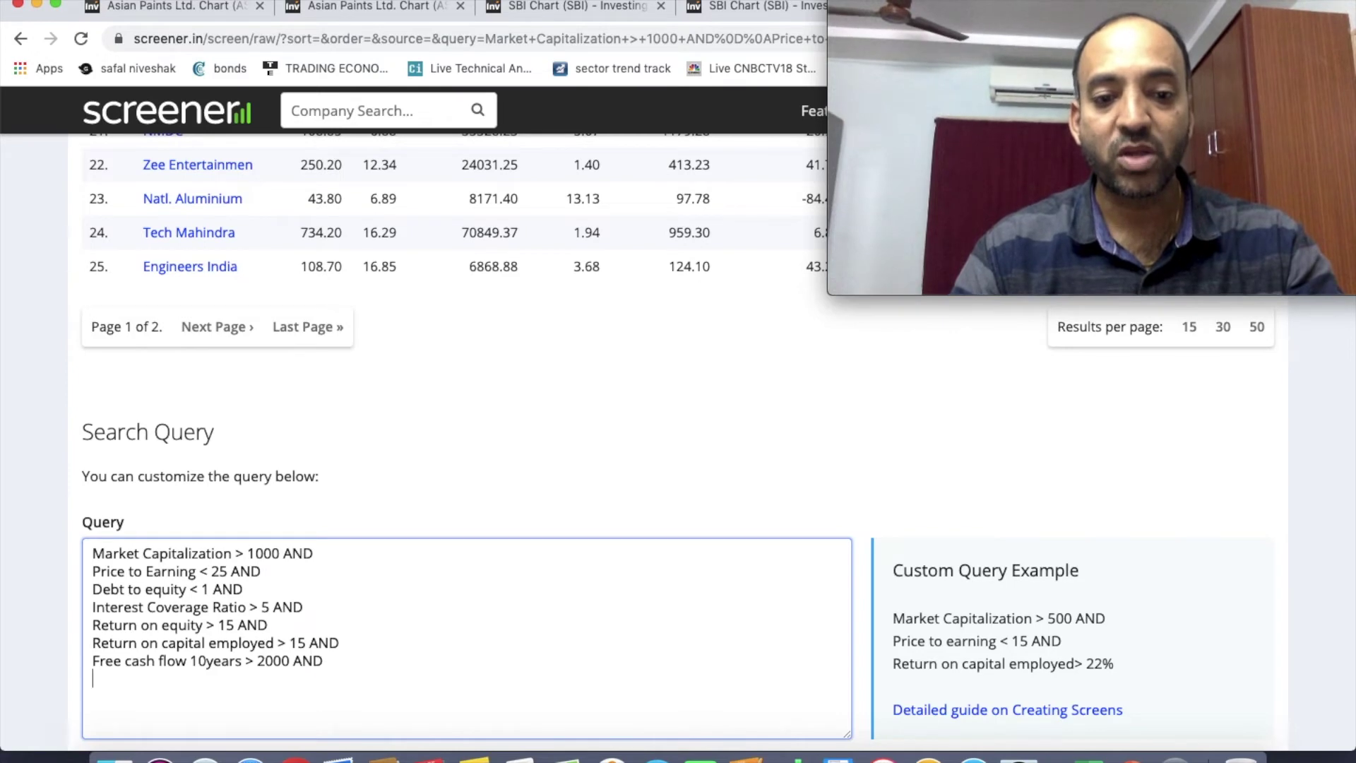
type("pl")
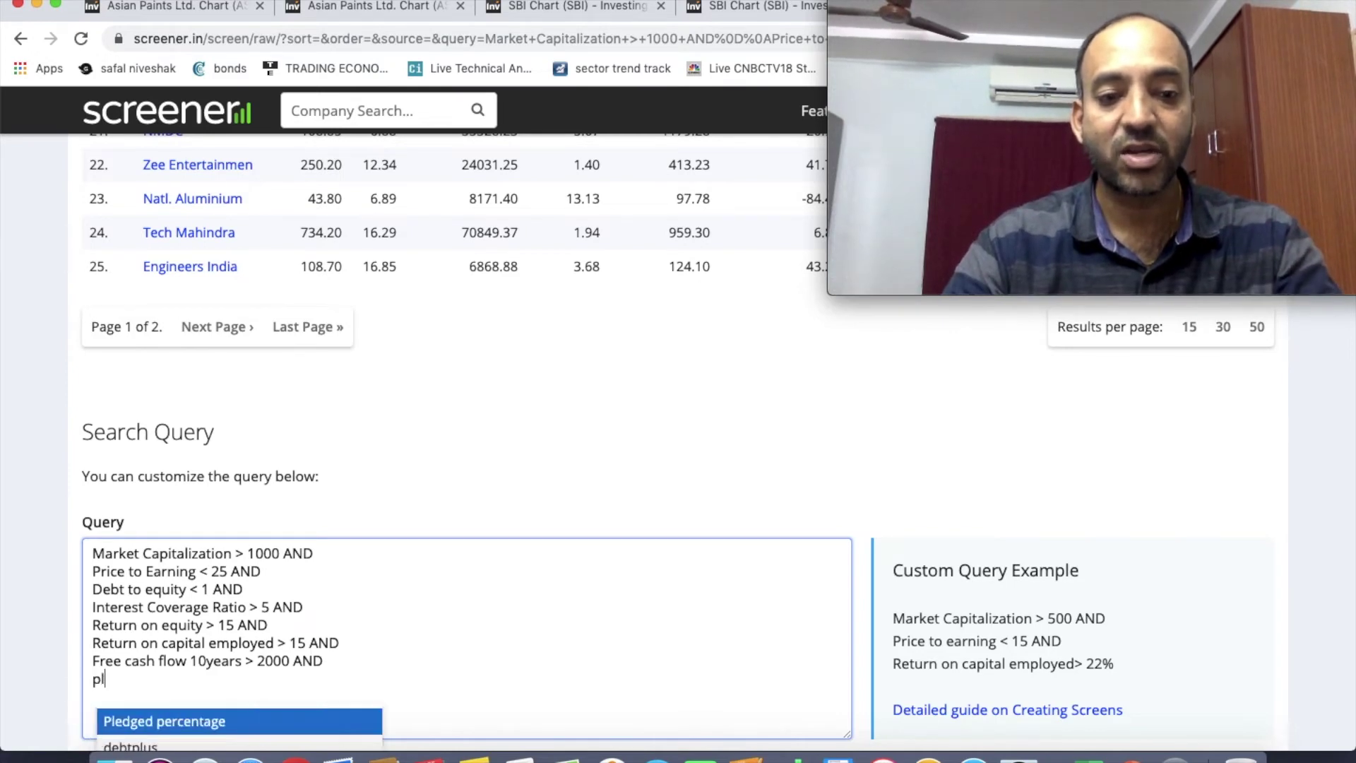
scroll(339, 707, "down", 3)
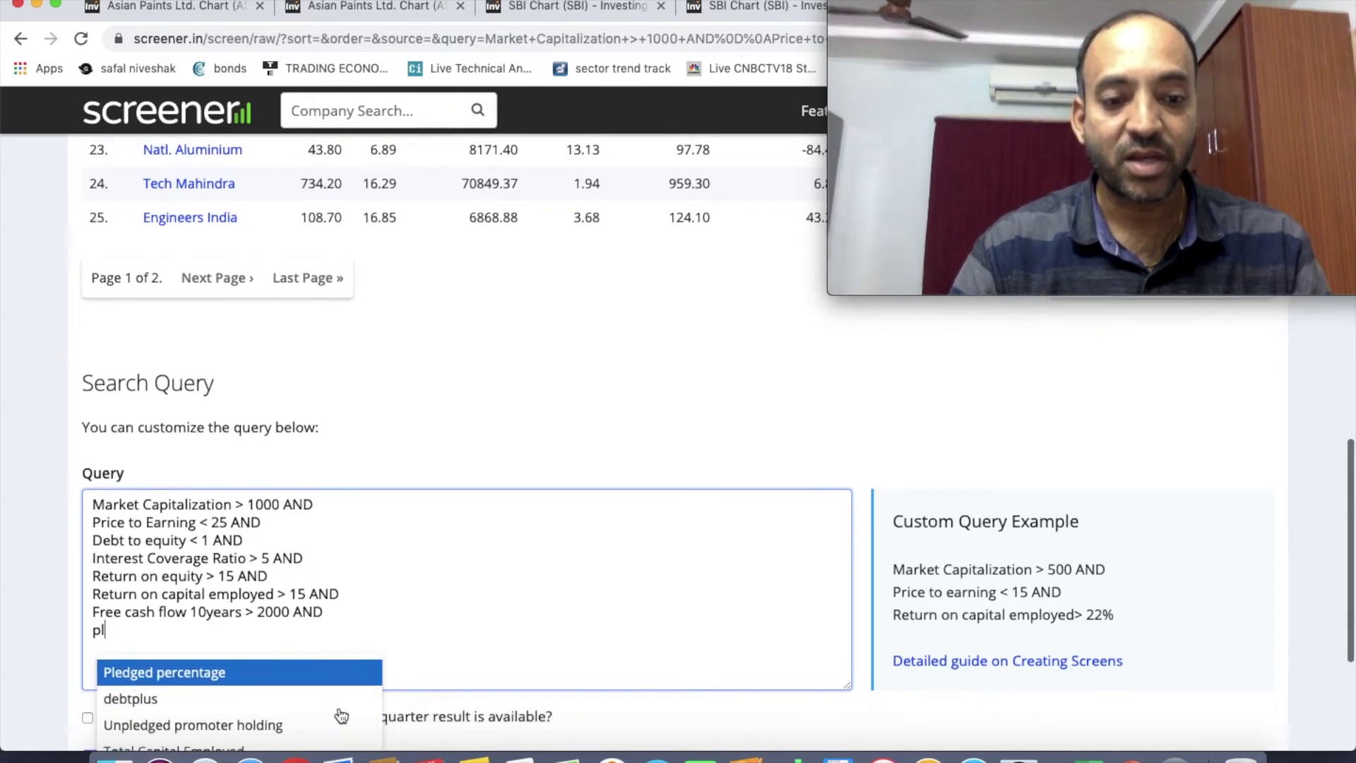
left_click(266, 675)
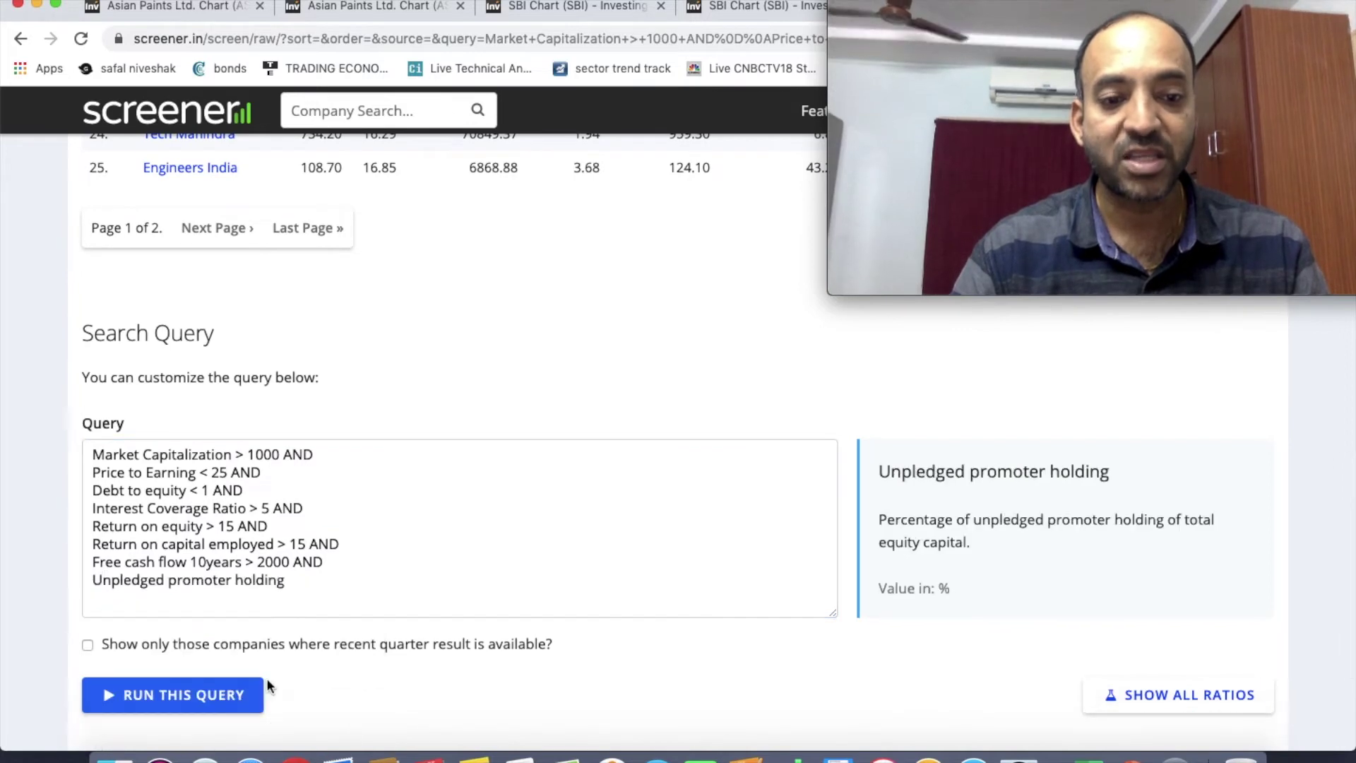
left_click(217, 702)
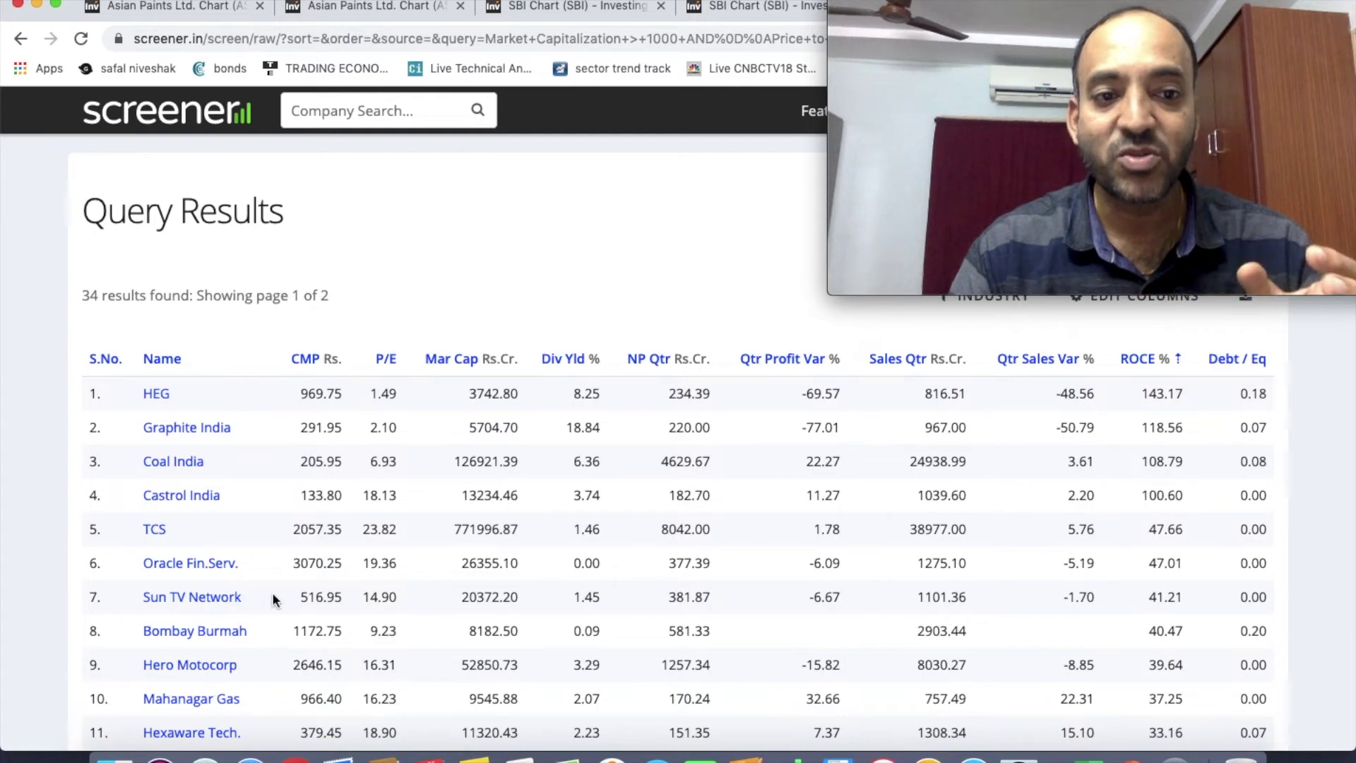
Raise the query's Market Capitalization threshold to 2000 and rerun the query
scroll(274, 601, "down", 3)
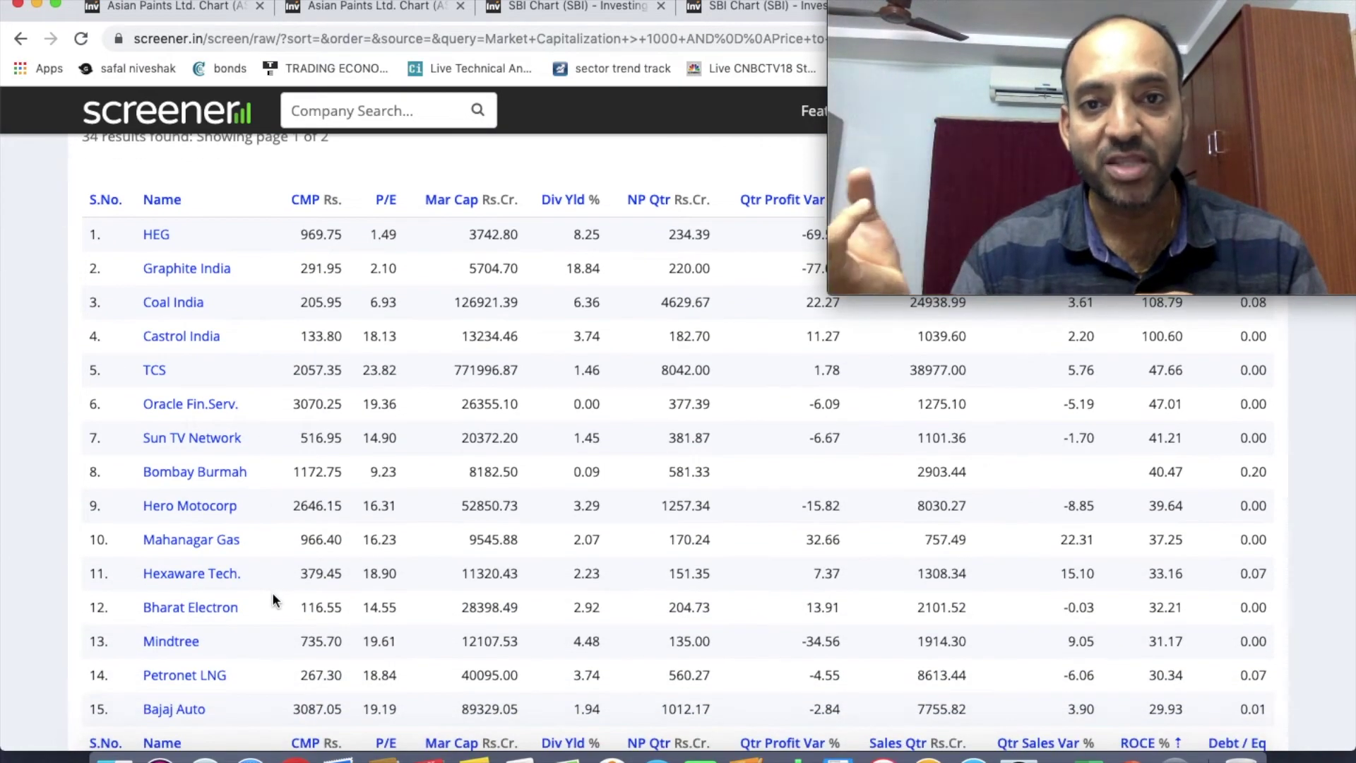
scroll(274, 599, "down", 15)
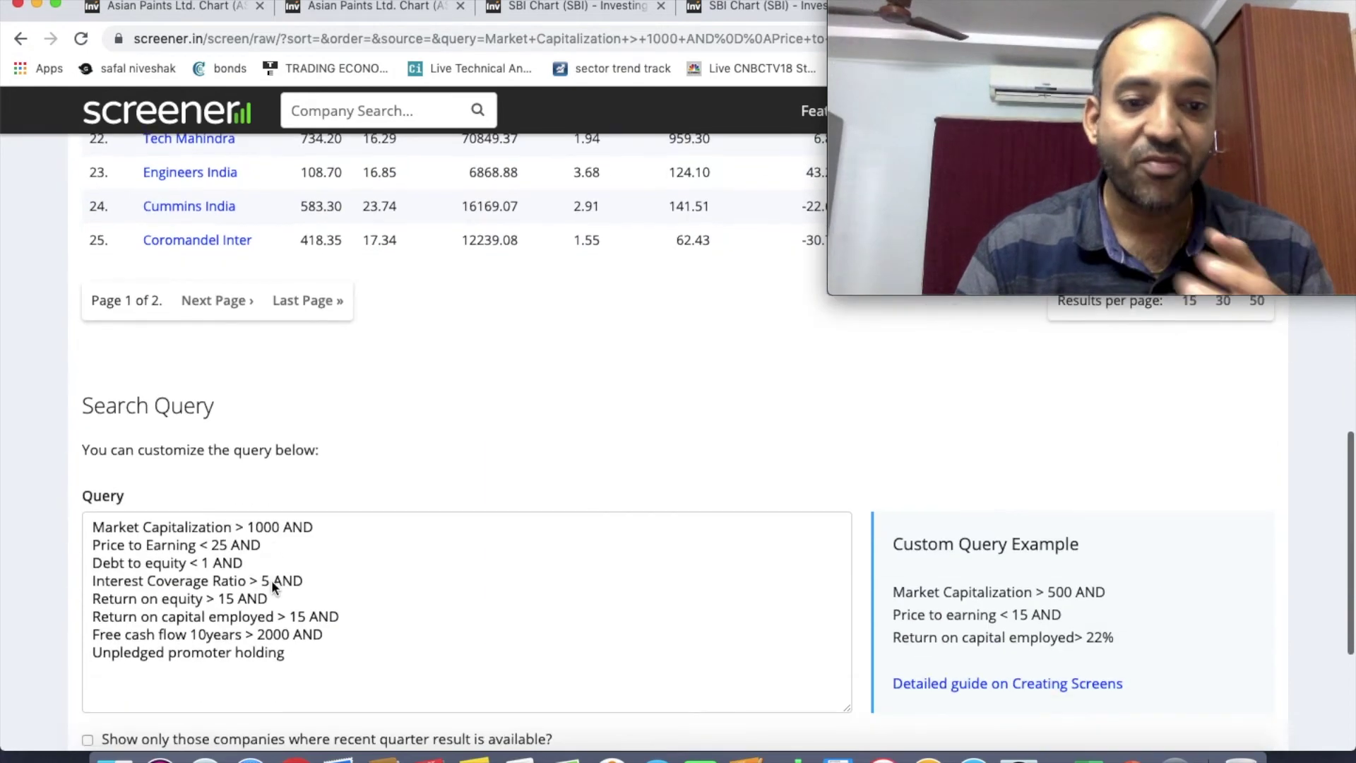
left_click(257, 527)
key("BackSpace")
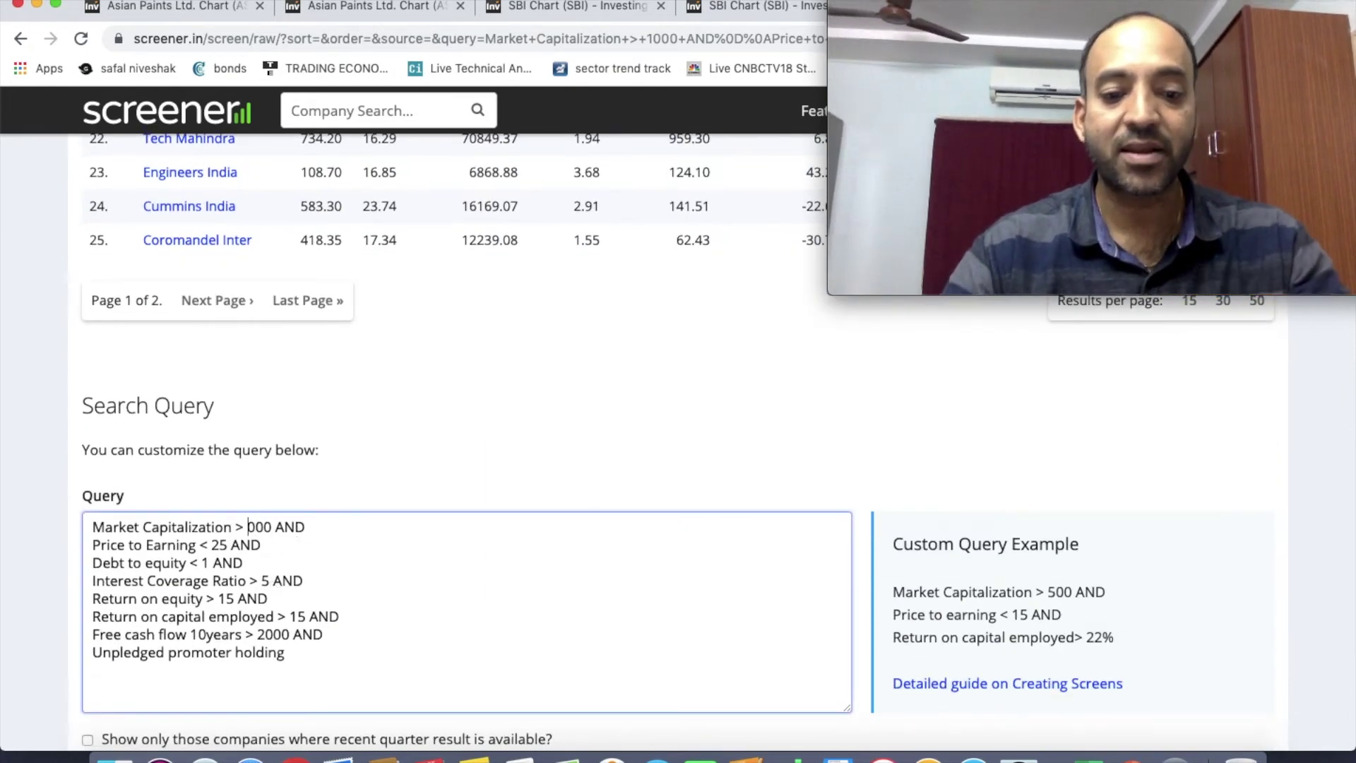
type("2")
scroll(463, 576, "down", 3)
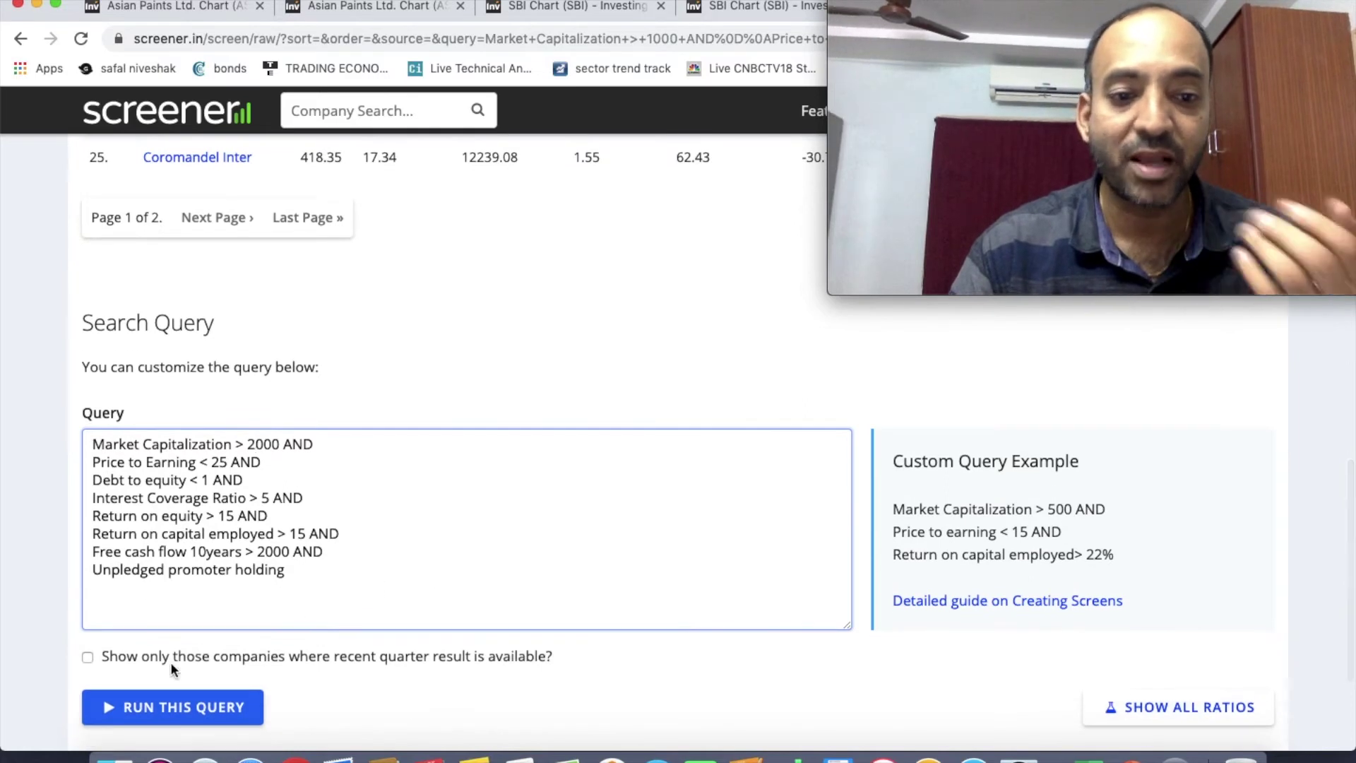
left_click(192, 712)
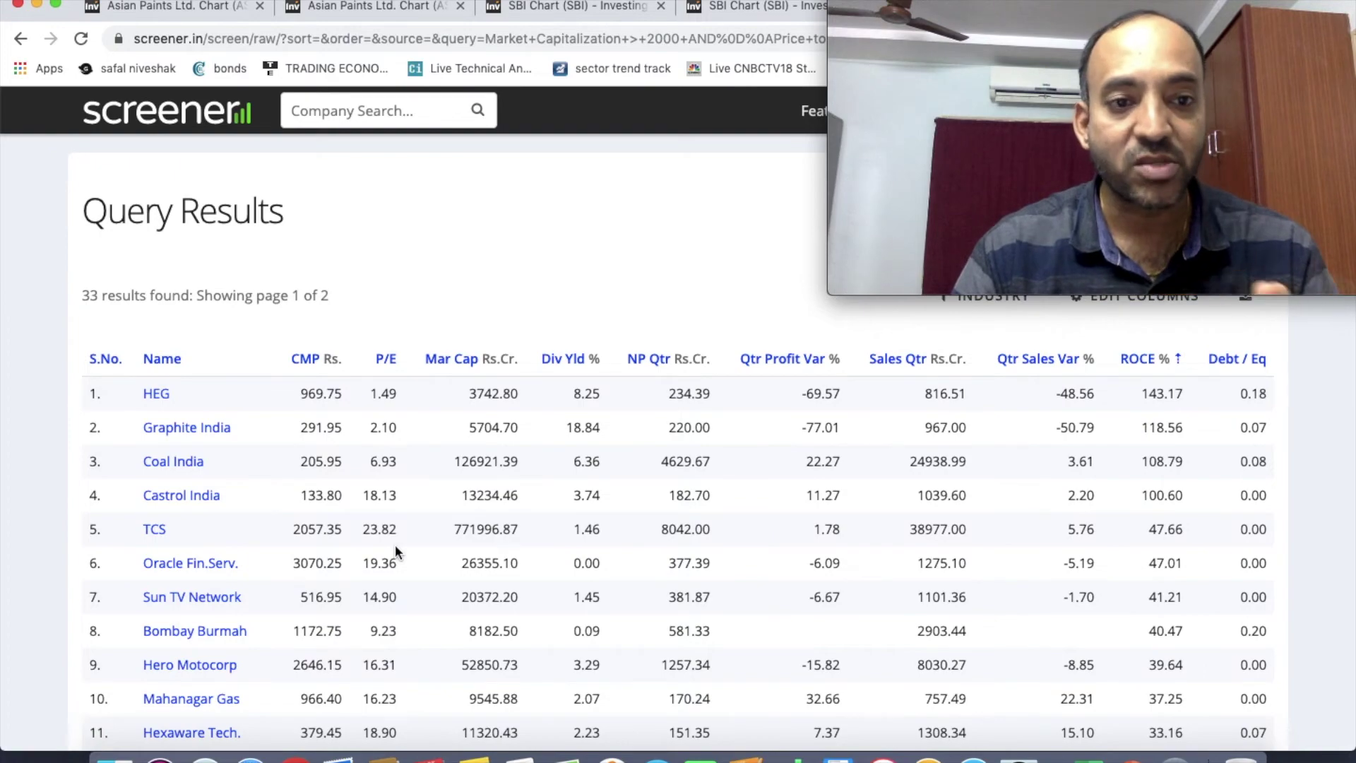
Raise the Market Capitalization threshold on the query's first line to 4000 and run it again
scroll(396, 544, "down", 13)
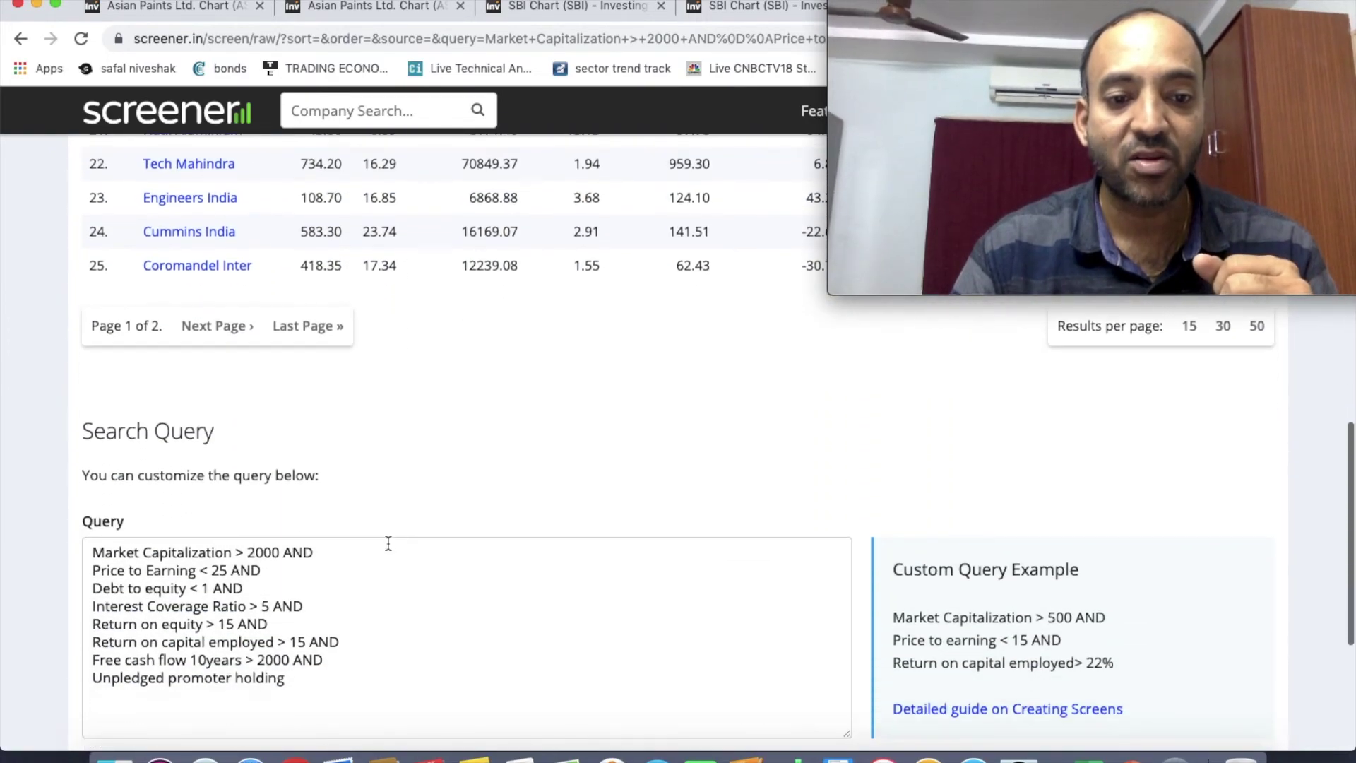
left_click(255, 552)
key("BackSpace")
type("4")
scroll(396, 494, "down", 3)
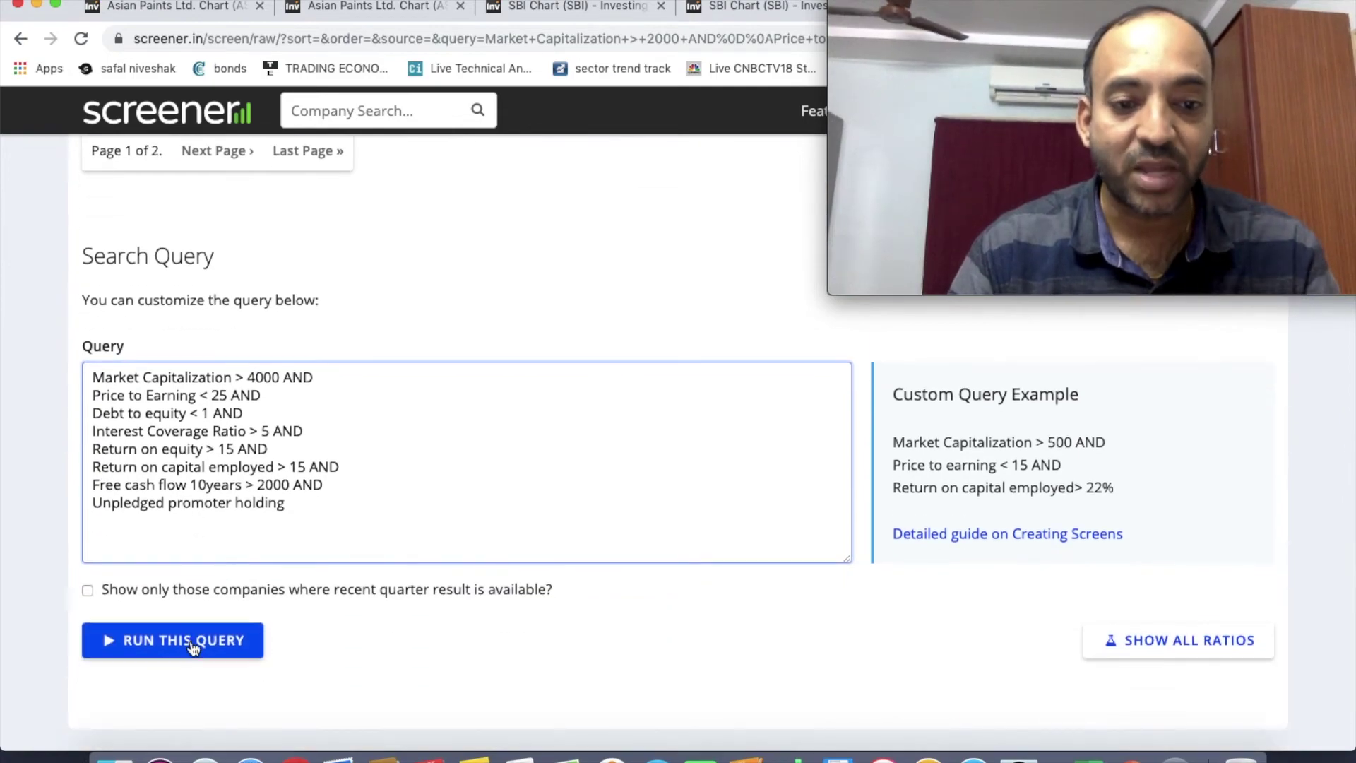
left_click(193, 645)
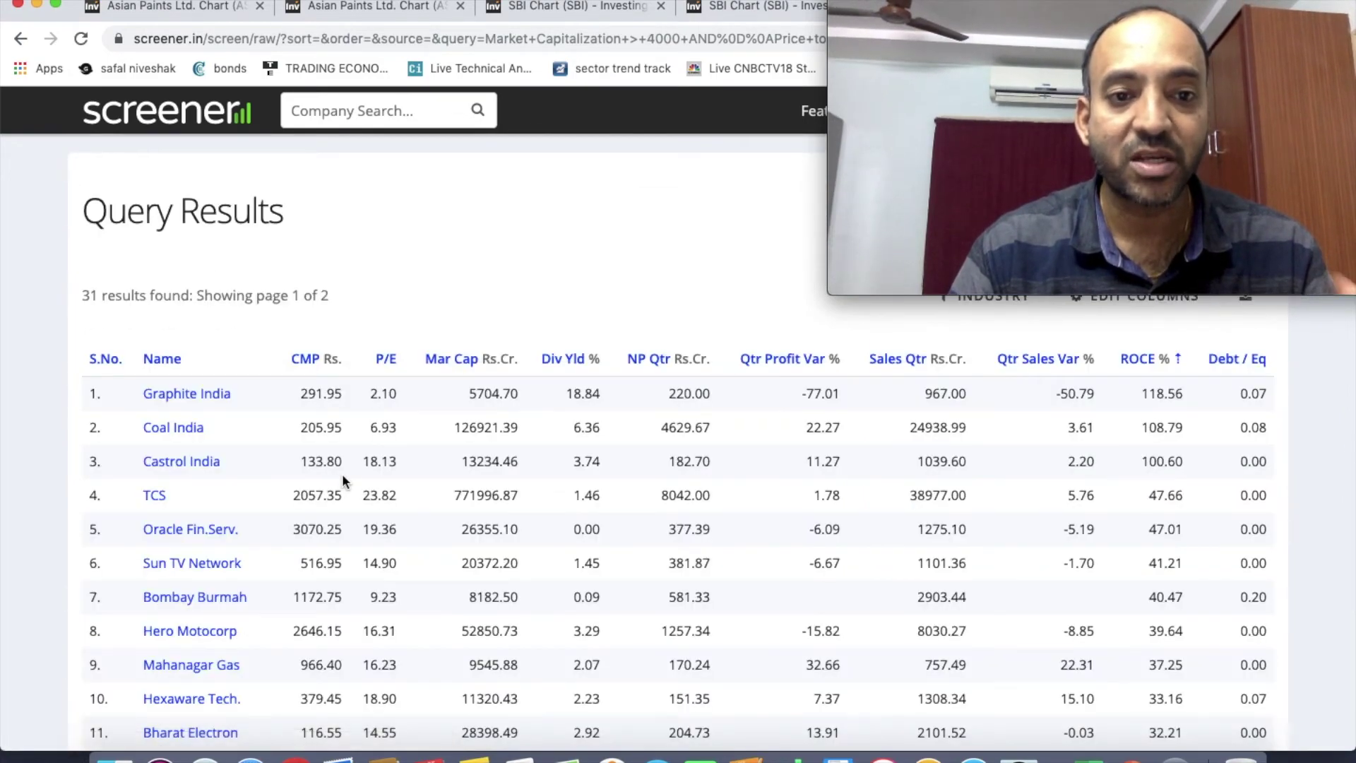
Set the Market Capitalization threshold in the query to 8000, rerun it and look through the resulting companies
scroll(342, 473, "down", 10)
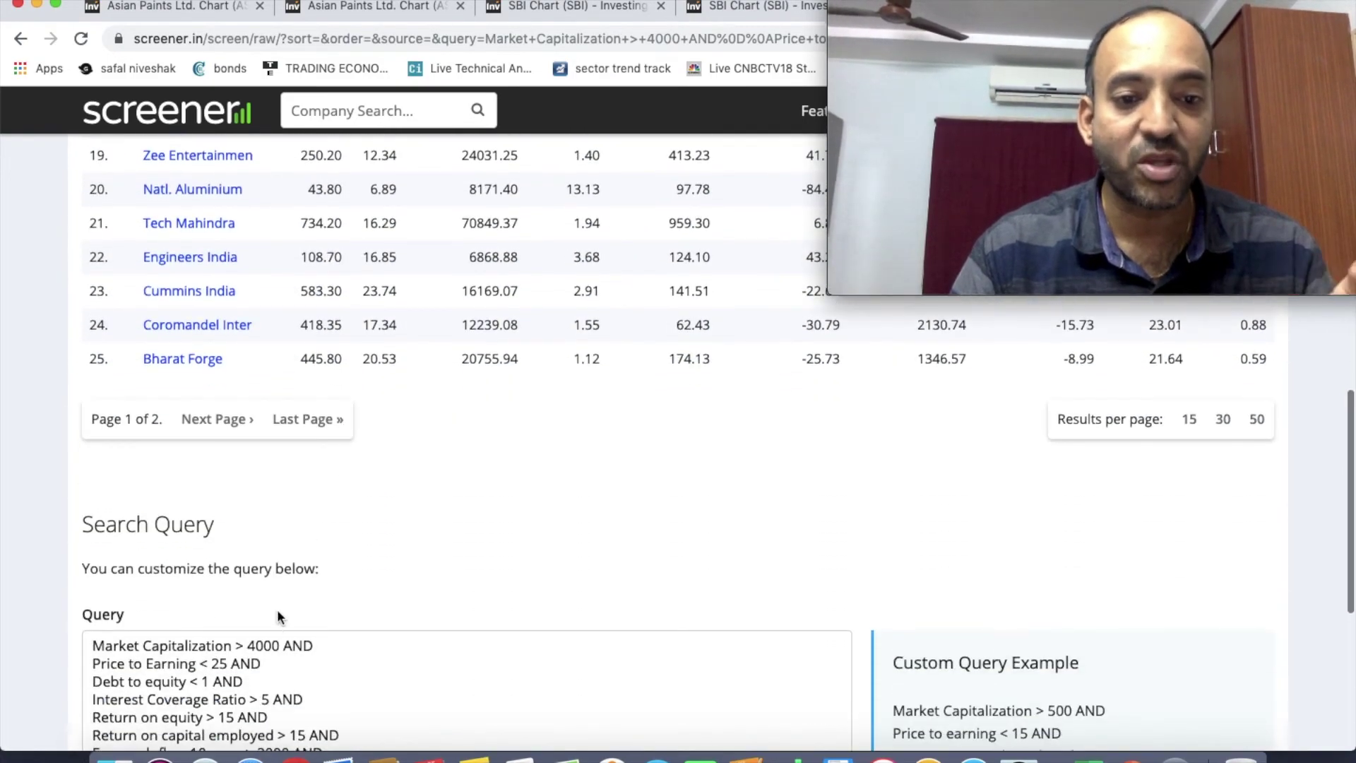
left_click(258, 644)
key("BackSpace")
type("8")
scroll(215, 657, "down", 4)
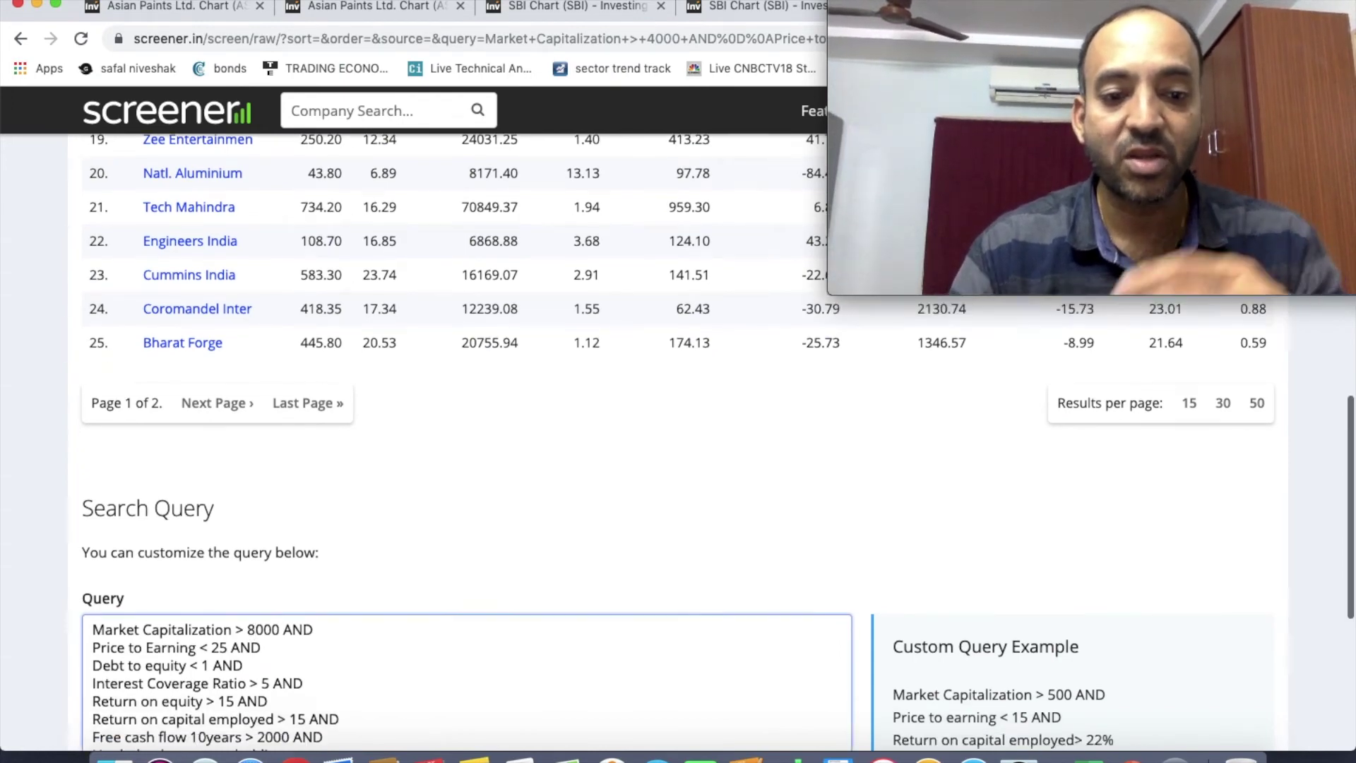
left_click(214, 651)
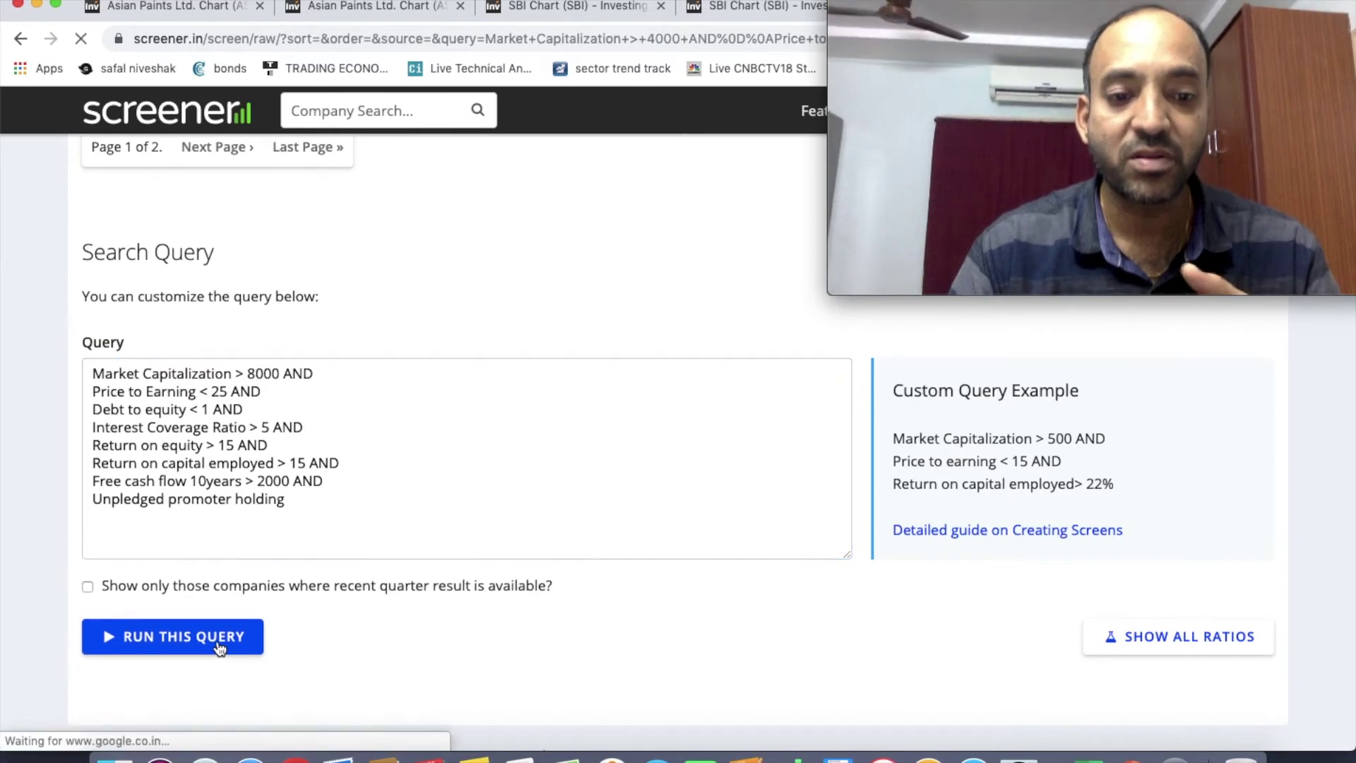
scroll(331, 524, "down", 3)
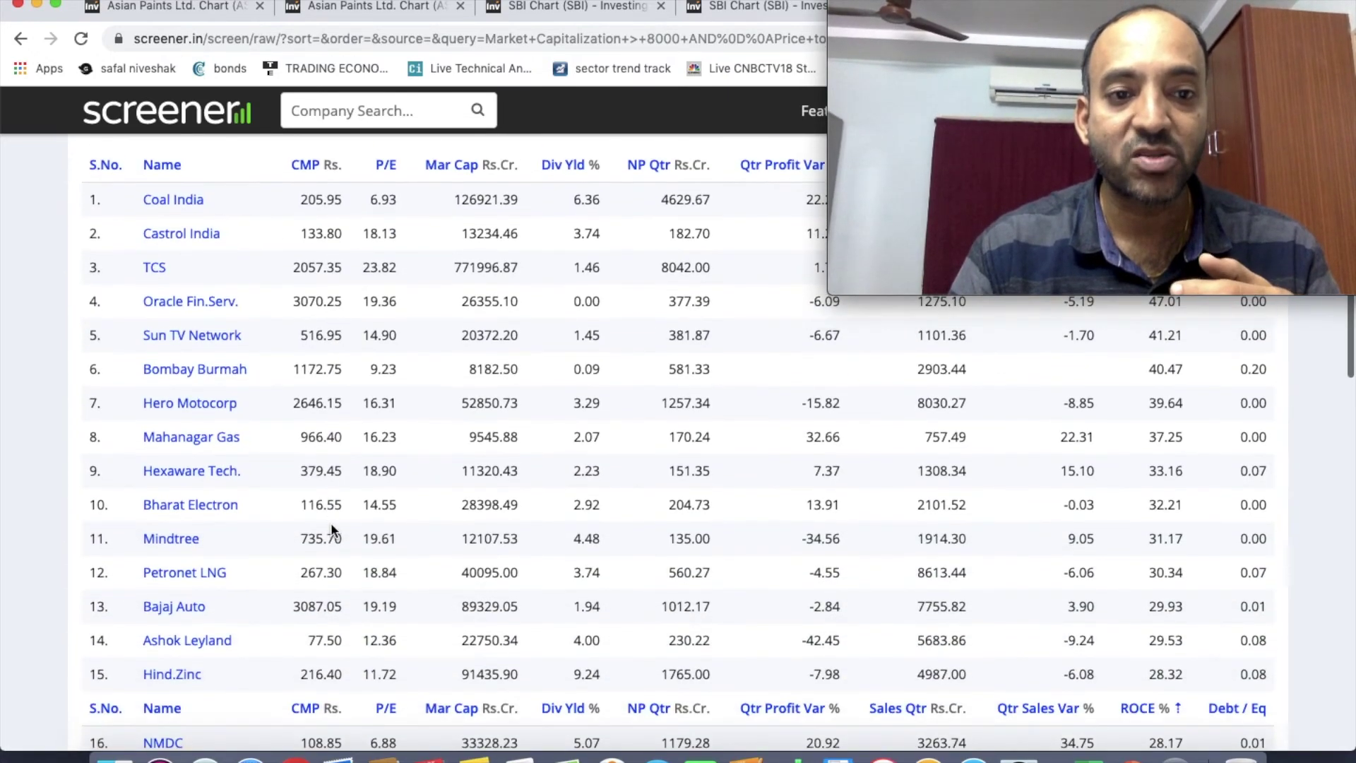
scroll(249, 482, "down", 4)
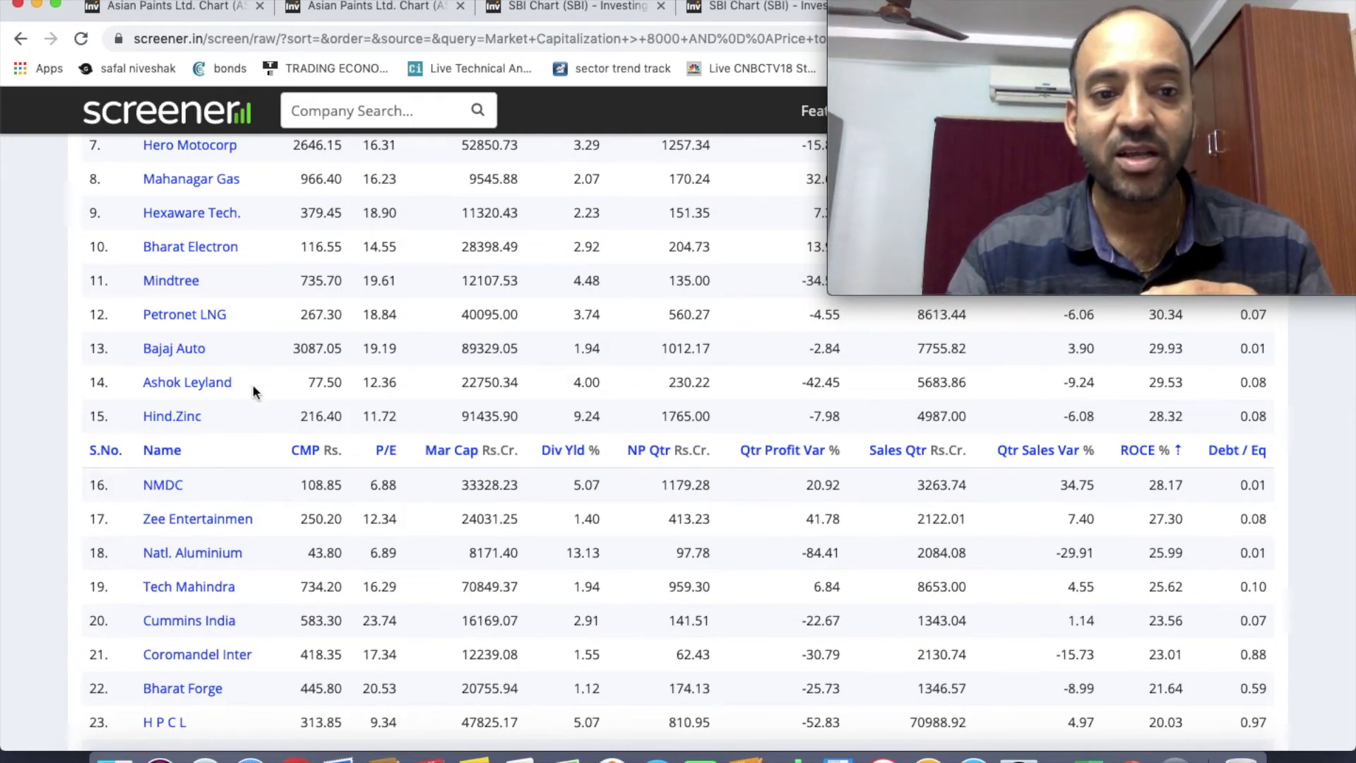
scroll(273, 366, "up", 5)
scroll(274, 369, "up", 3)
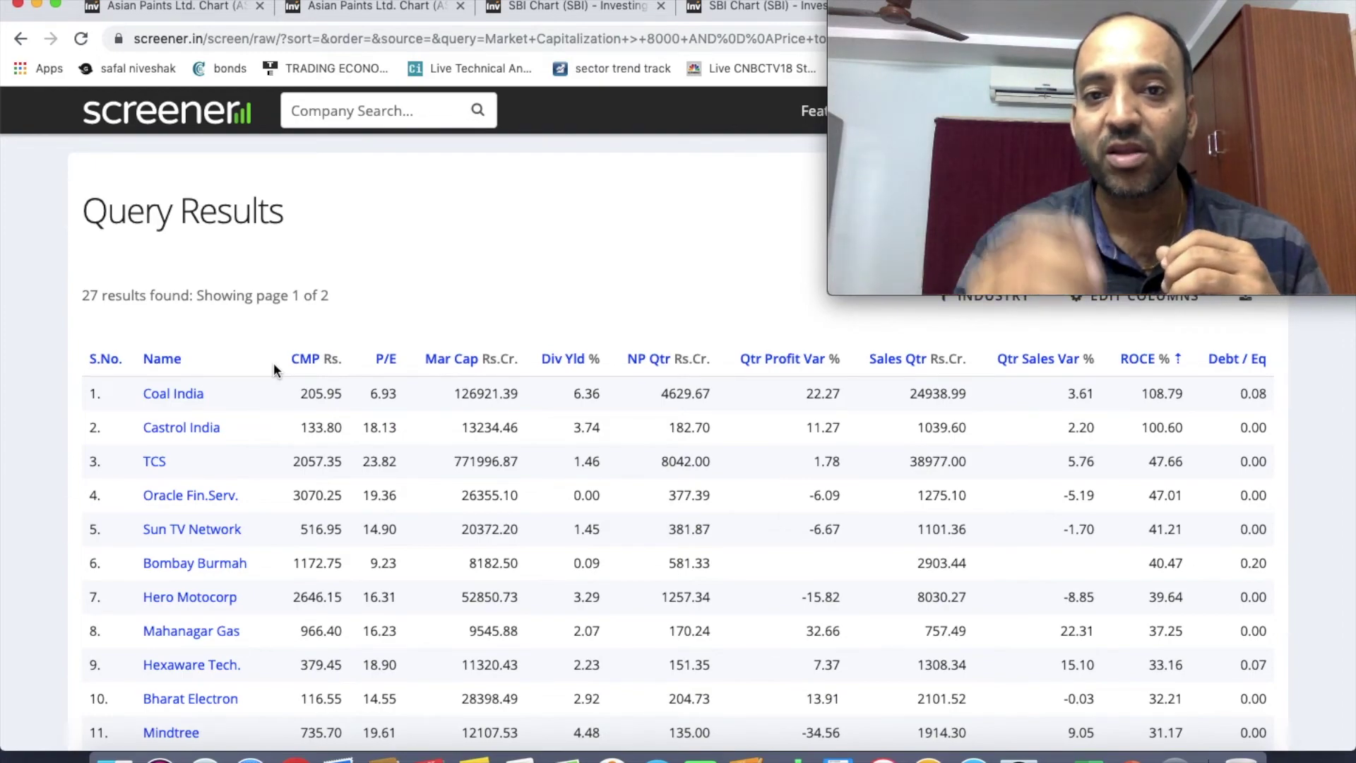
Append the AND condition Price to book value < 3 as the query's ninth line and run it
scroll(273, 362, "down", 14)
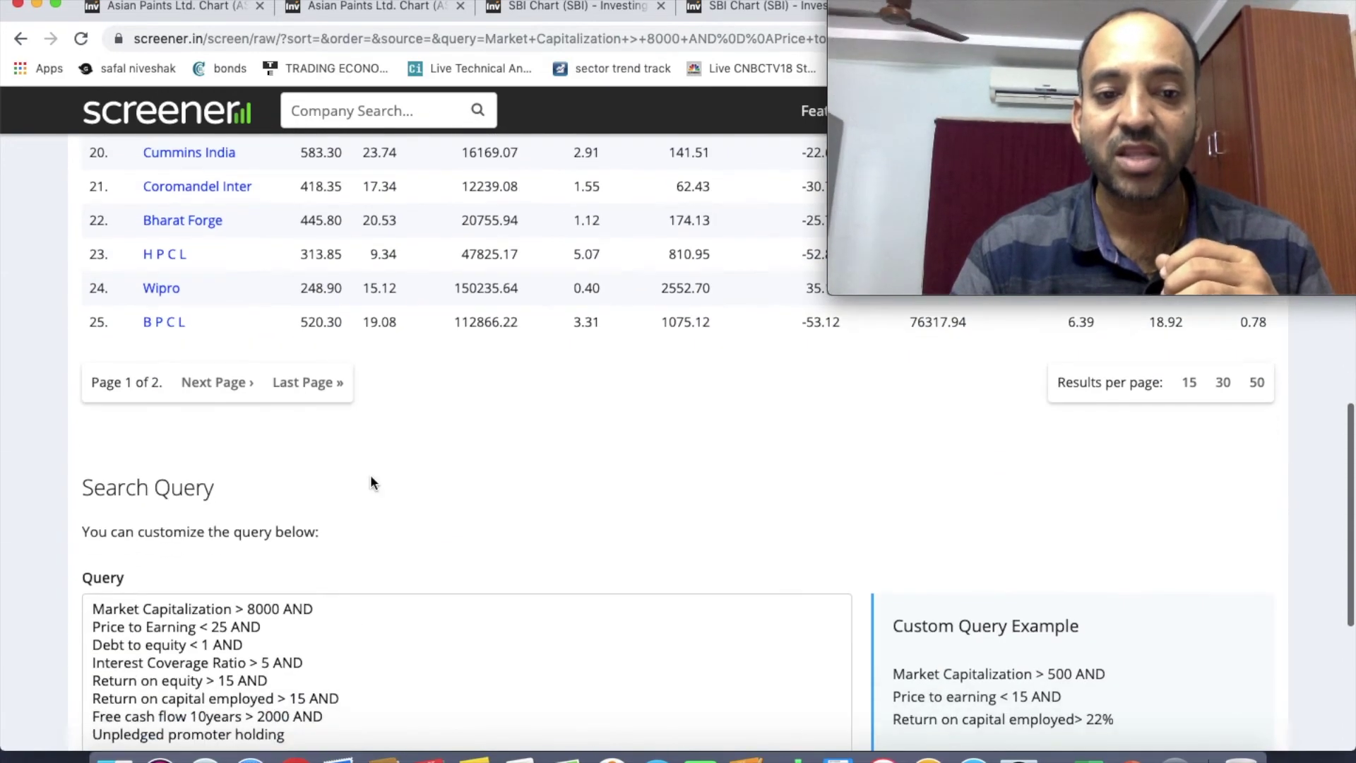
scroll(370, 475, "down", 5)
left_click(304, 383)
type("AND")
key("Return")
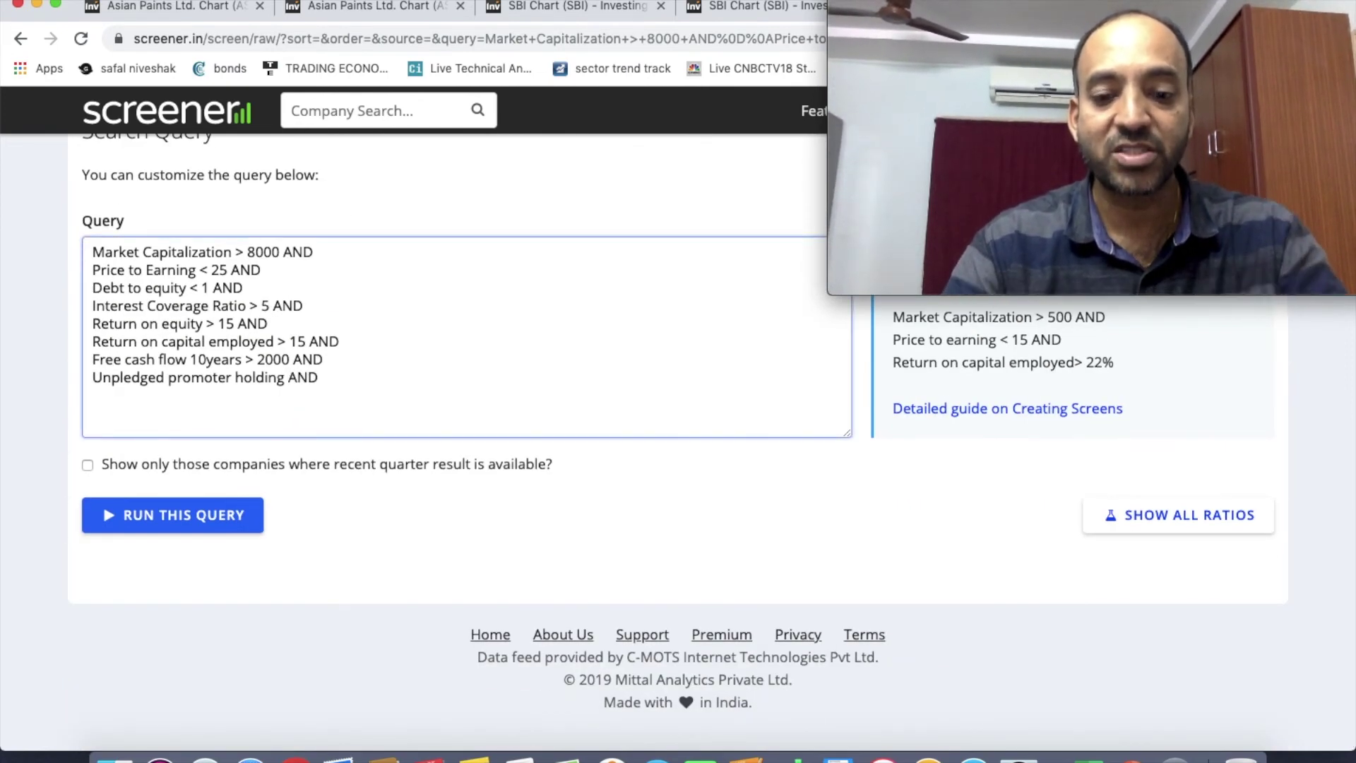
type("price")
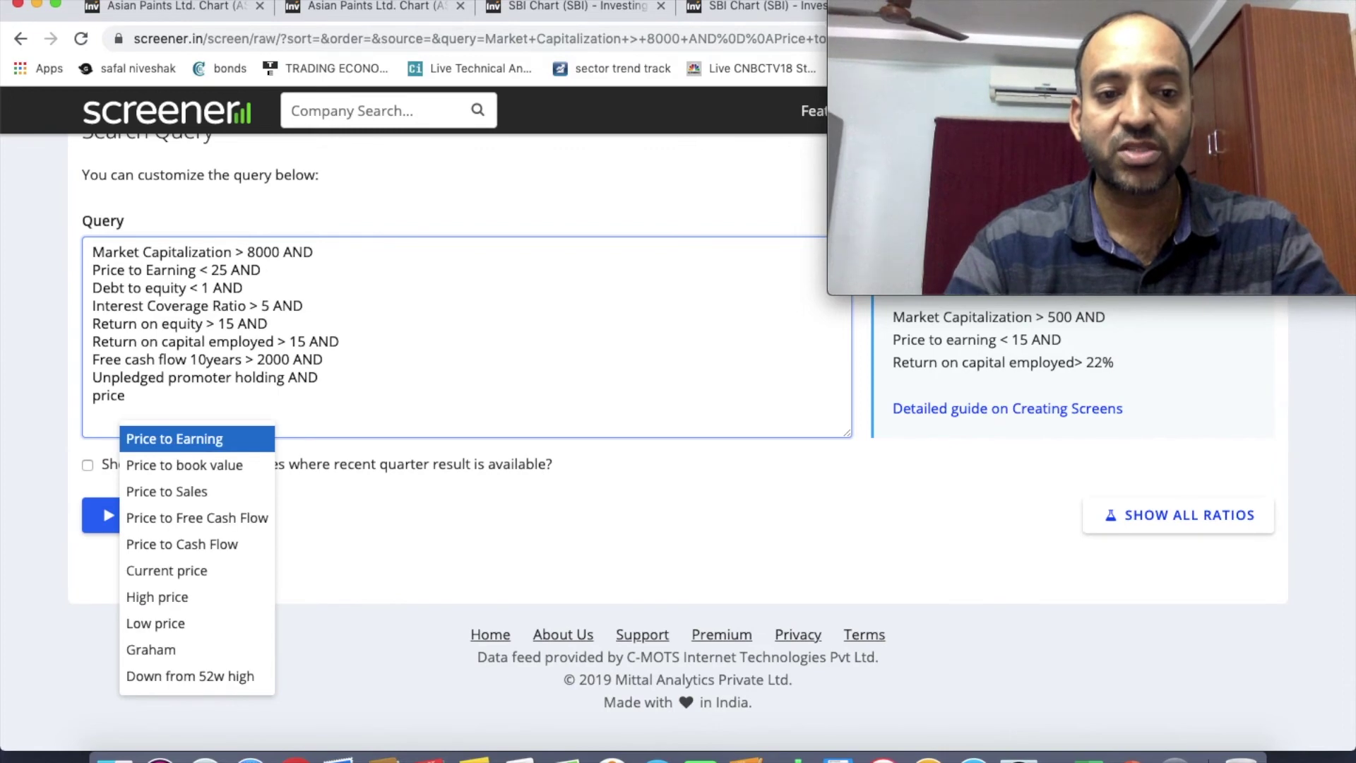
left_click(251, 465)
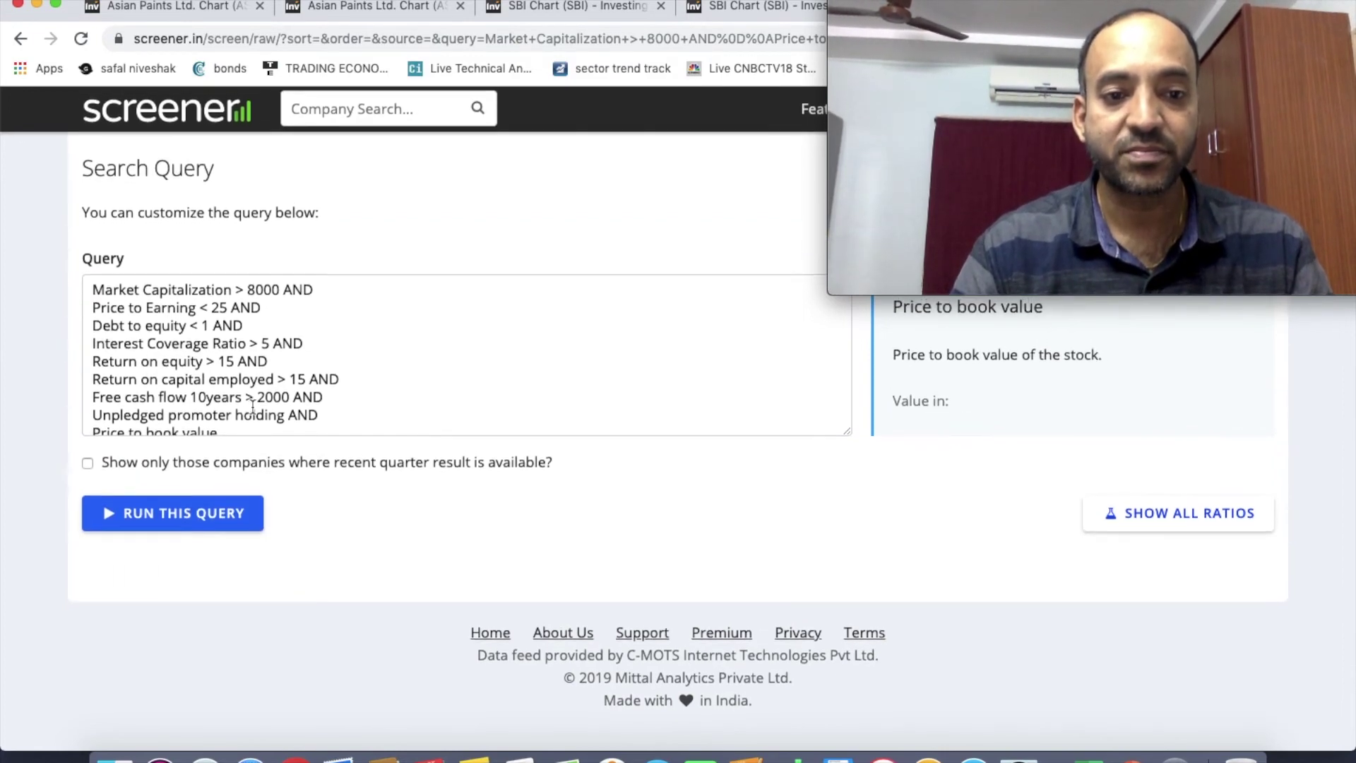
scroll(242, 424, "down", 1)
left_click(242, 429)
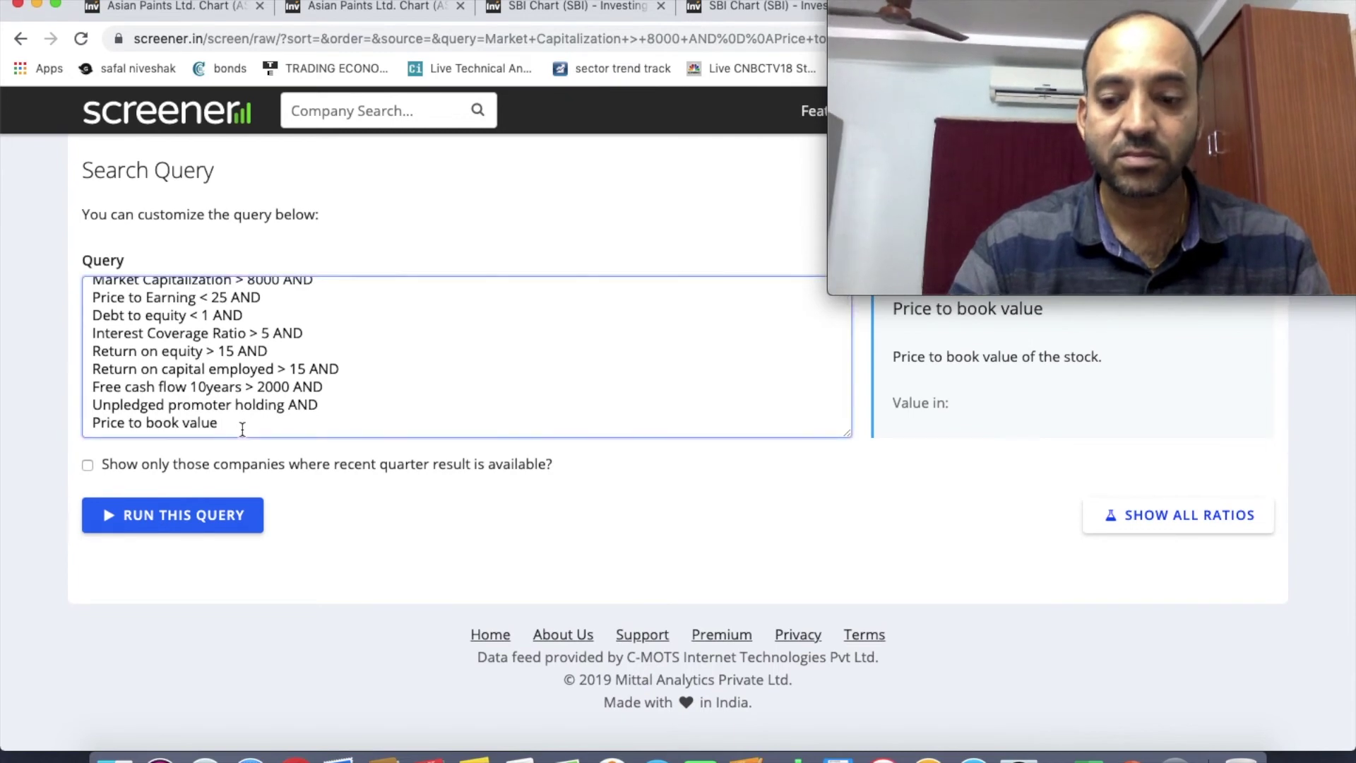
type("< 3")
left_click(200, 521)
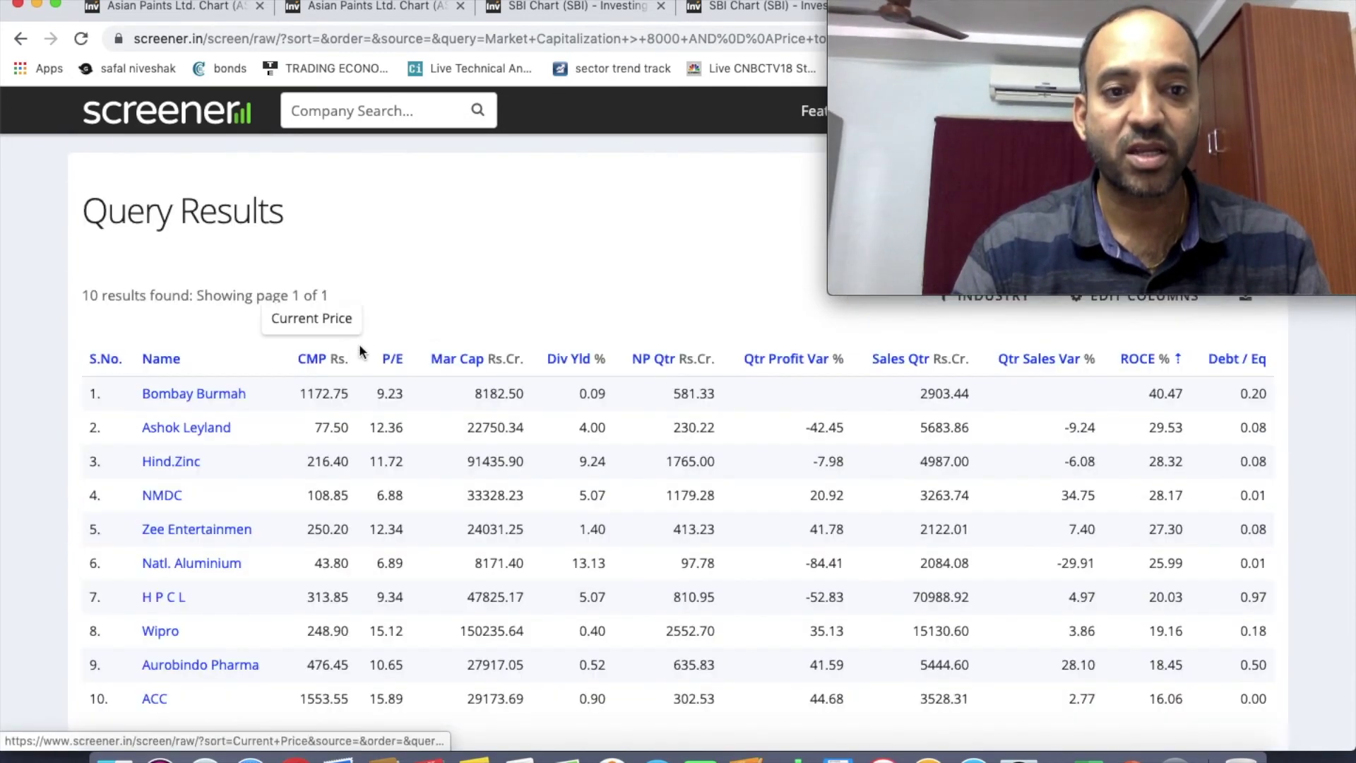
scroll(360, 347, "down", 2)
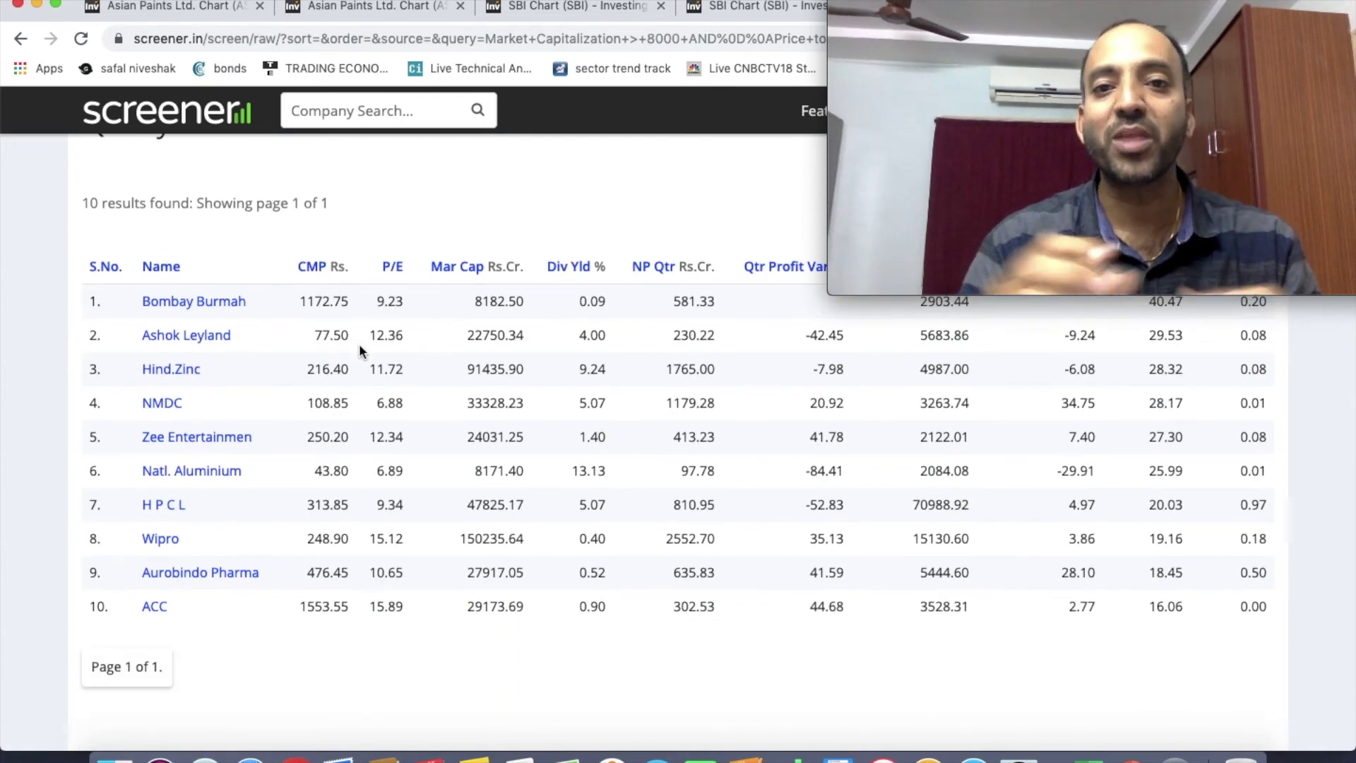